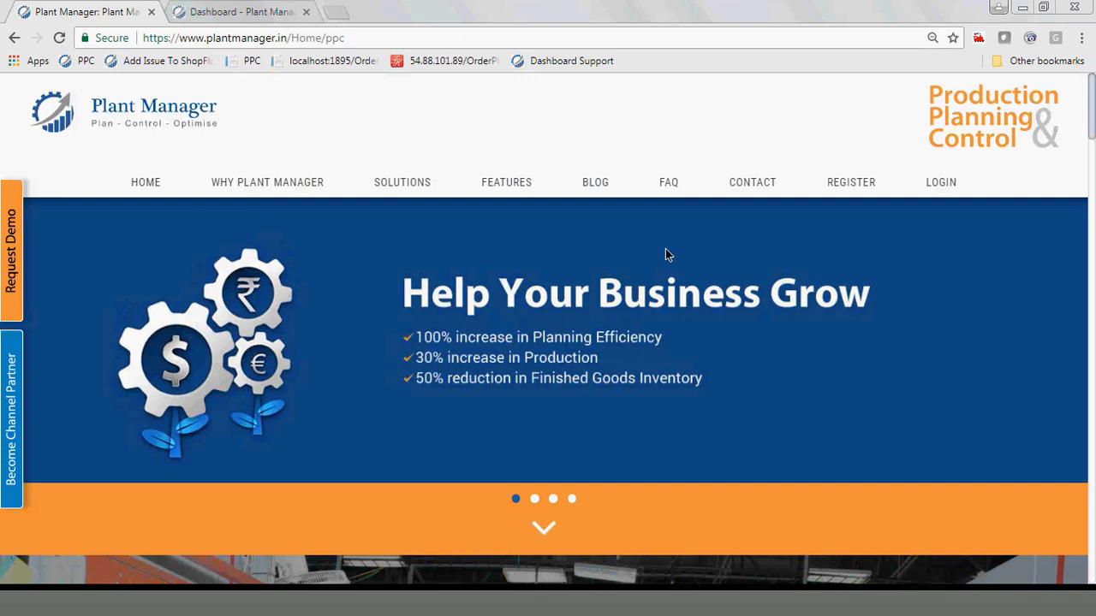
Step: Look through the home page's common production planning questions and open the login page
scroll(665, 249, down, 1)
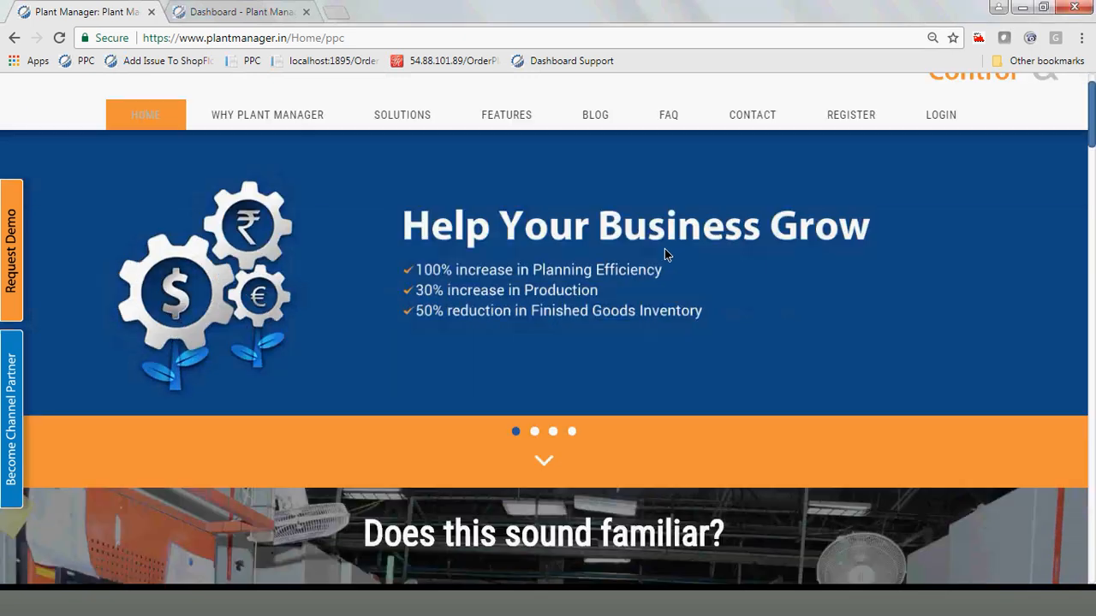
scroll(661, 254, down, 4)
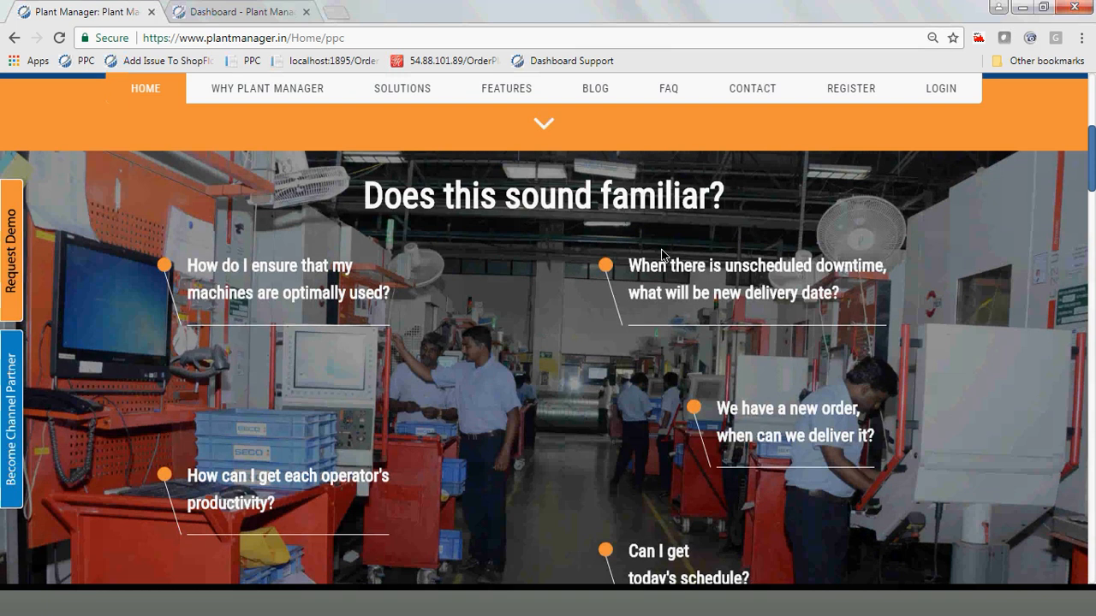
scroll(661, 254, down, 1)
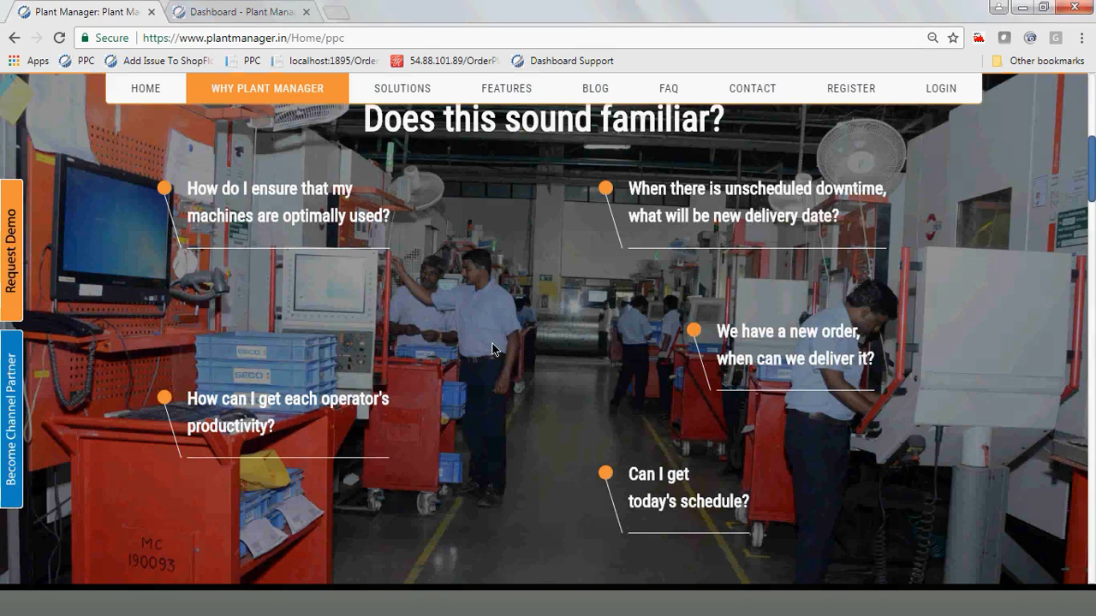
scroll(491, 346, up, 5)
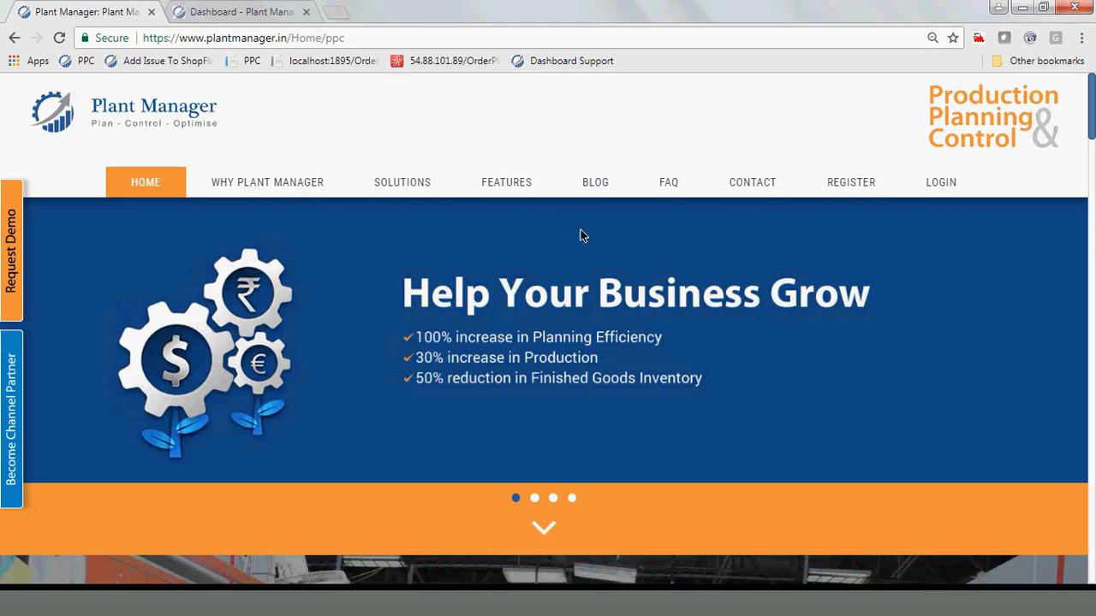
click(944, 190)
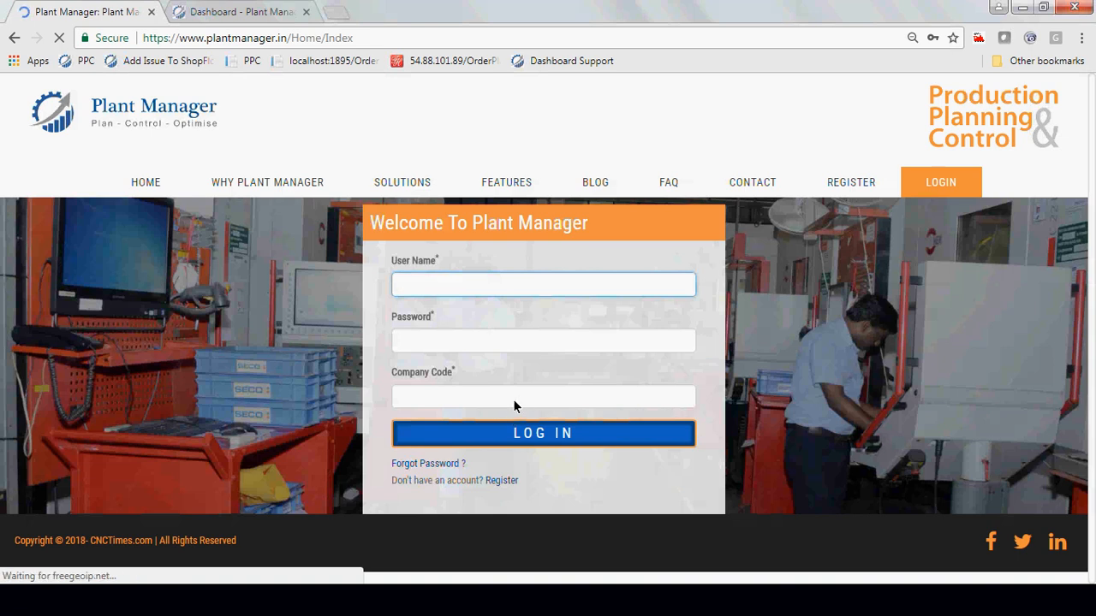
Step: Switch to the open dashboard and examine its overview charts, job card completion percentages and seven-day resource allocation
click(244, 10)
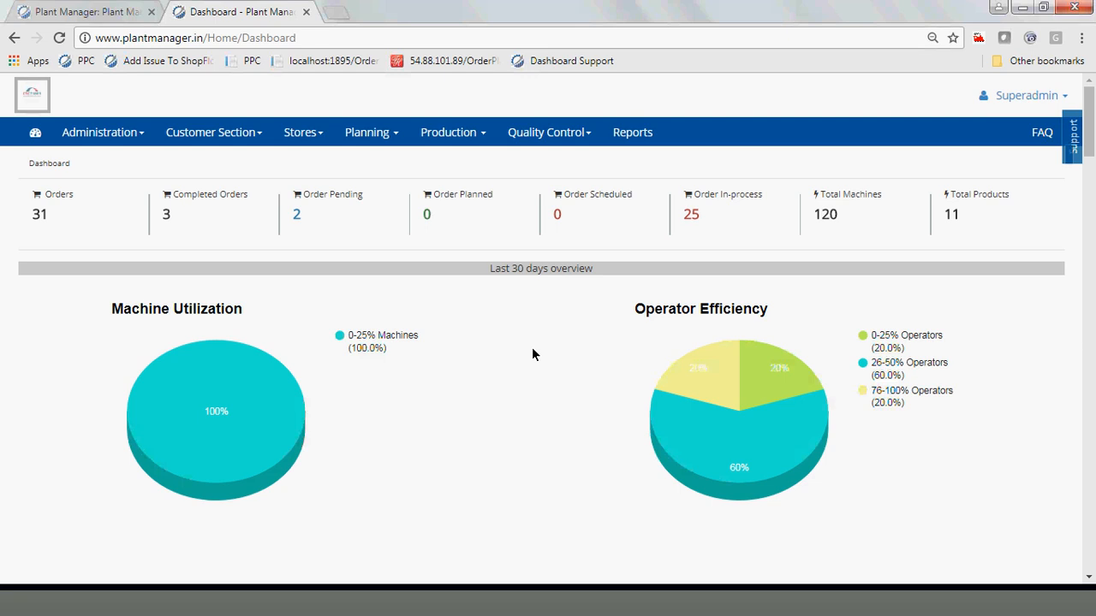
scroll(531, 346, down, 4)
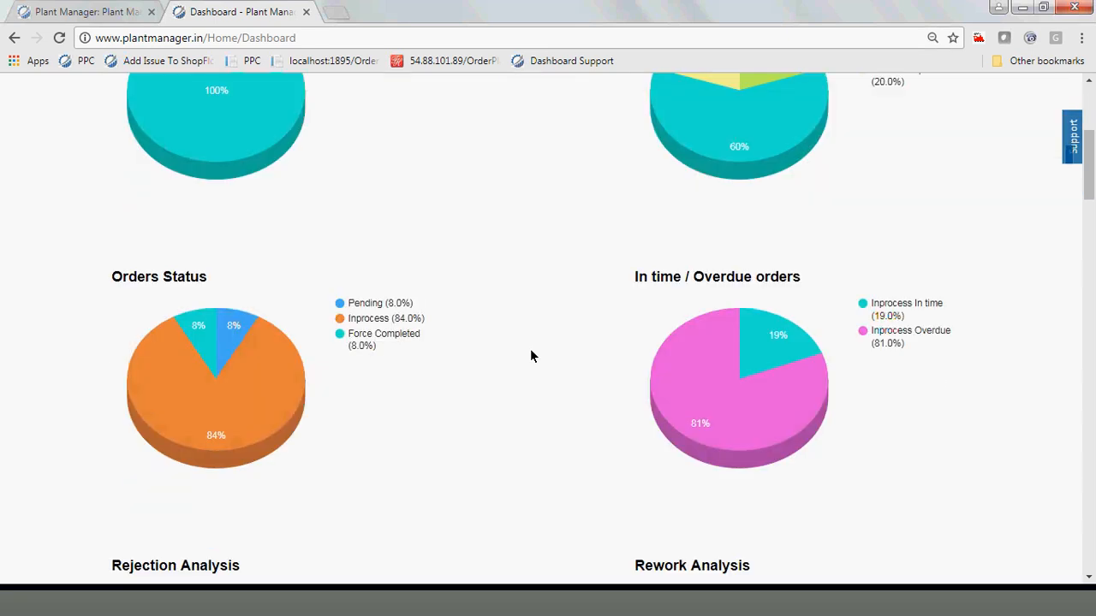
scroll(530, 355, down, 1)
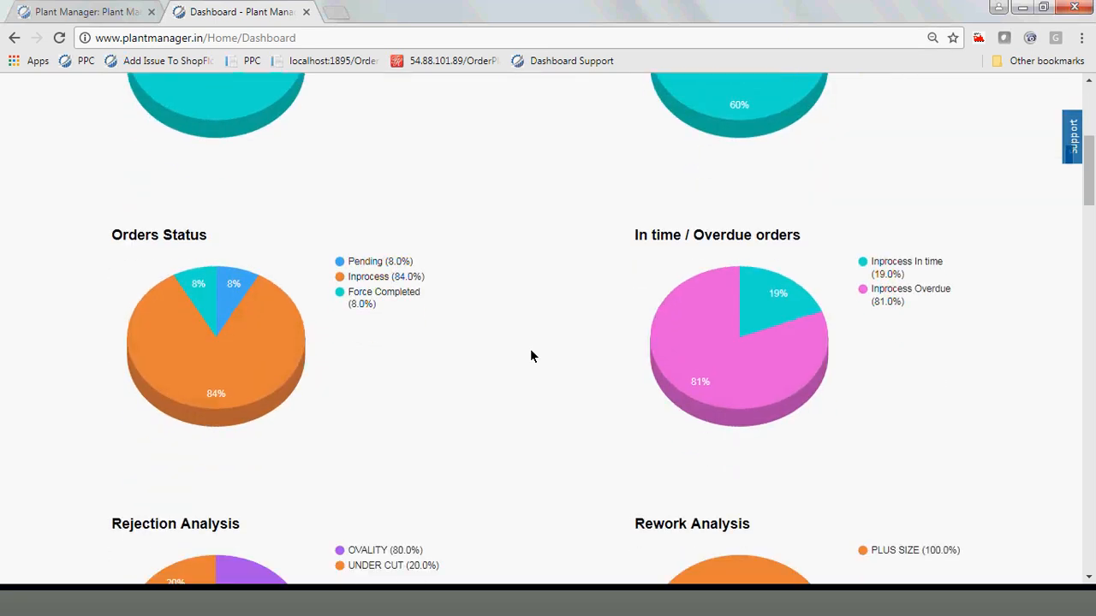
scroll(530, 356, down, 4)
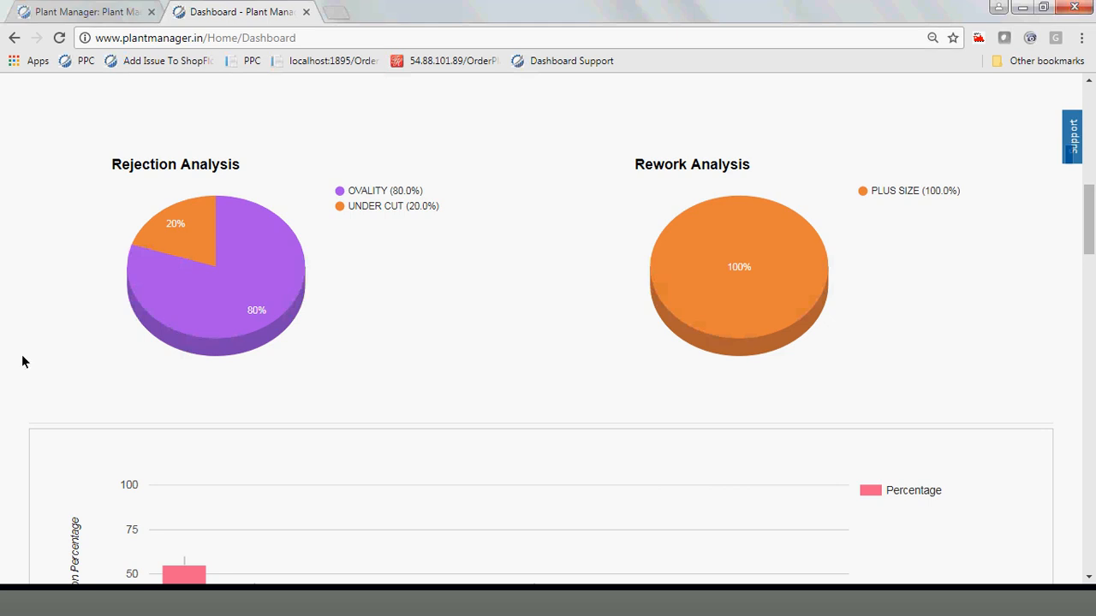
scroll(24, 361, down, 4)
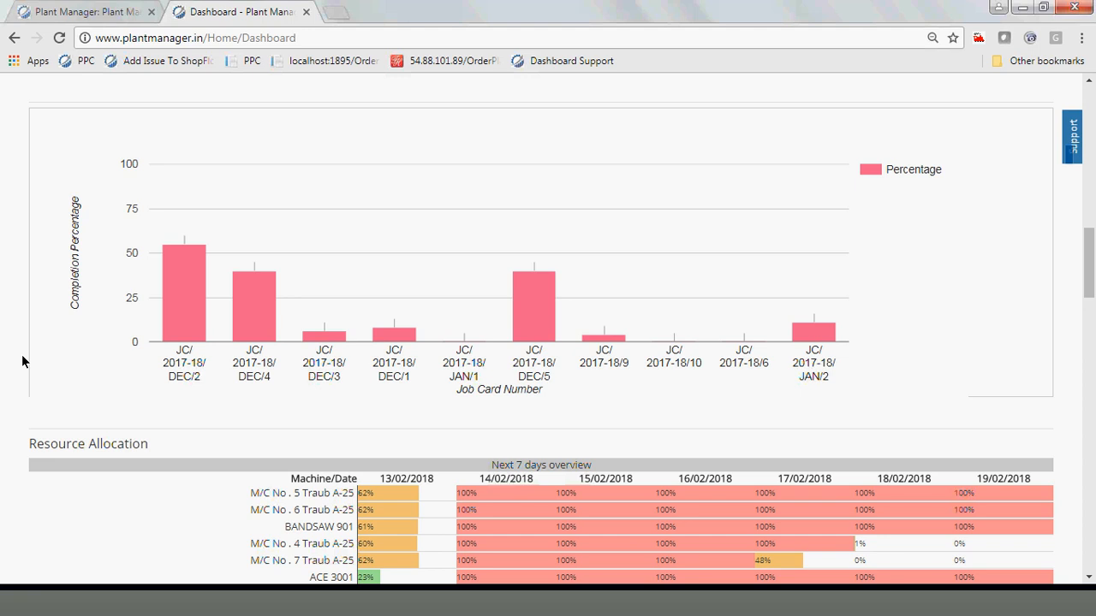
mouse_move(181, 314)
scroll(246, 407, down, 3)
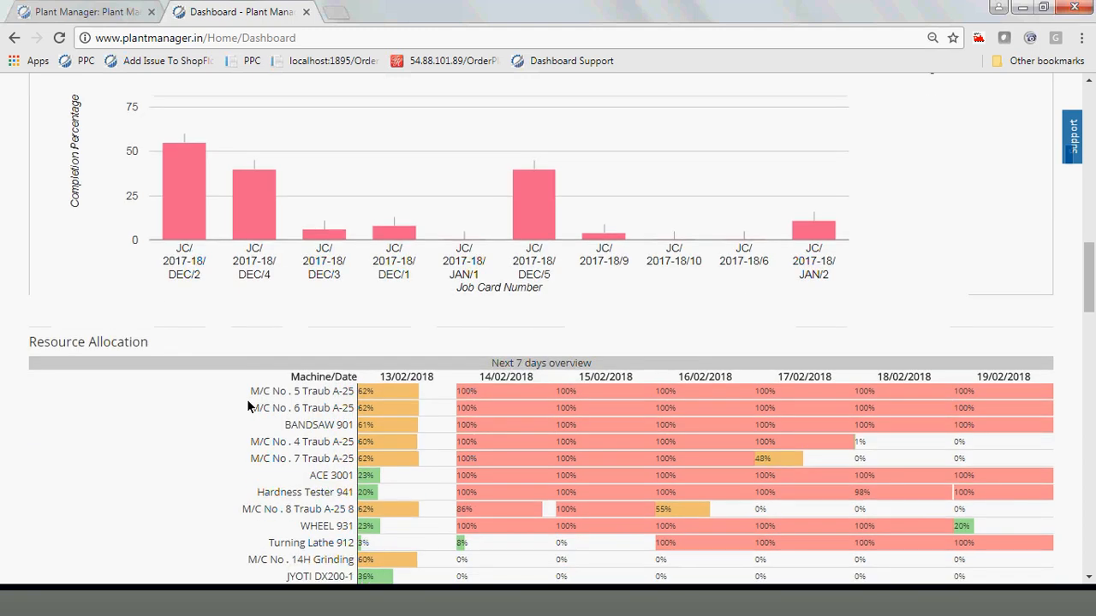
scroll(246, 406, down, 4)
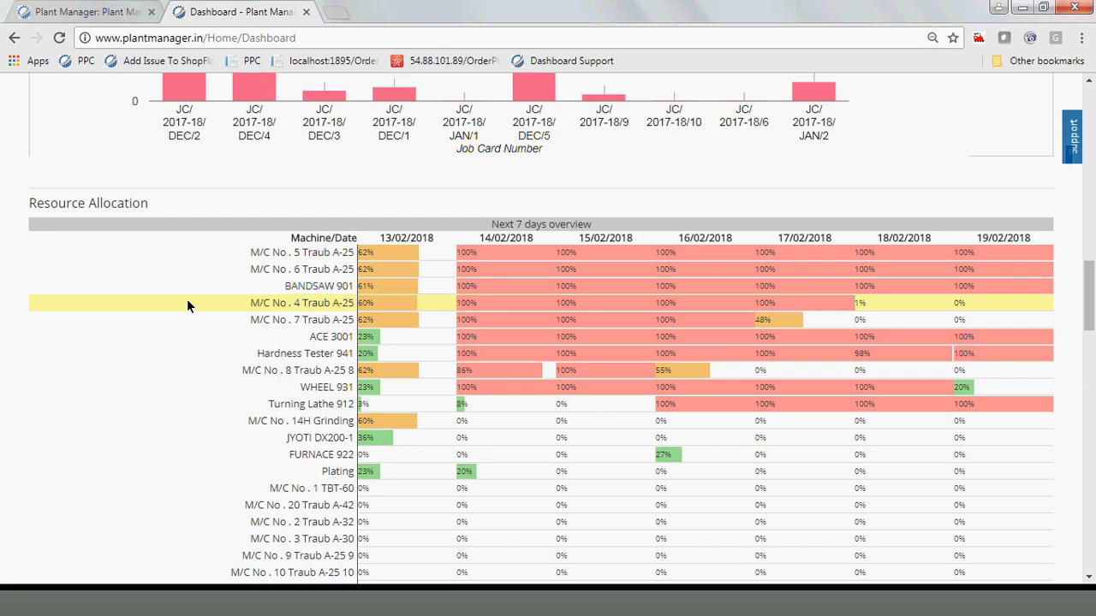
scroll(186, 301, up, 10)
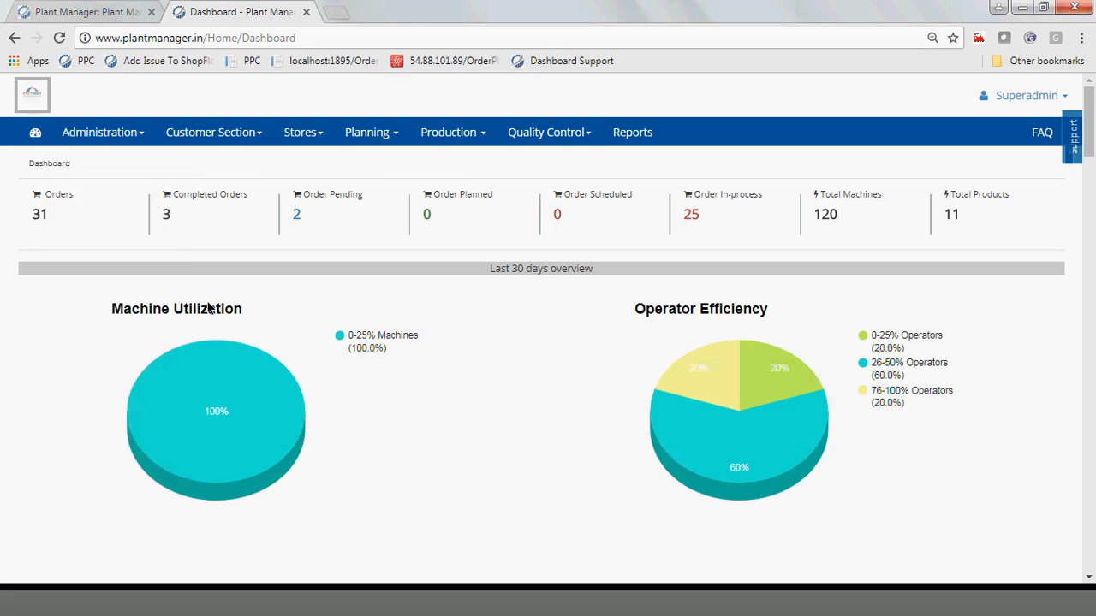
mouse_move(114, 137)
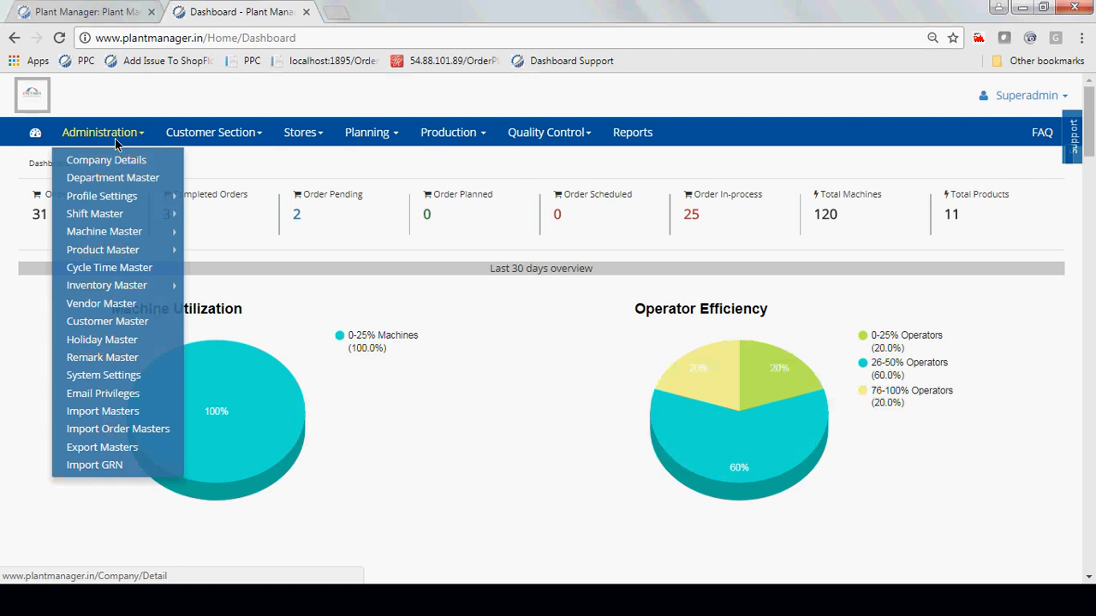
mouse_move(96, 195)
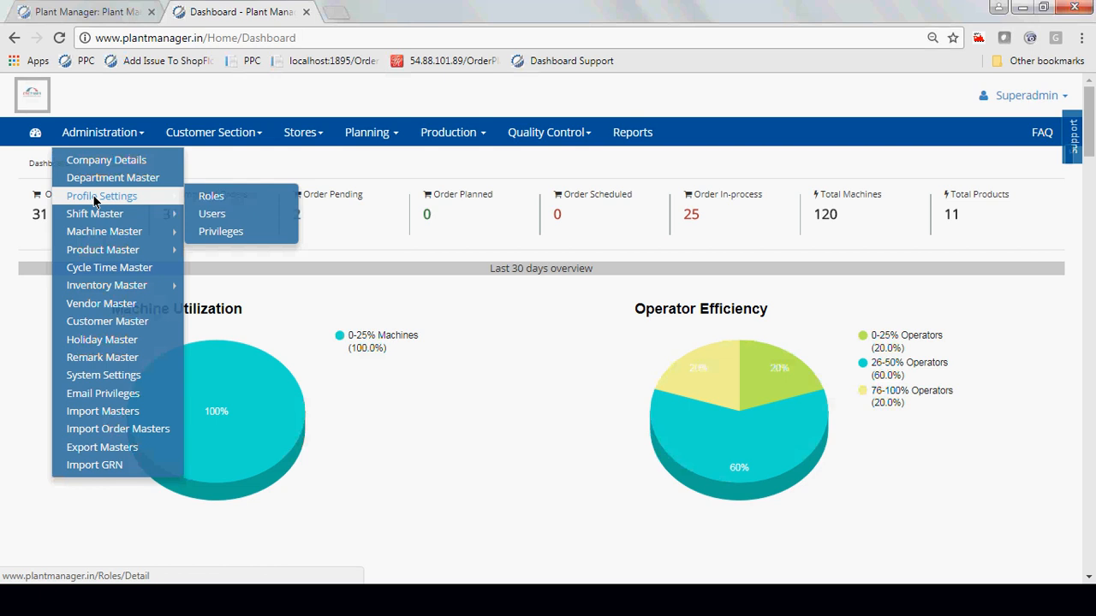
mouse_move(99, 216)
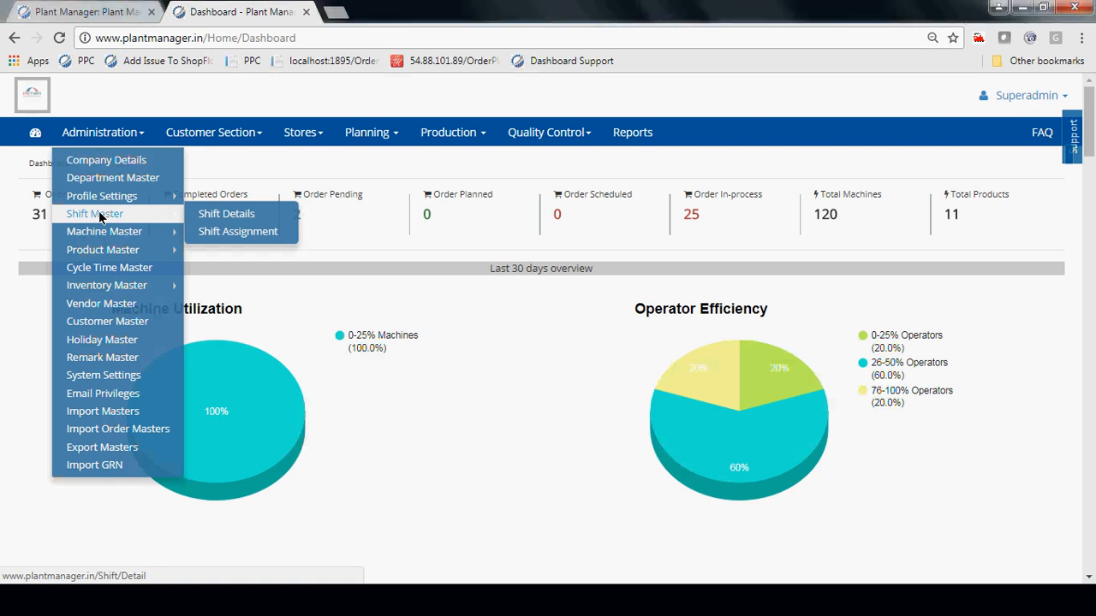
mouse_move(106, 239)
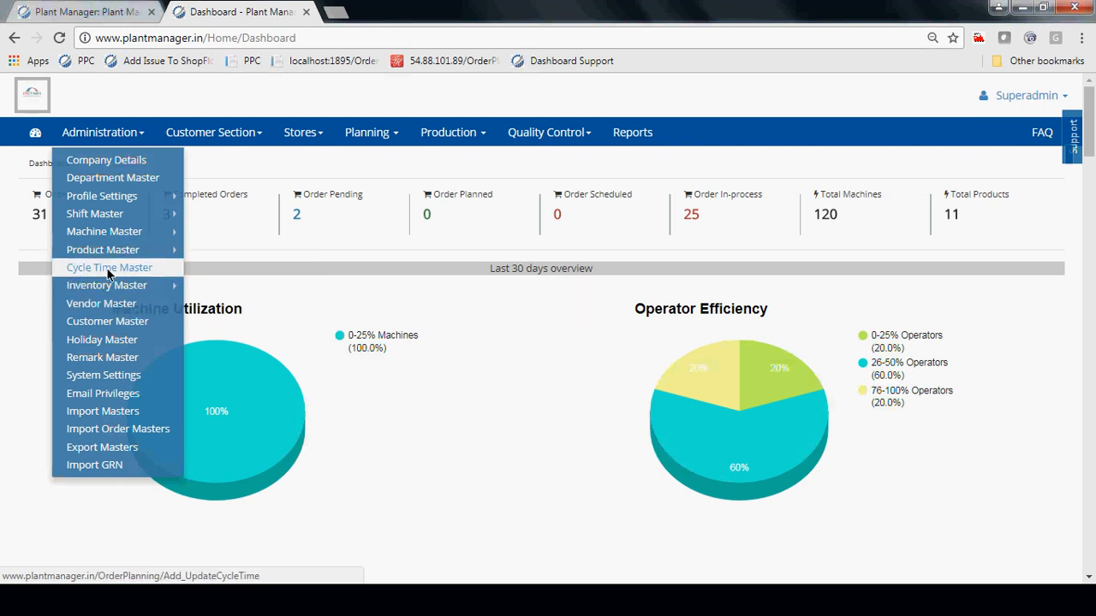
mouse_move(108, 282)
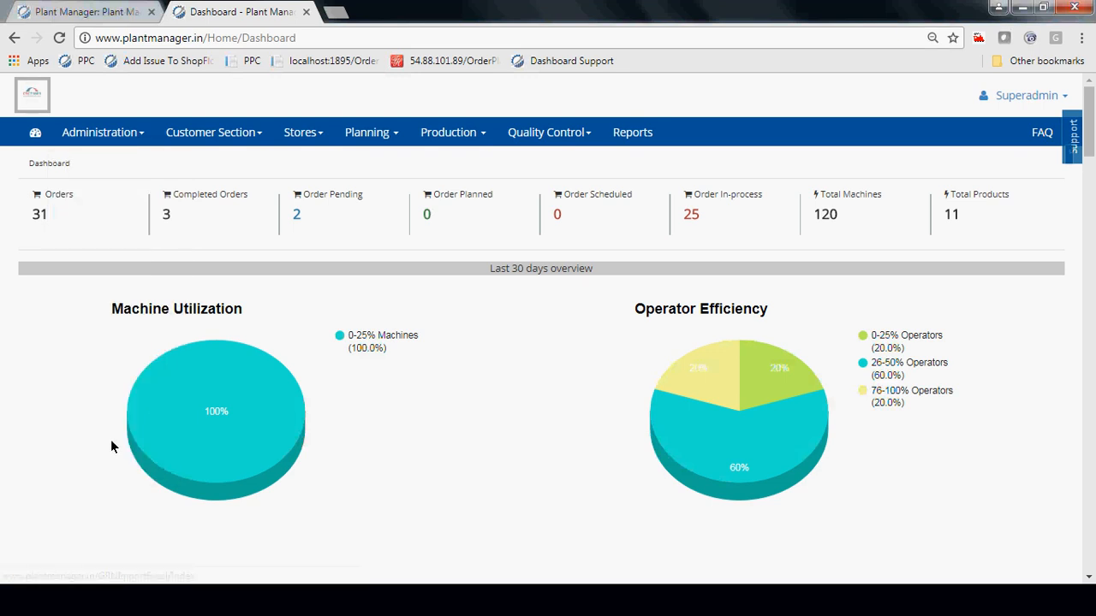
mouse_move(101, 137)
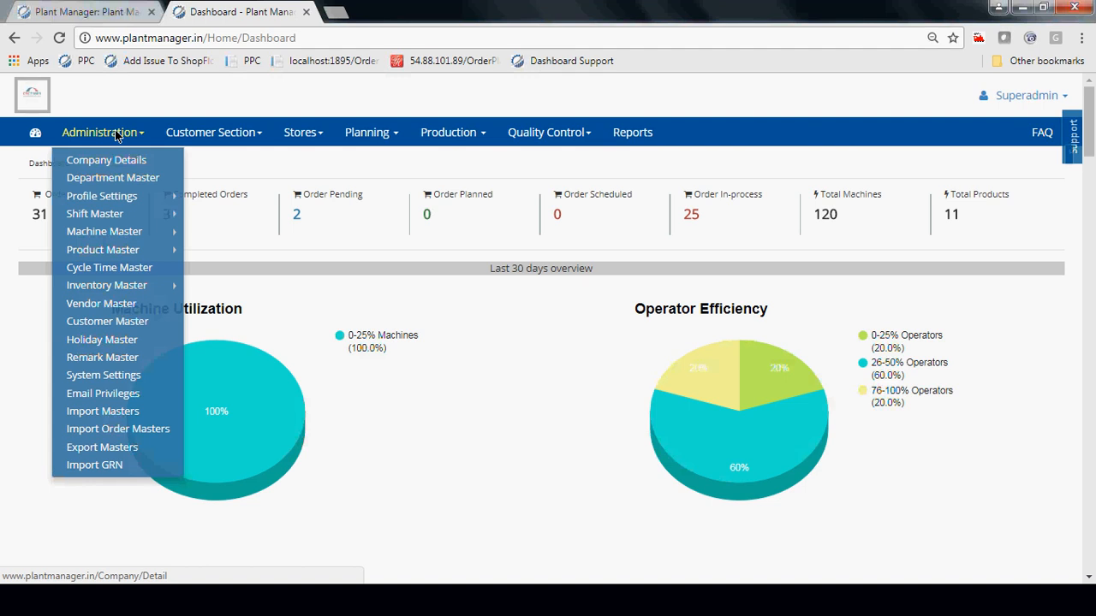
Step: Open Order Input in the Customer Section and start adding a new order
mouse_move(197, 134)
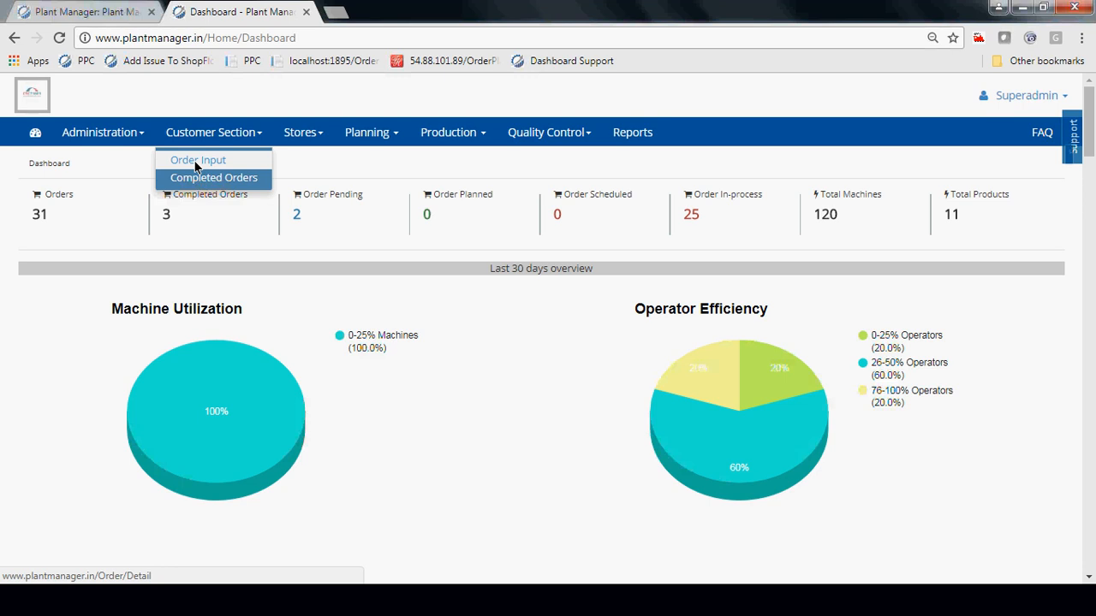
click(197, 166)
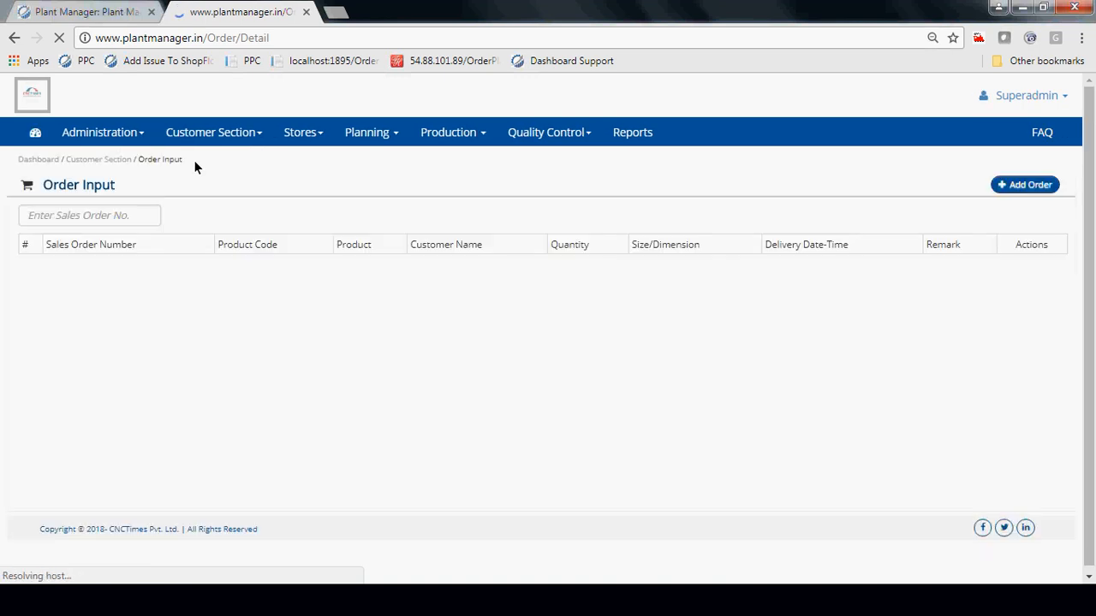
click(1035, 190)
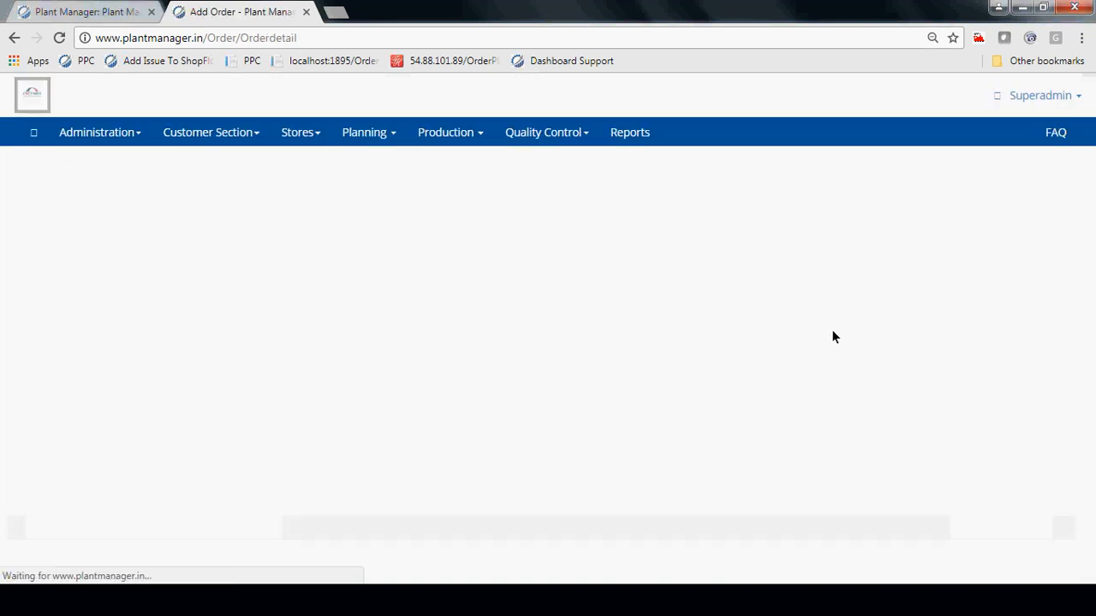
Step: Assign the order to the last of the numbered customers and choose product code 9991
click(331, 243)
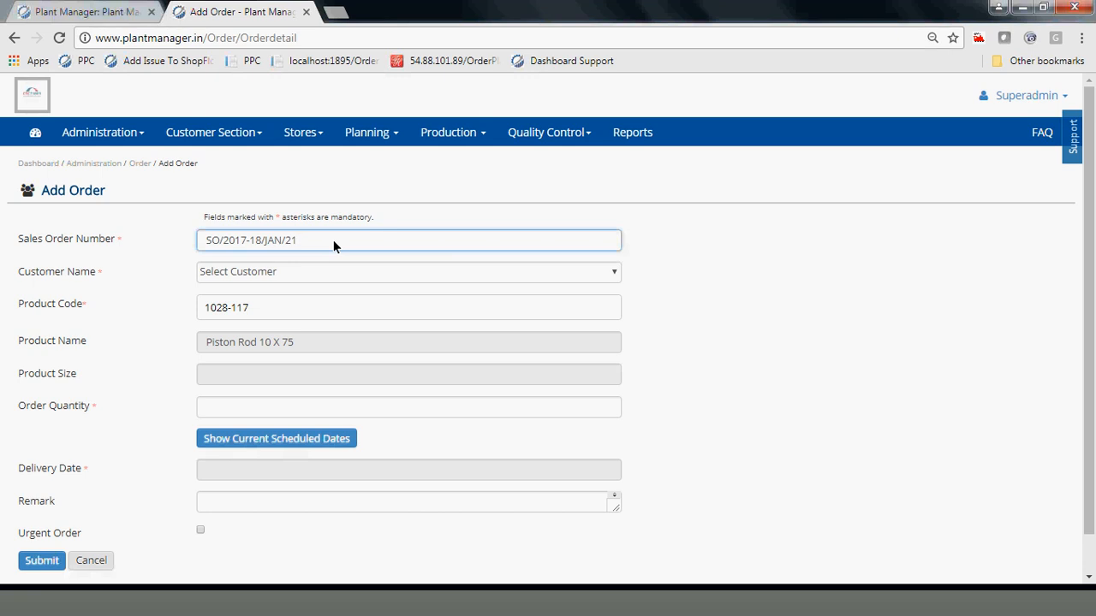
click(321, 276)
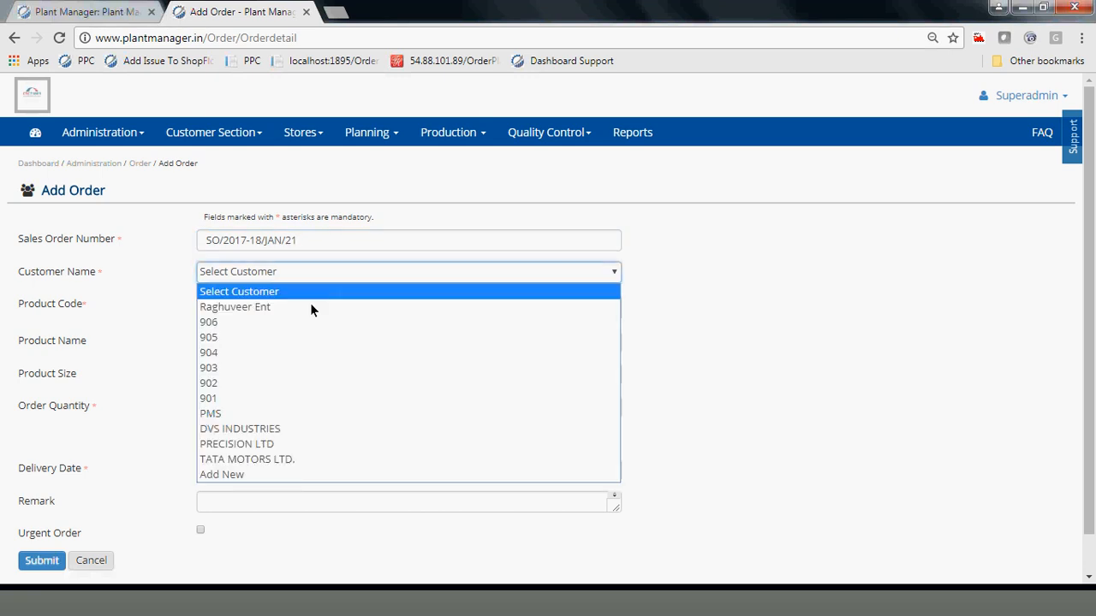
click(278, 397)
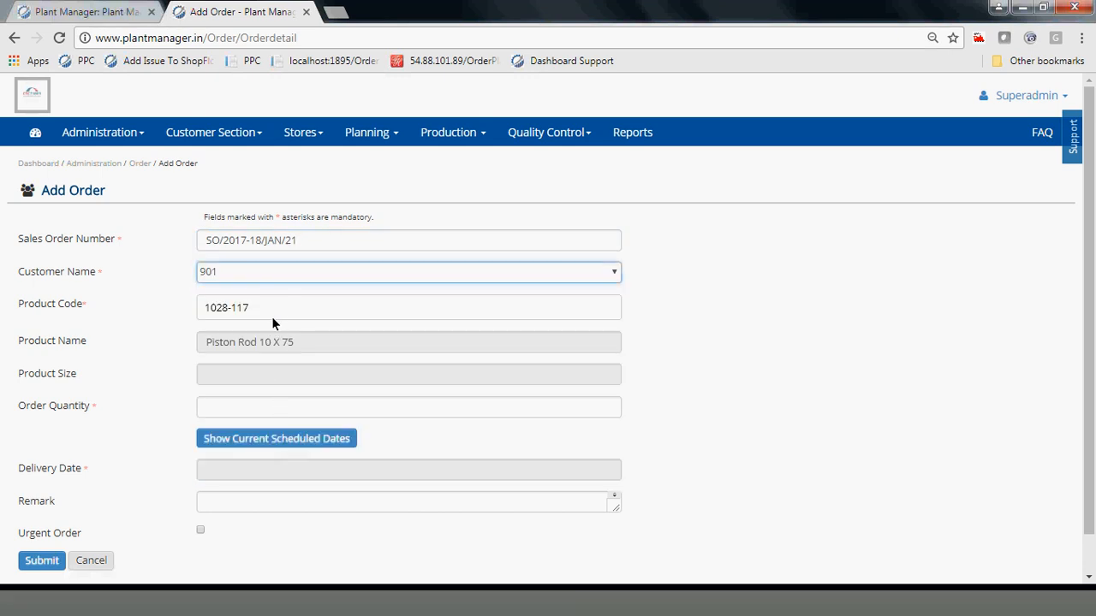
click(278, 310)
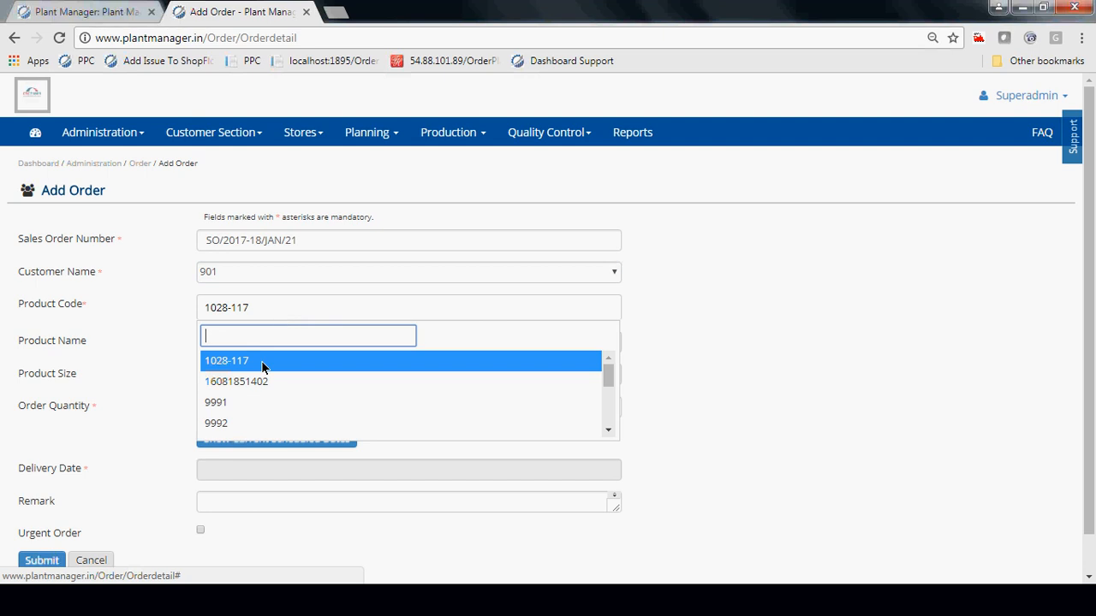
click(247, 404)
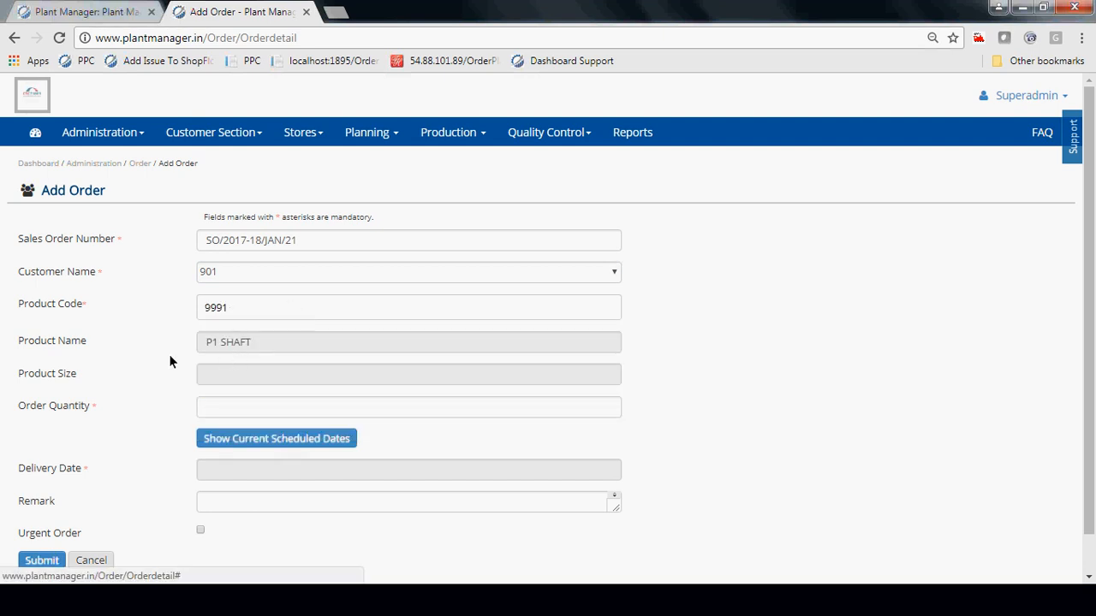
Step: Set the order quantity to 250 and the delivery date to 20/02/2018 18:22
scroll(170, 361, down, 1)
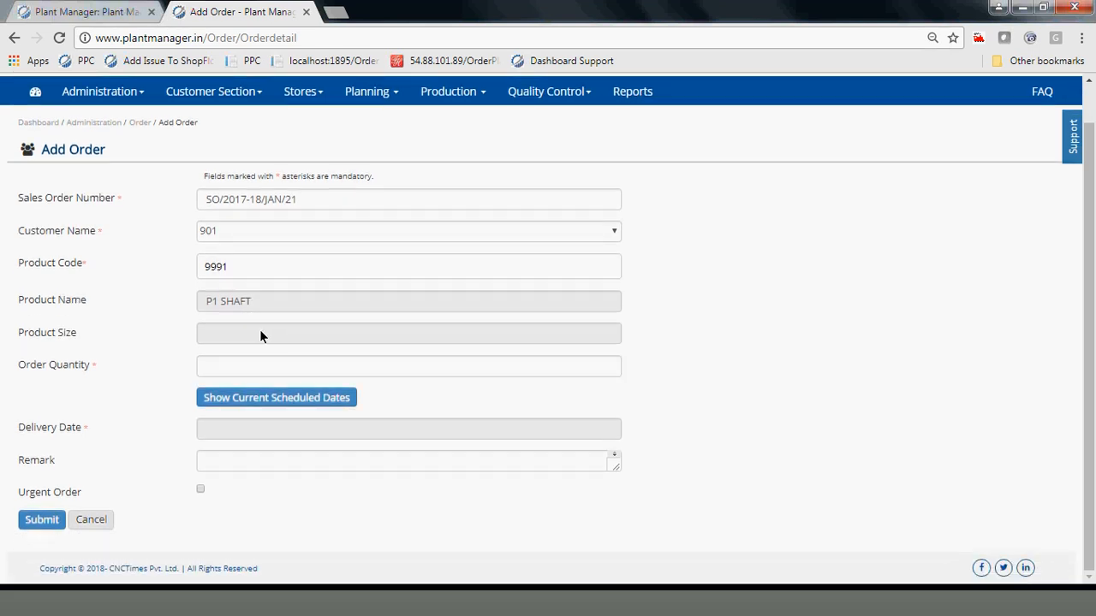
click(244, 365)
text(250)
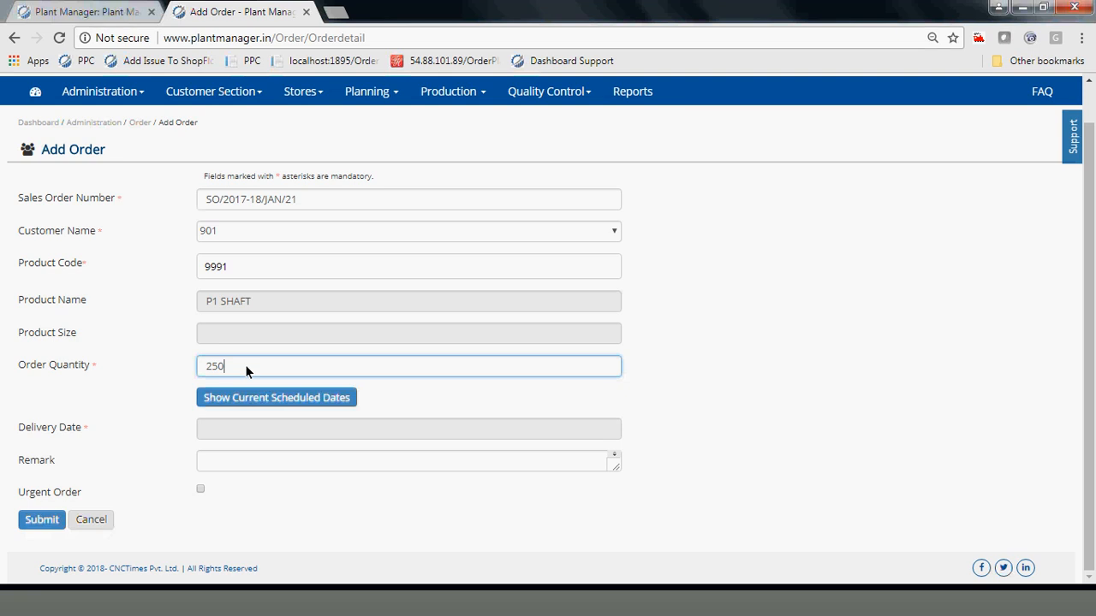
click(233, 431)
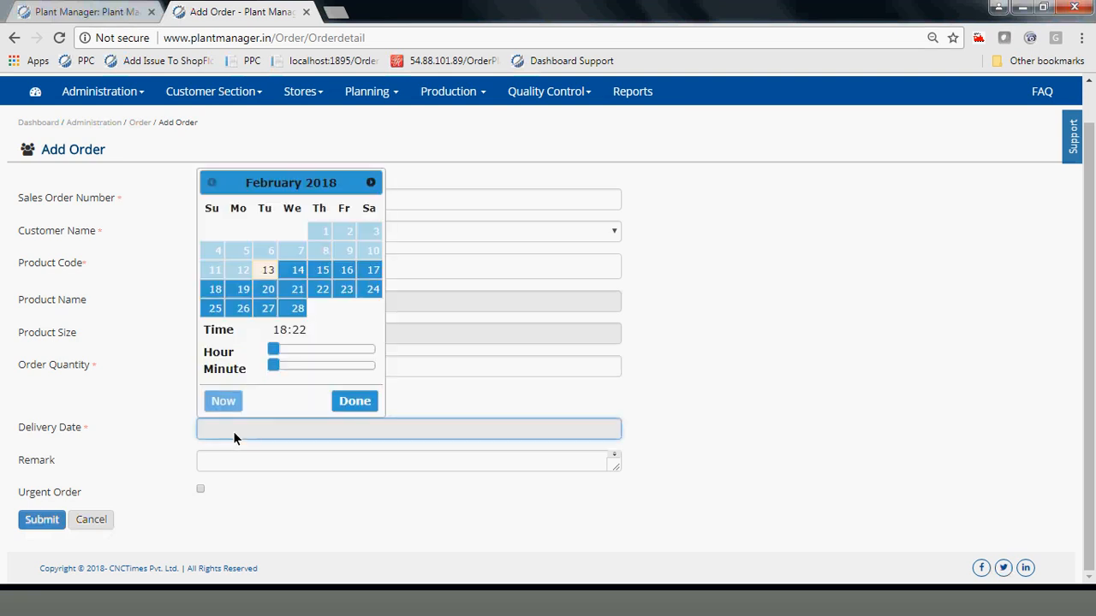
click(268, 292)
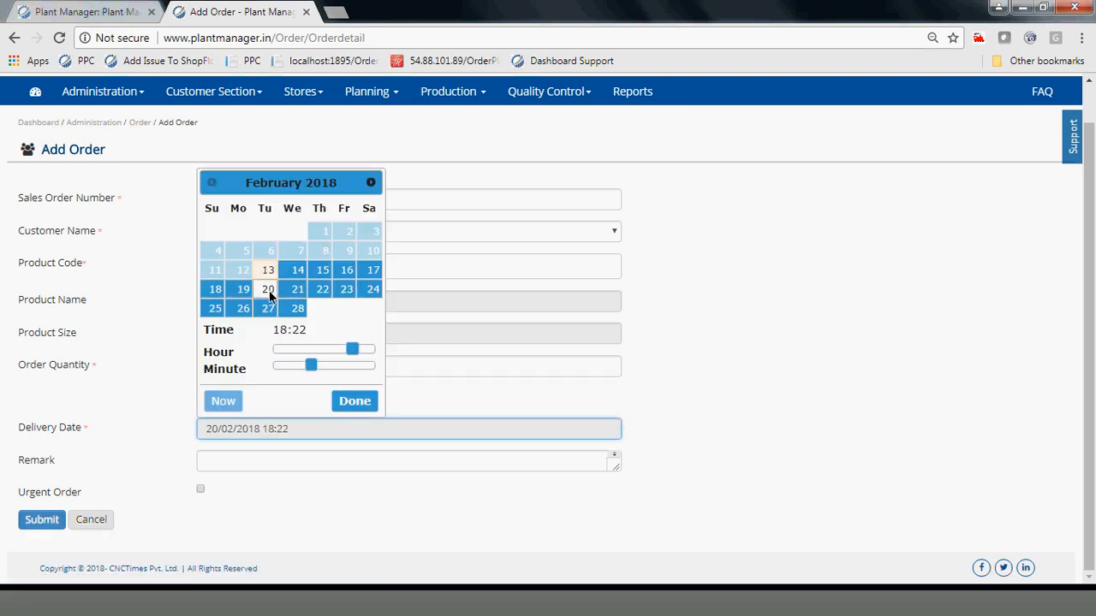
click(351, 402)
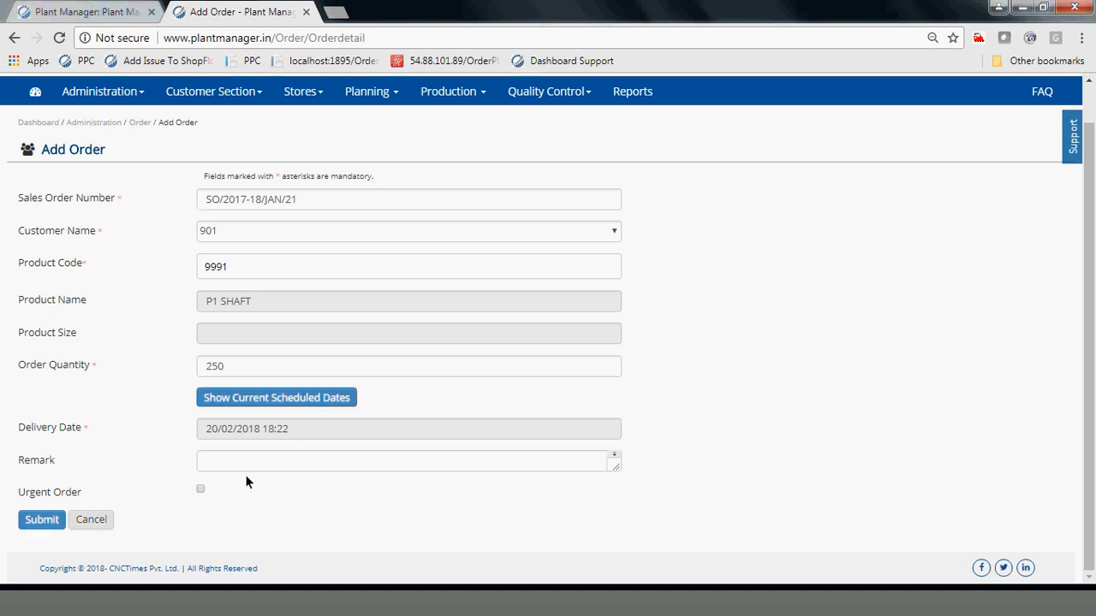
Step: Mark the order as urgent and show its current scheduled dates
click(201, 490)
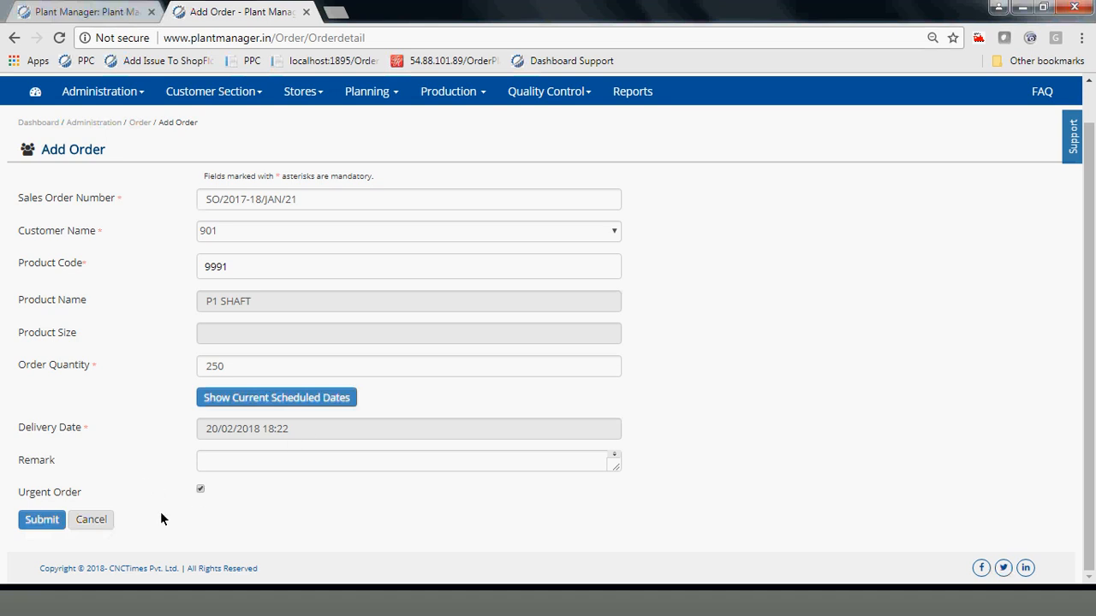
click(224, 398)
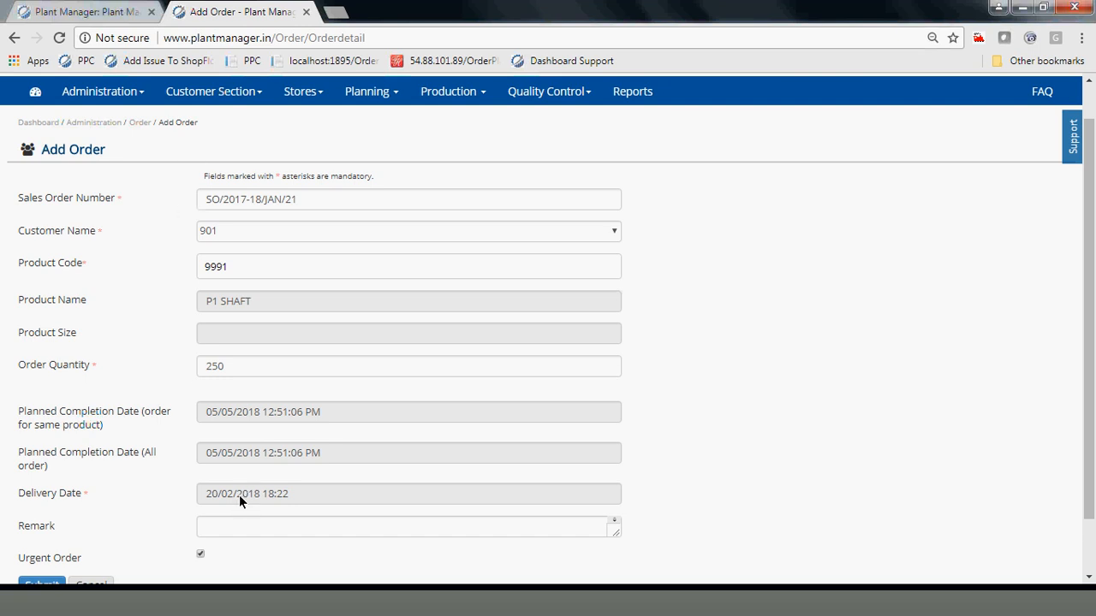
scroll(239, 495, down, 2)
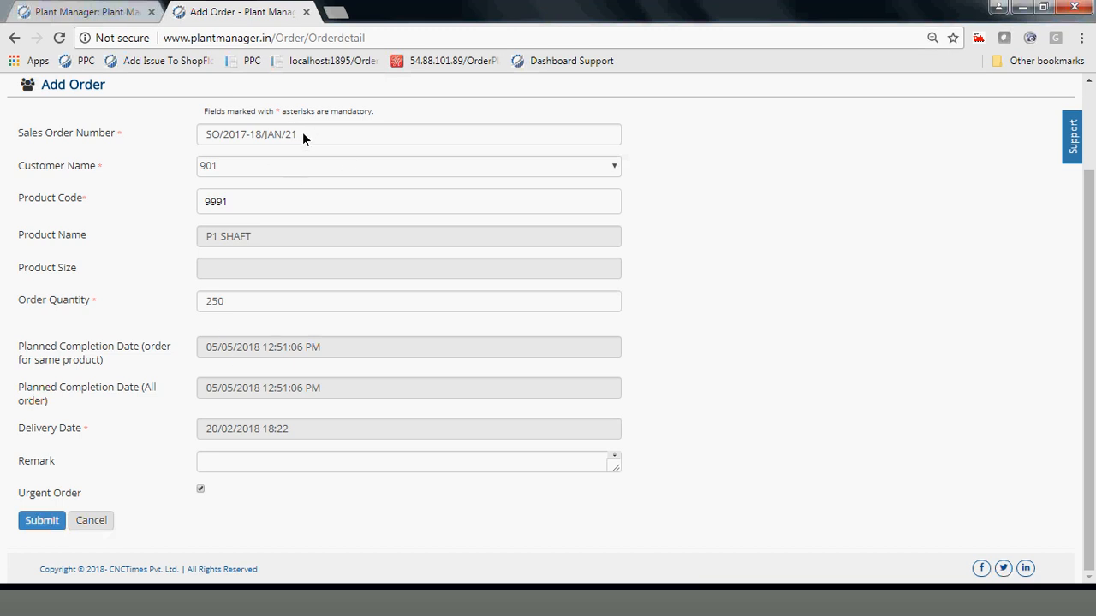
Step: Submit the new order and open the pending orders in Planning
click(45, 520)
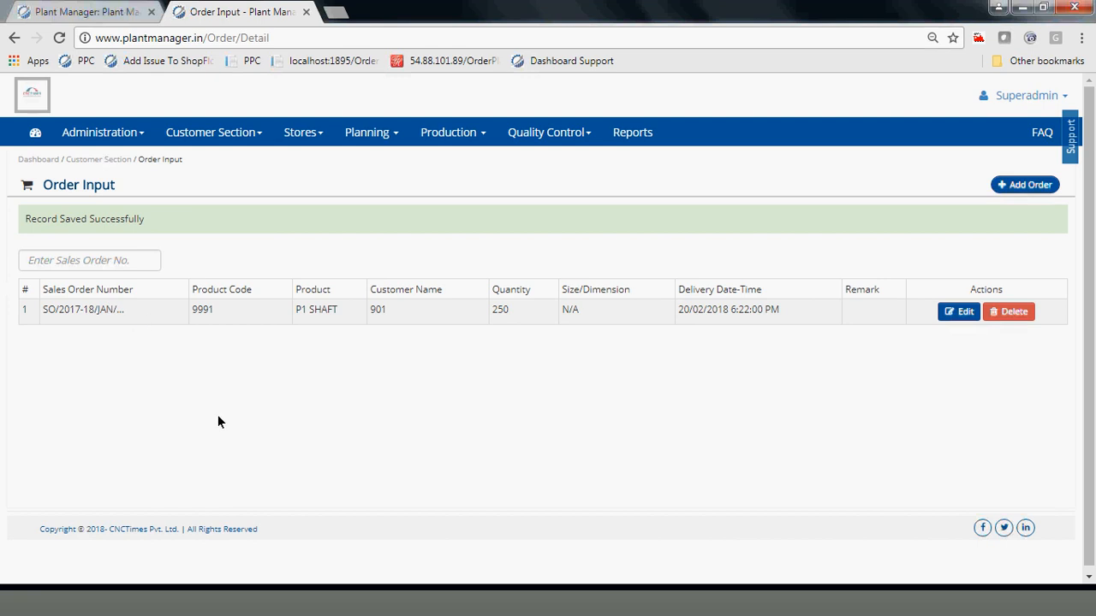
mouse_move(126, 135)
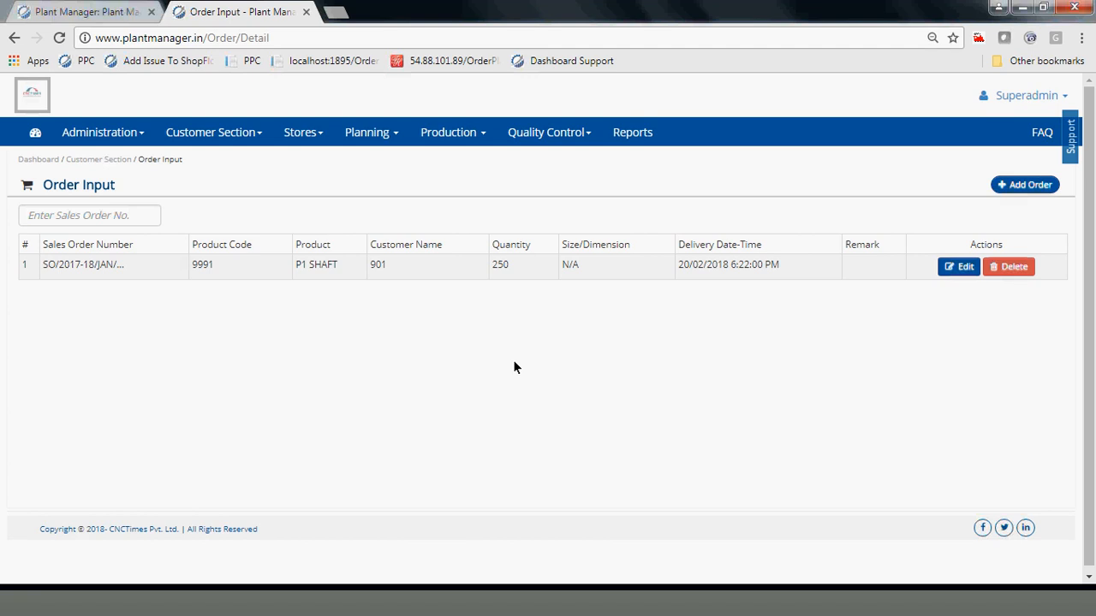
mouse_move(306, 137)
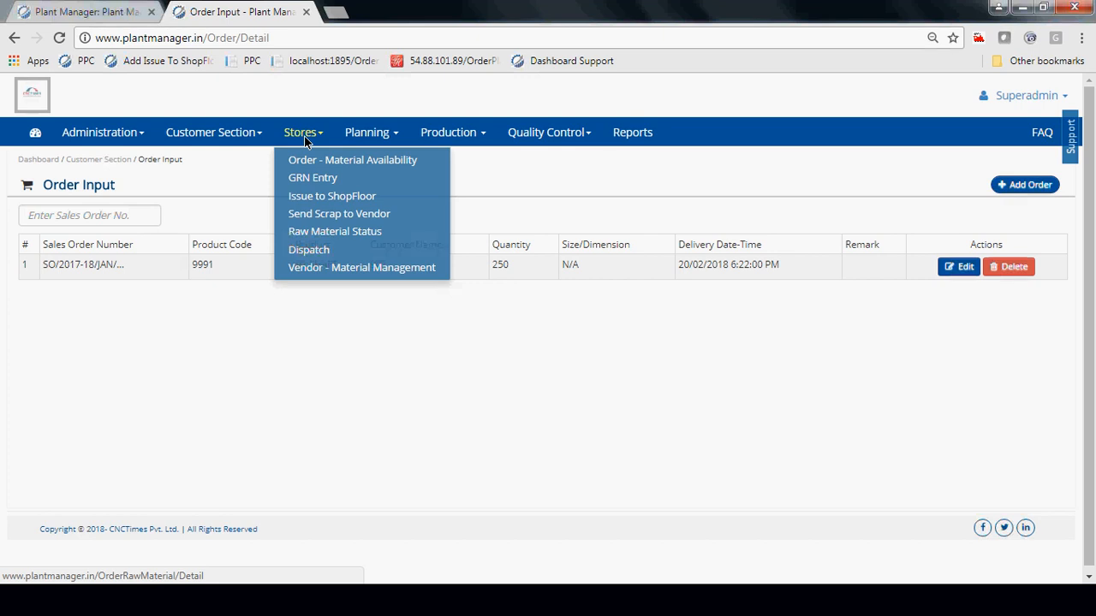
mouse_move(368, 134)
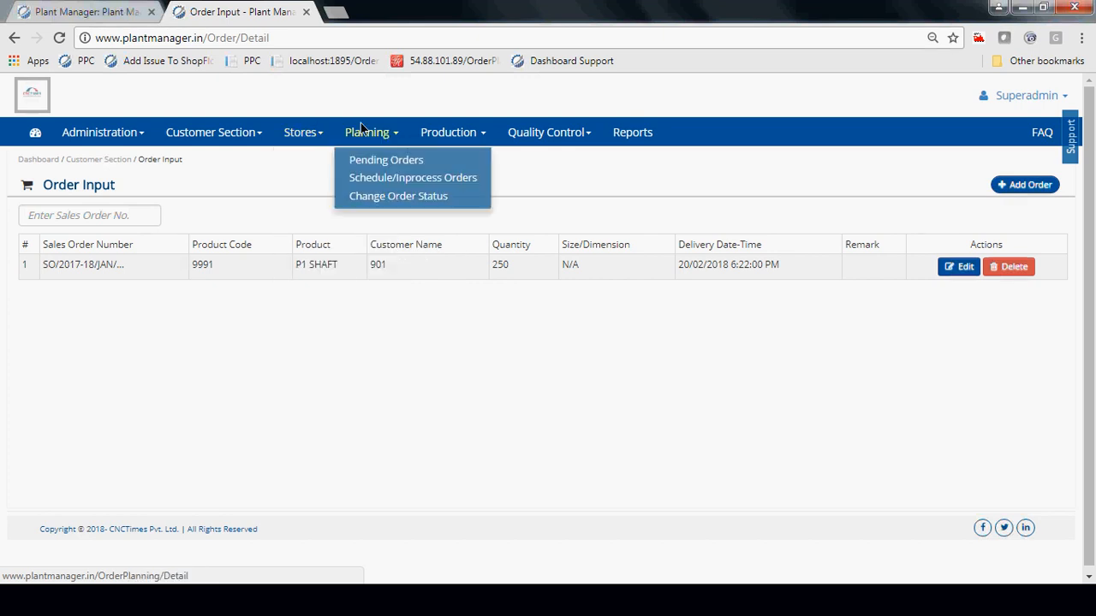
click(371, 166)
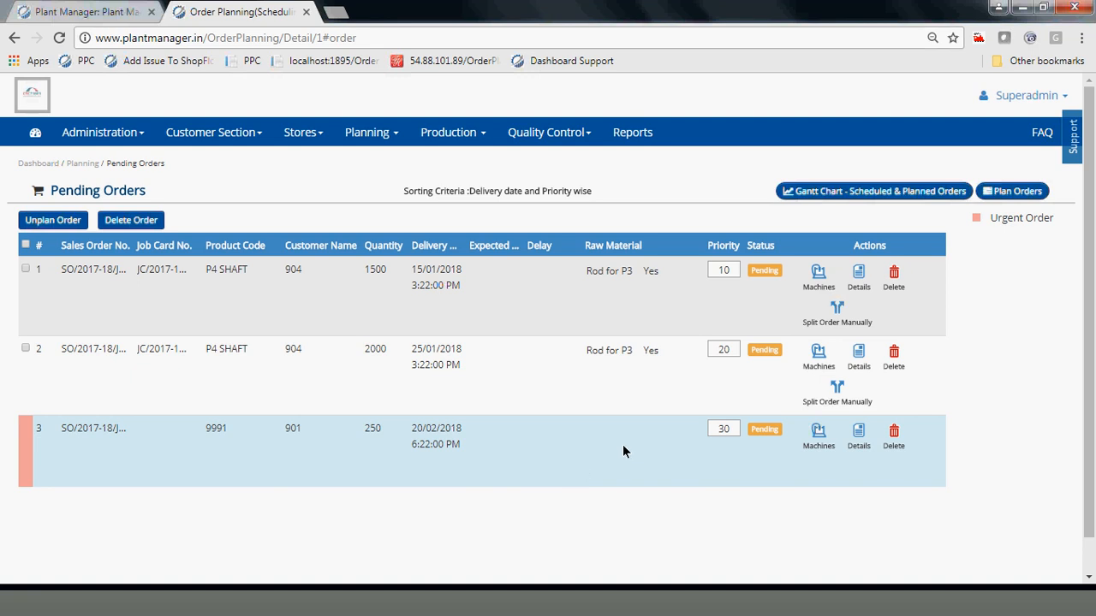
Step: Open machine selection for the urgent 9991 order and change its job card number's month to FEB and serial to 1
click(818, 442)
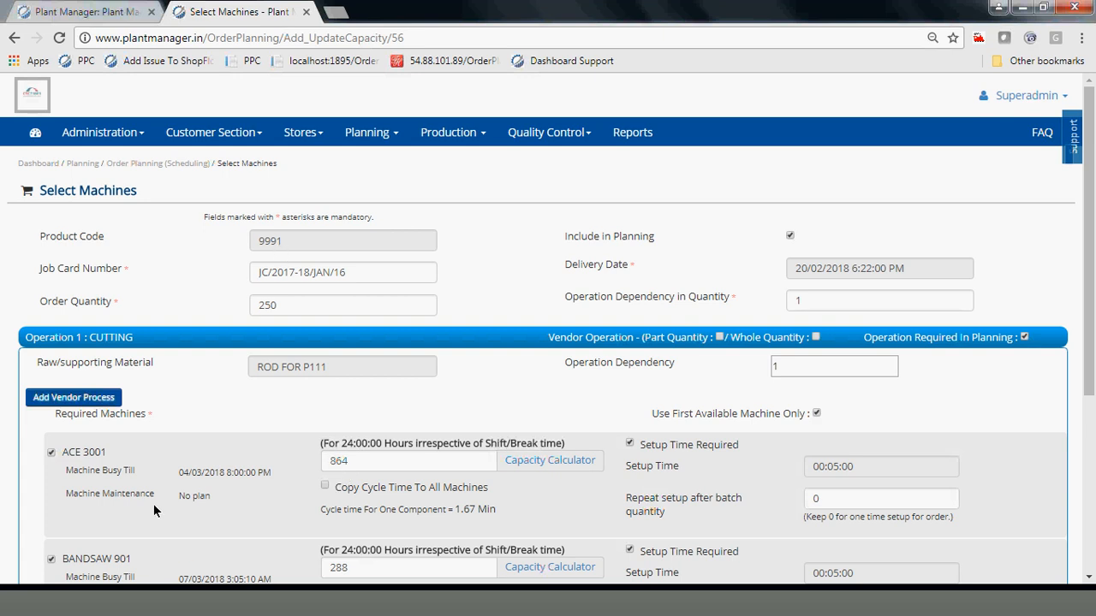
scroll(132, 477, down, 1)
scroll(133, 481, down, 2)
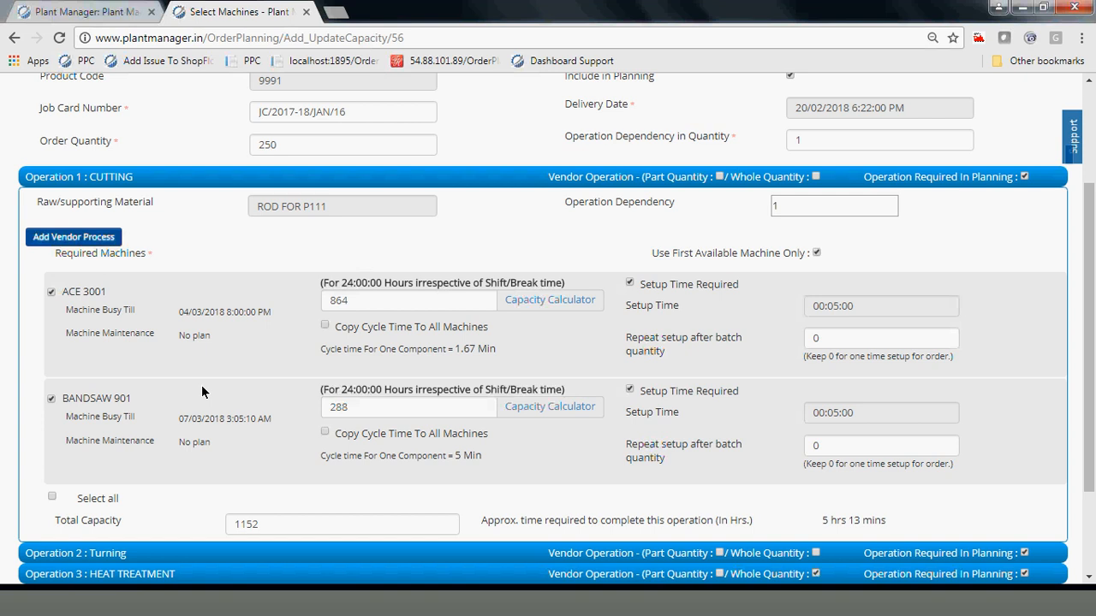
click(355, 116)
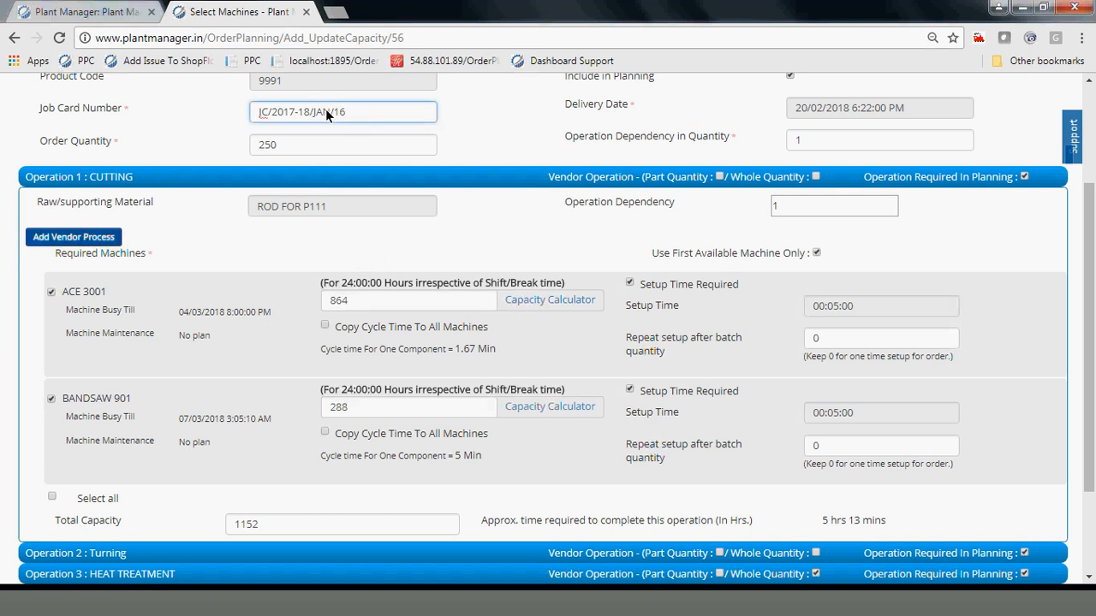
key(BackSpace)
key(BackSpace)
key(BackSpace)
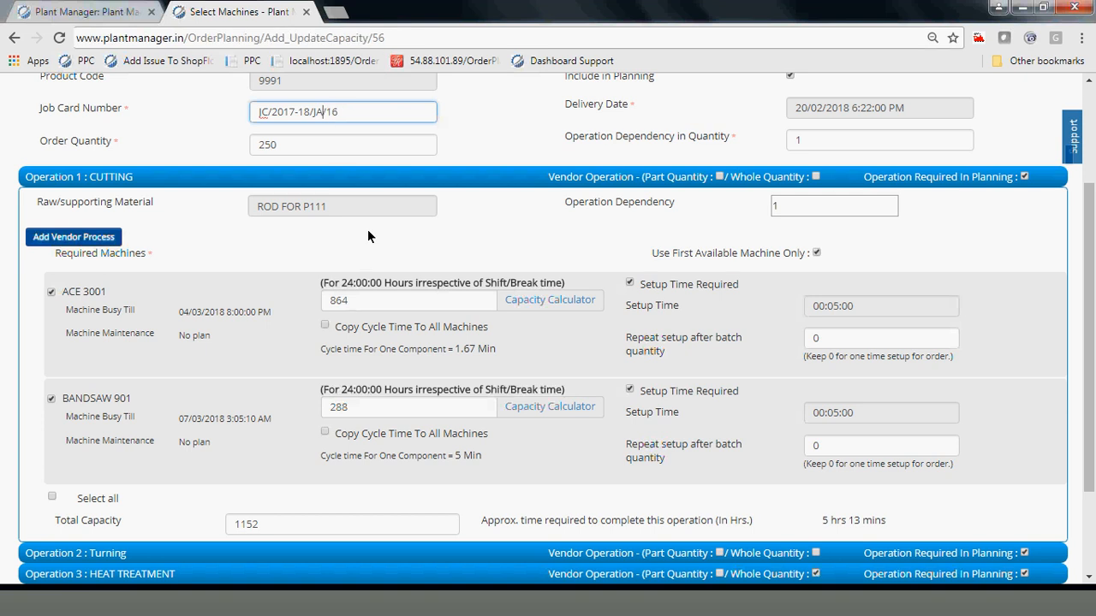
text(FEB)
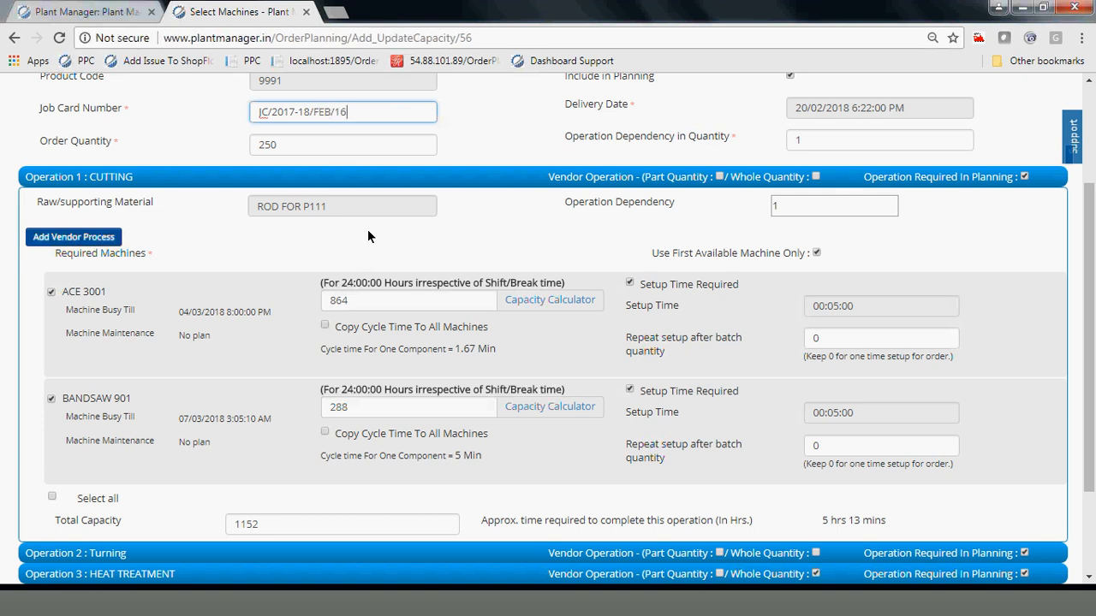
key(BackSpace)
click(375, 148)
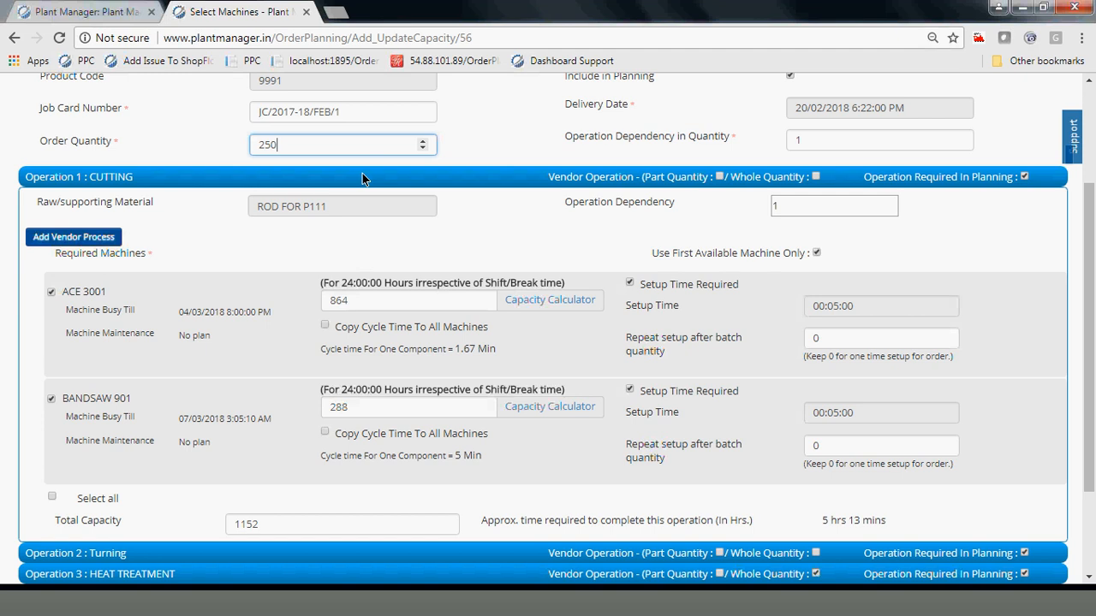
Step: Review the cycle time parameters and setup time of machine ACE 3001 in the cutting operation
scroll(362, 178, down, 1)
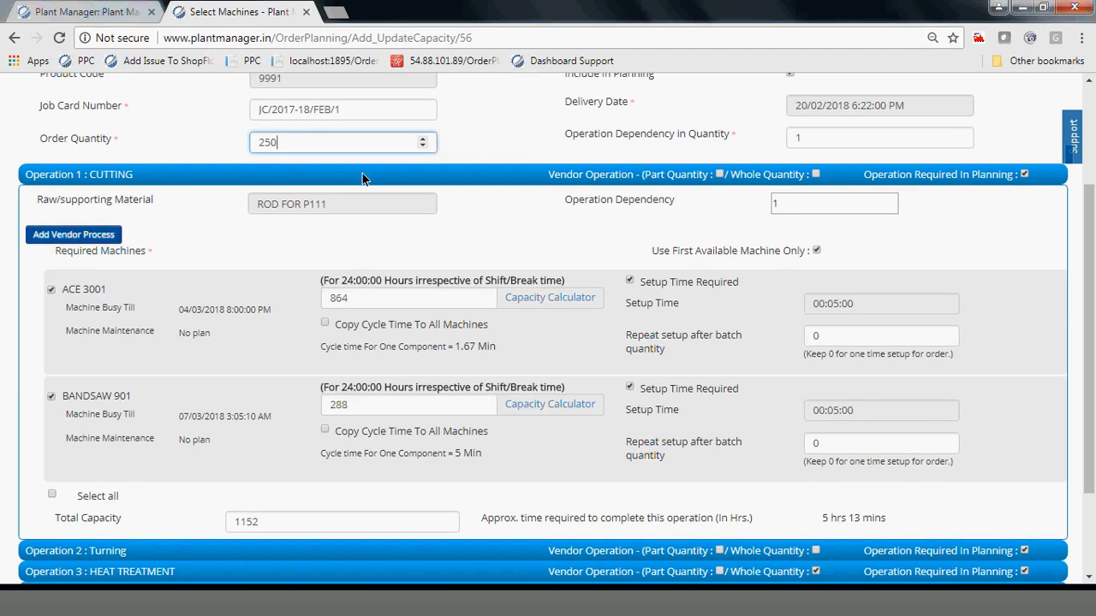
scroll(362, 179, down, 1)
click(550, 220)
click(382, 369)
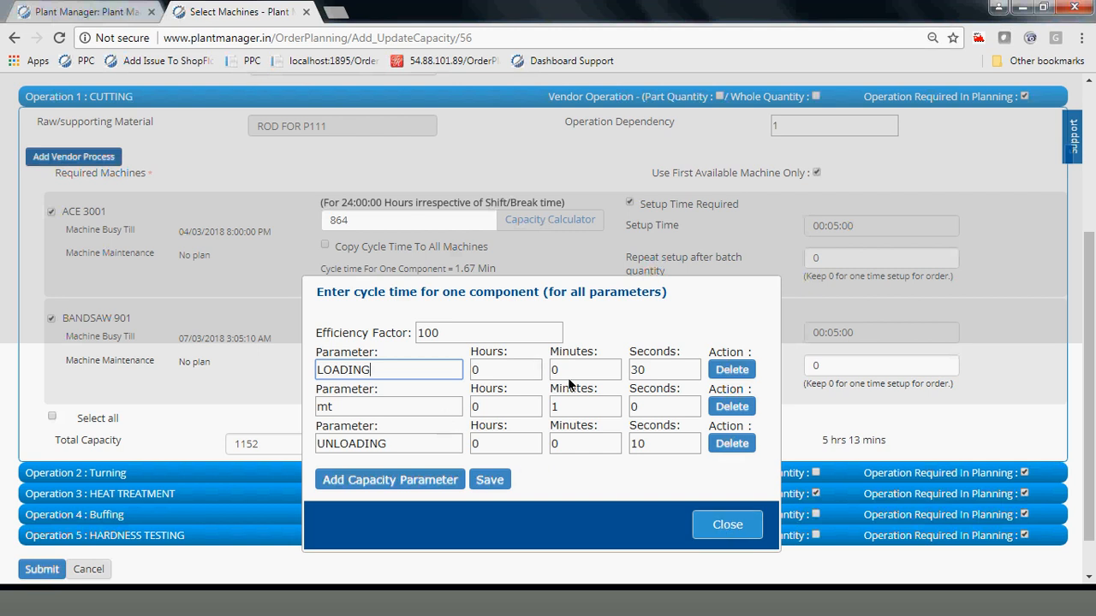
click(709, 523)
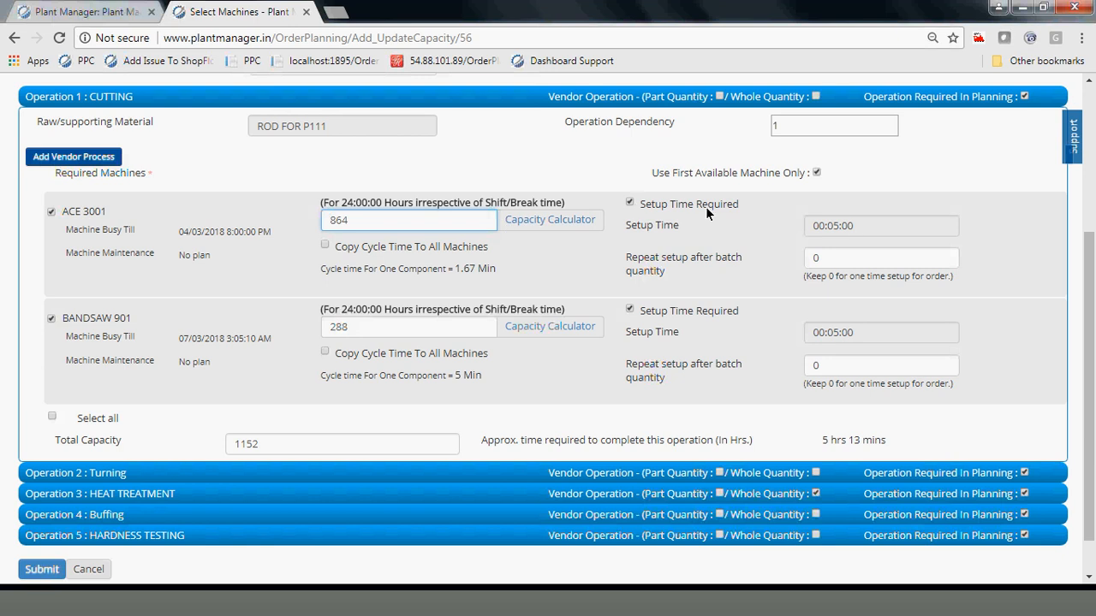
click(863, 227)
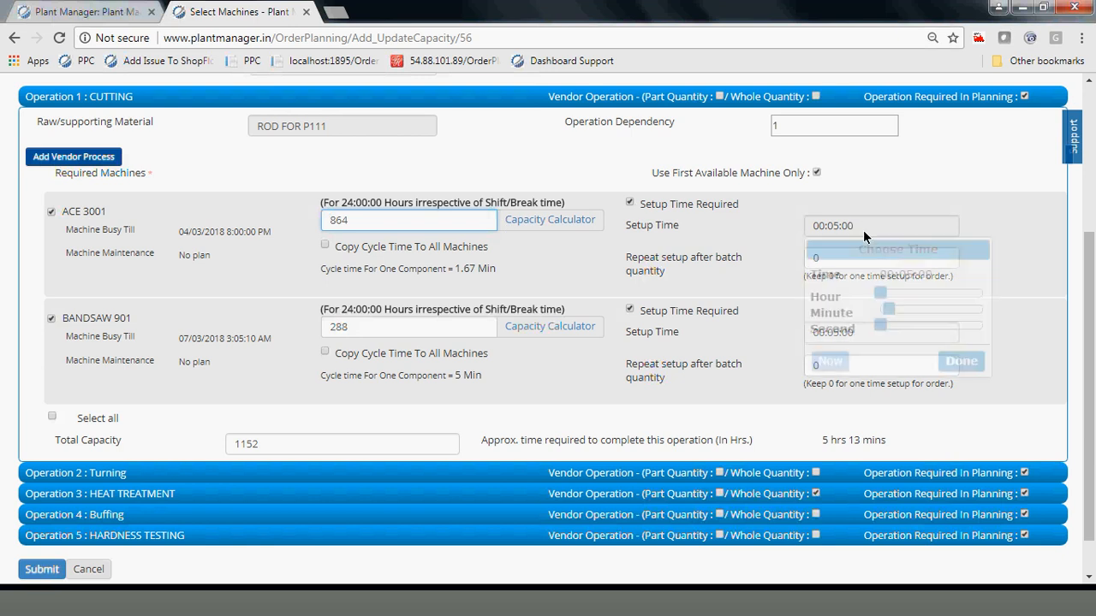
click(752, 266)
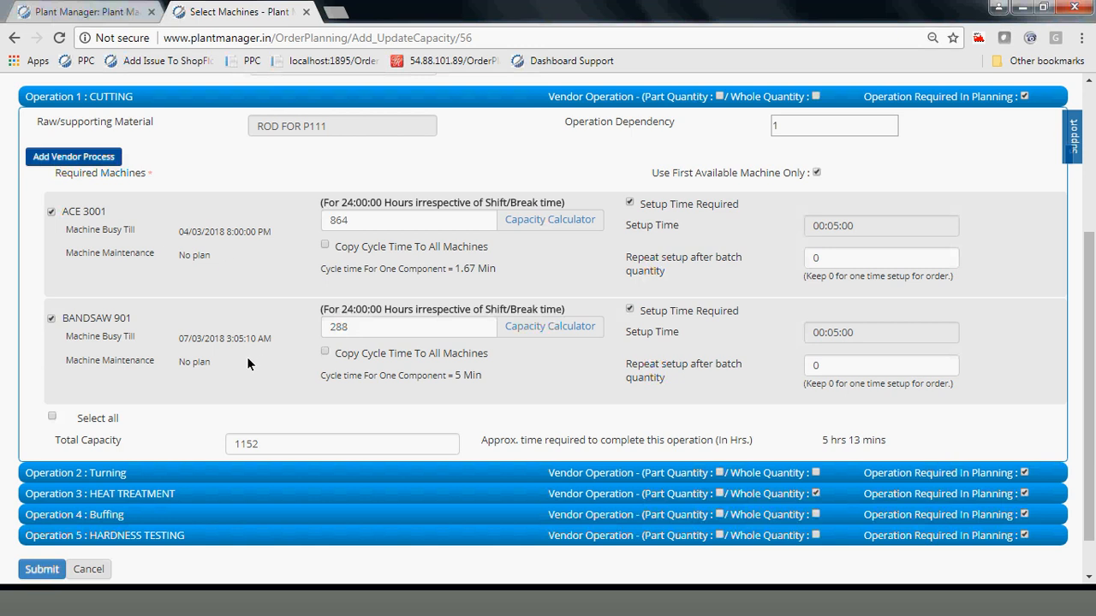
Step: Try leaving BANDSAW 901 out of the cutting operation's required machines and include it again
click(52, 318)
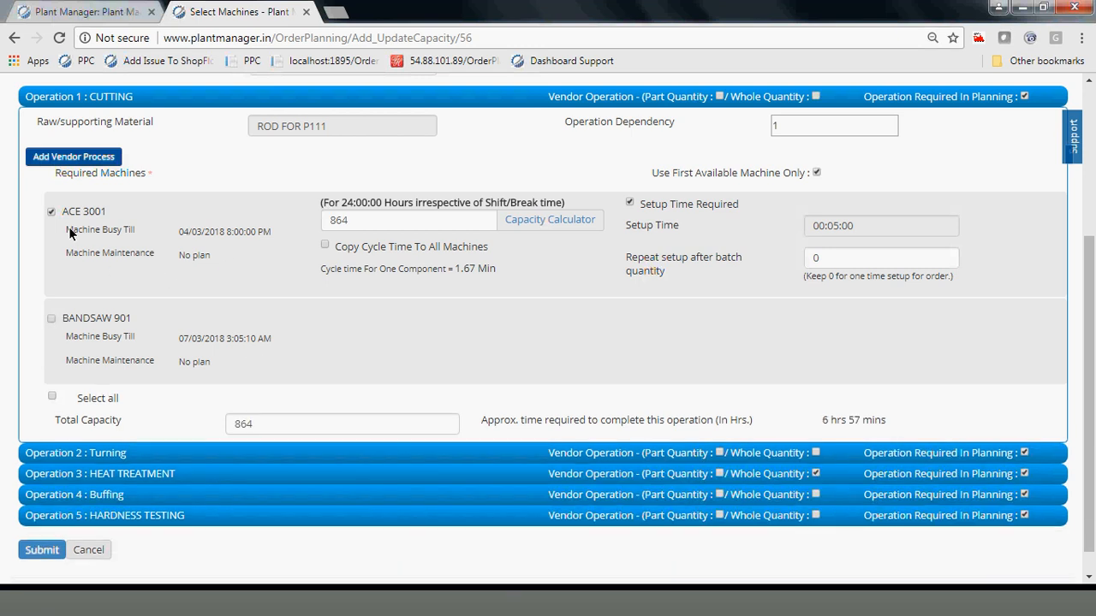
click(53, 320)
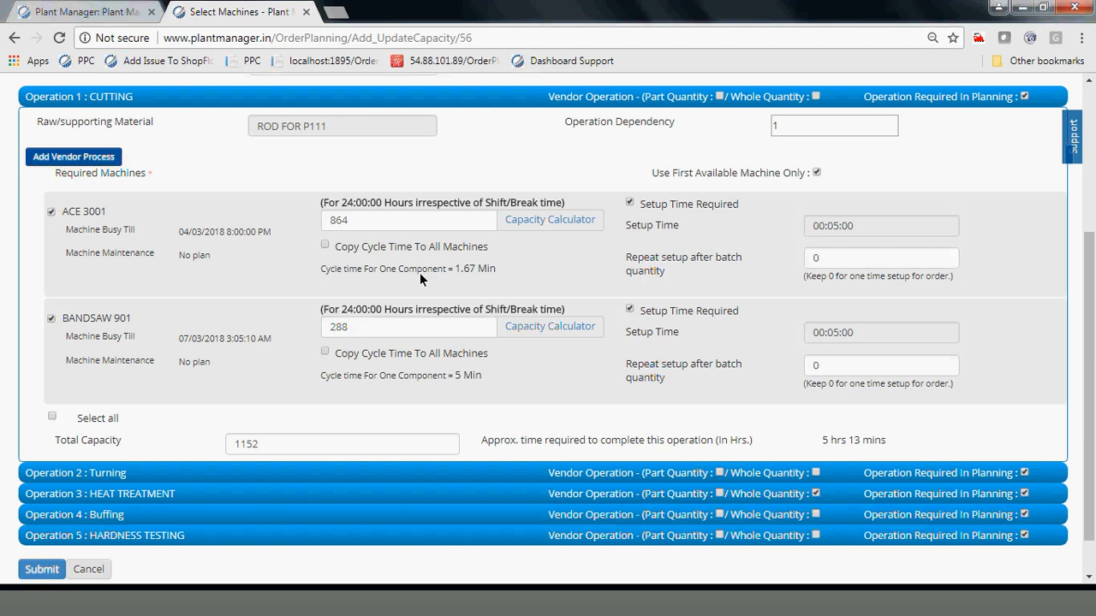
Step: Expand the heat treatment operation and add a vendor process with vendor HT111
scroll(419, 279, down, 1)
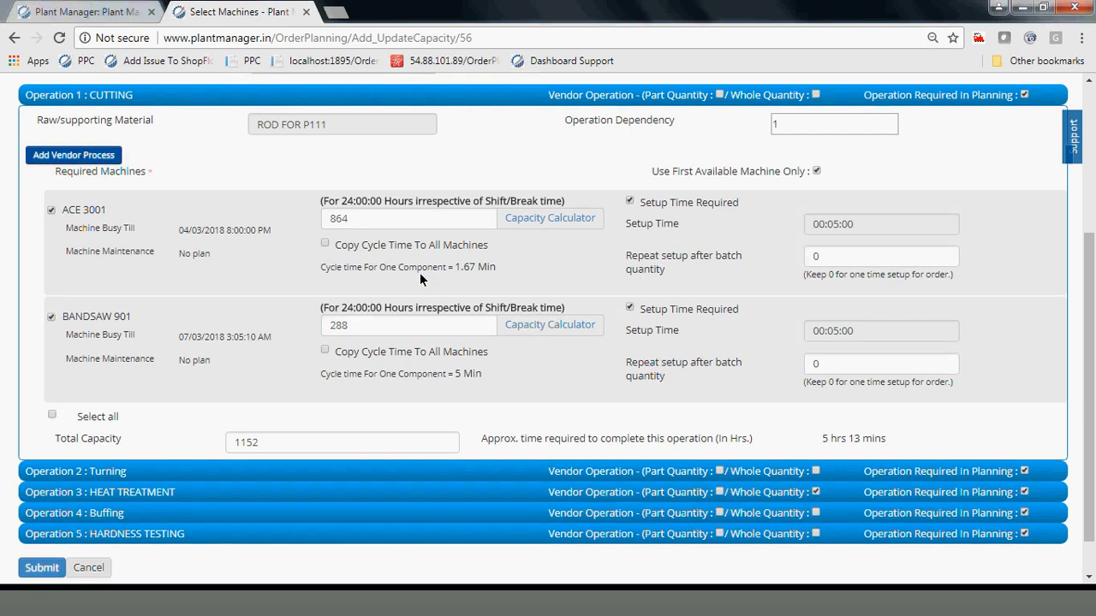
scroll(419, 280, down, 1)
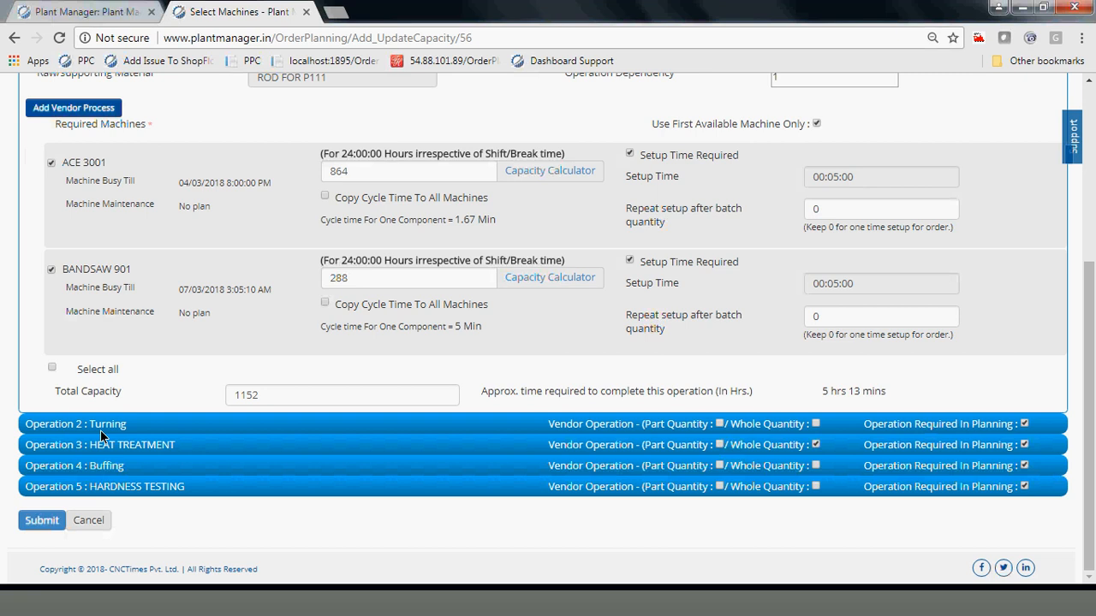
scroll(141, 447, up, 1)
scroll(141, 447, down, 1)
click(152, 446)
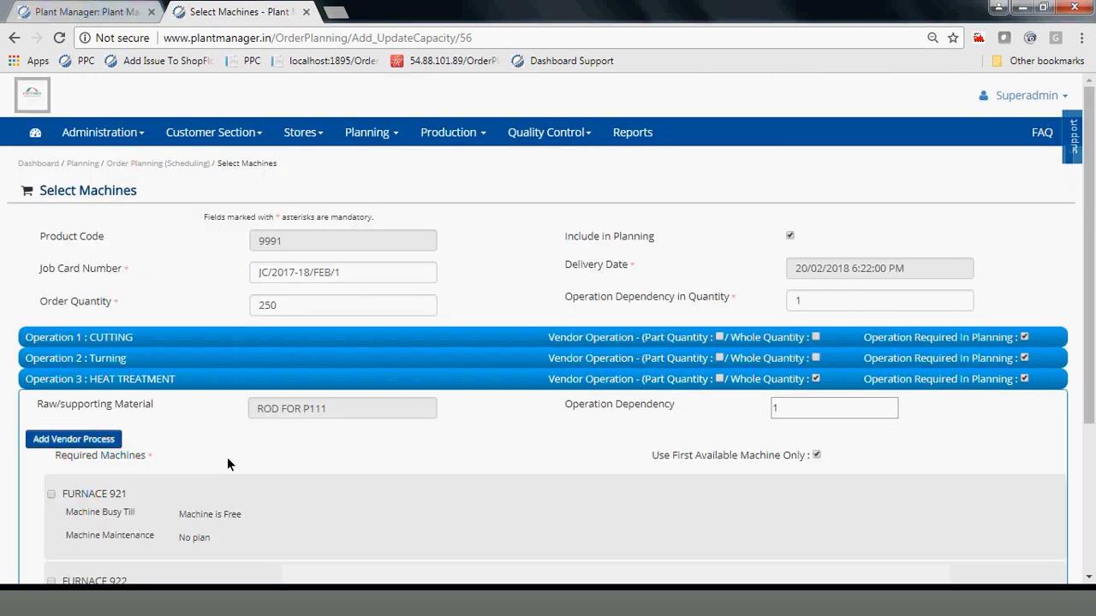
scroll(227, 457, down, 1)
scroll(227, 458, down, 1)
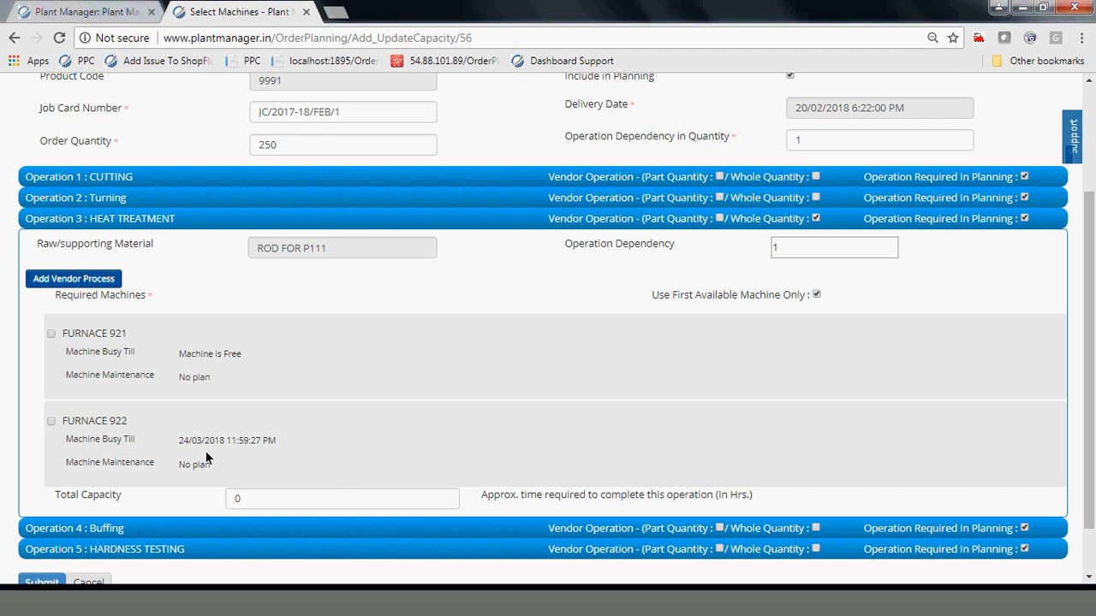
click(816, 219)
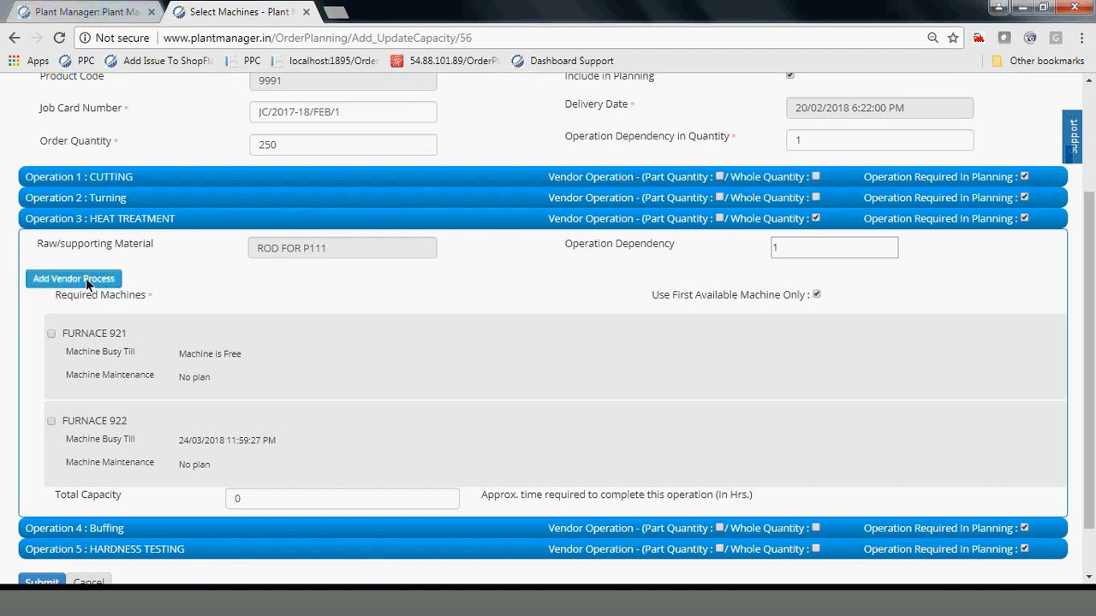
click(122, 282)
click(118, 306)
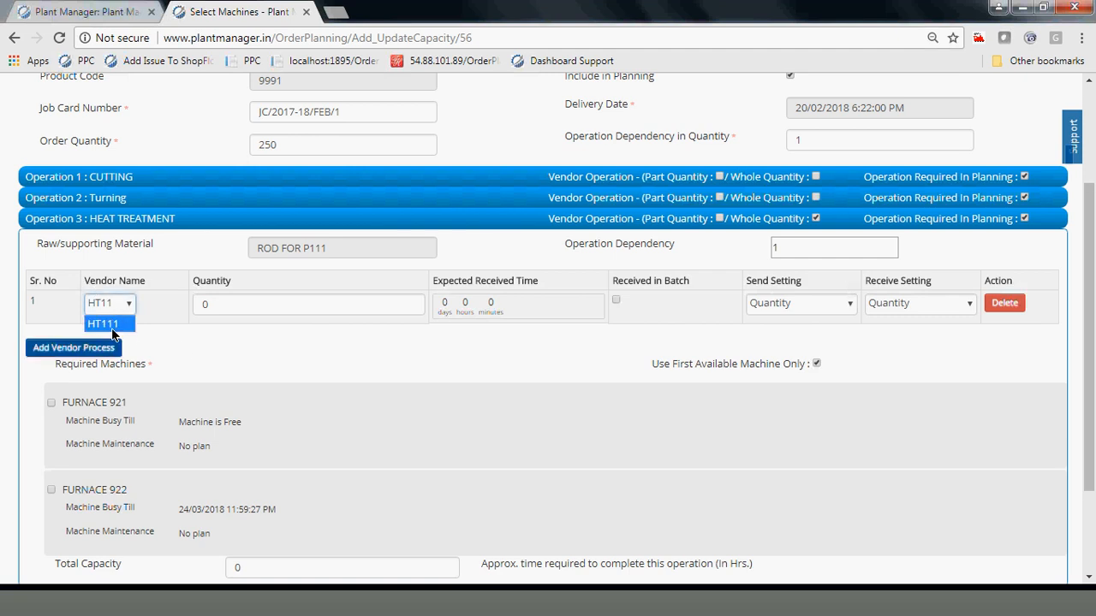
click(115, 325)
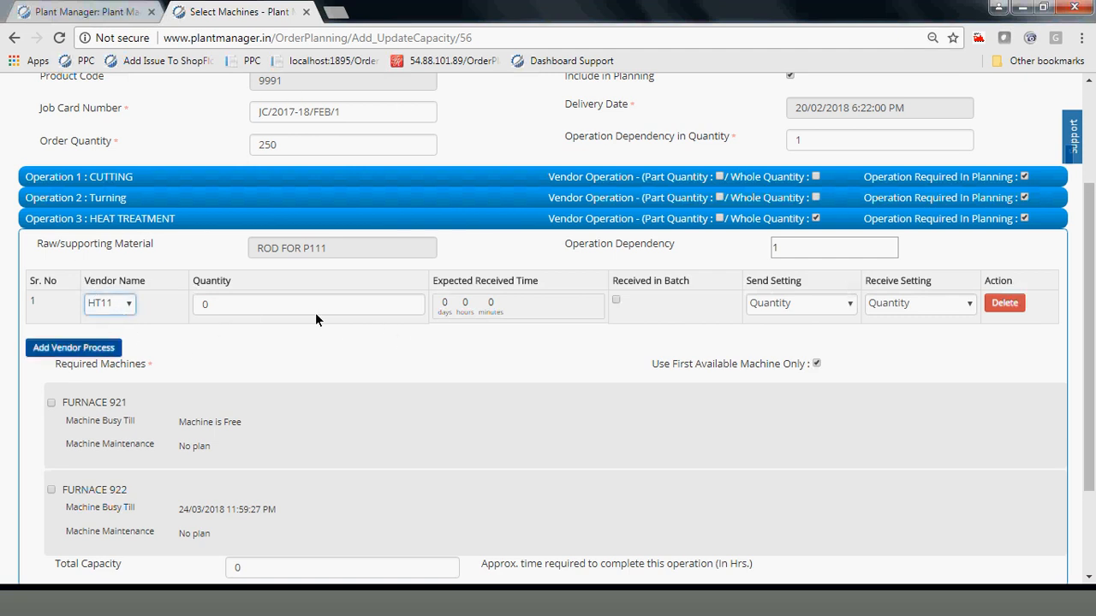
Step: Give the heat treatment vendor process a quantity of 250 and an expected received time of 2 days, received in batch
click(244, 317)
text(25)
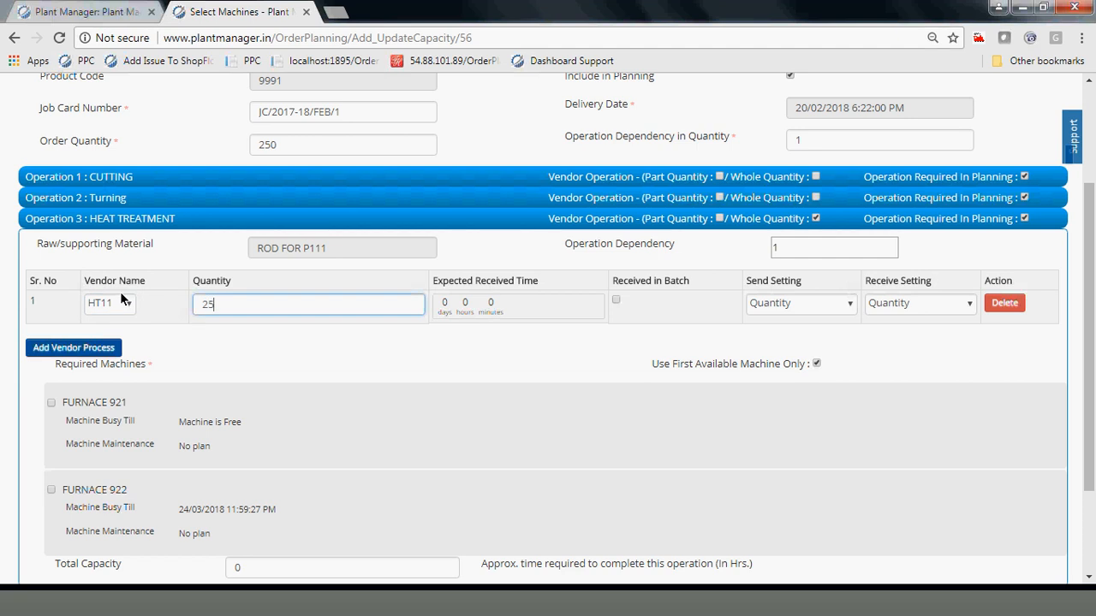
text(0)
click(463, 314)
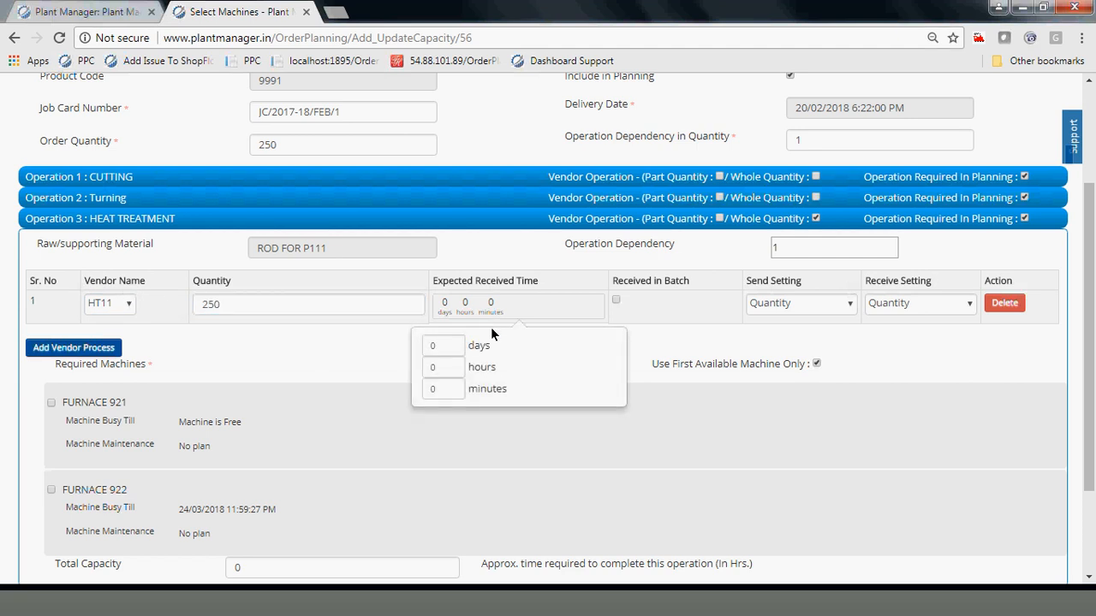
text(2)
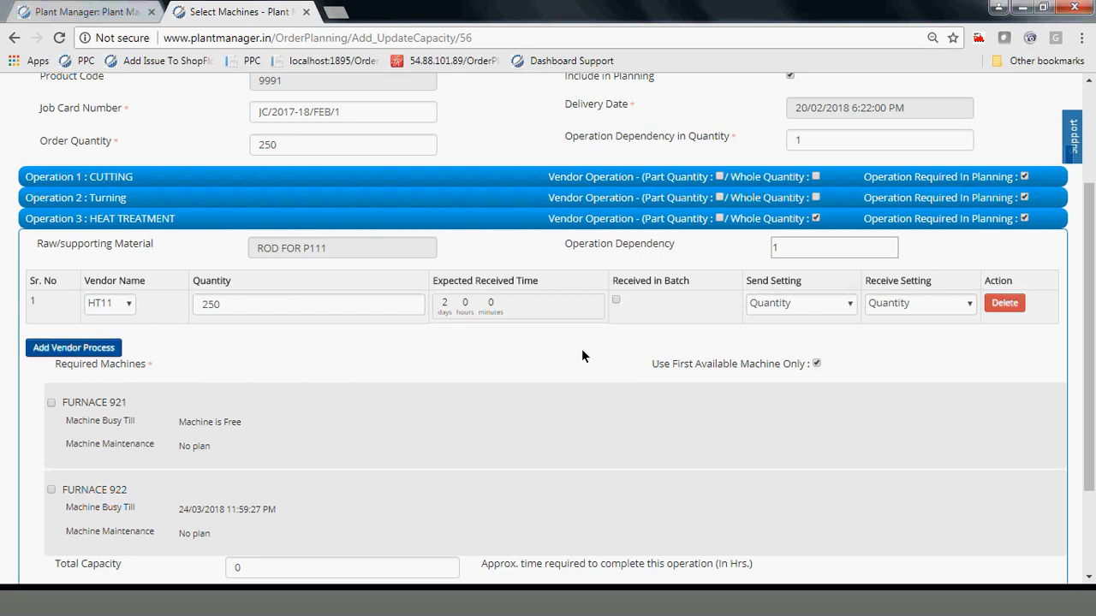
click(617, 302)
Step: Try PUOM as the vendor process's send setting and switch it back to Quantity
click(829, 305)
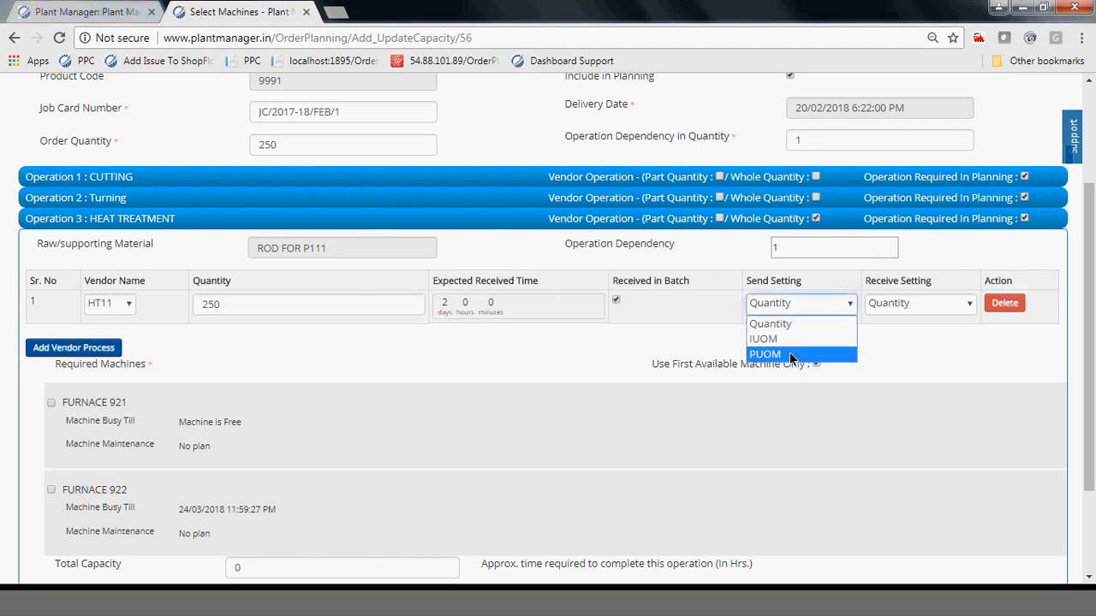
click(685, 332)
click(781, 304)
click(767, 355)
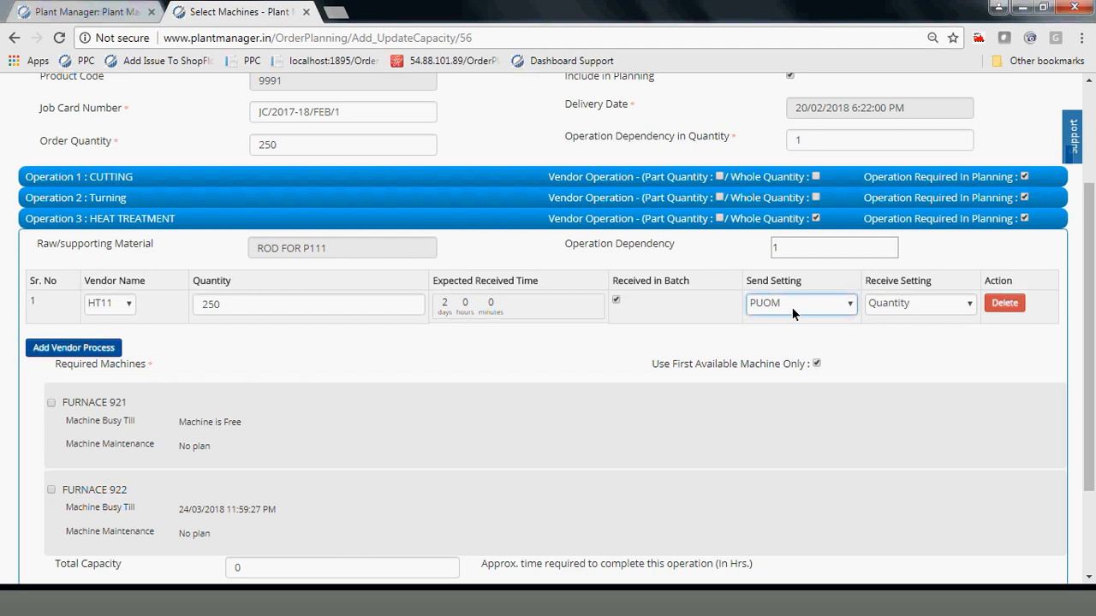
click(792, 307)
click(788, 323)
click(863, 352)
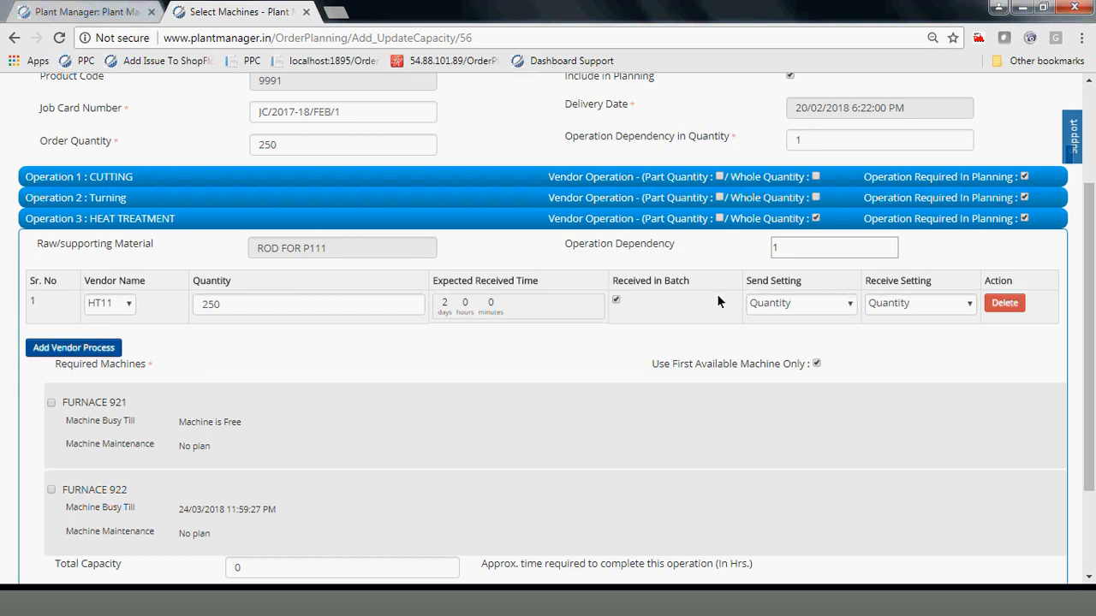
Step: Set the order's operation dependency in quantity to 250
scroll(360, 465, up, 3)
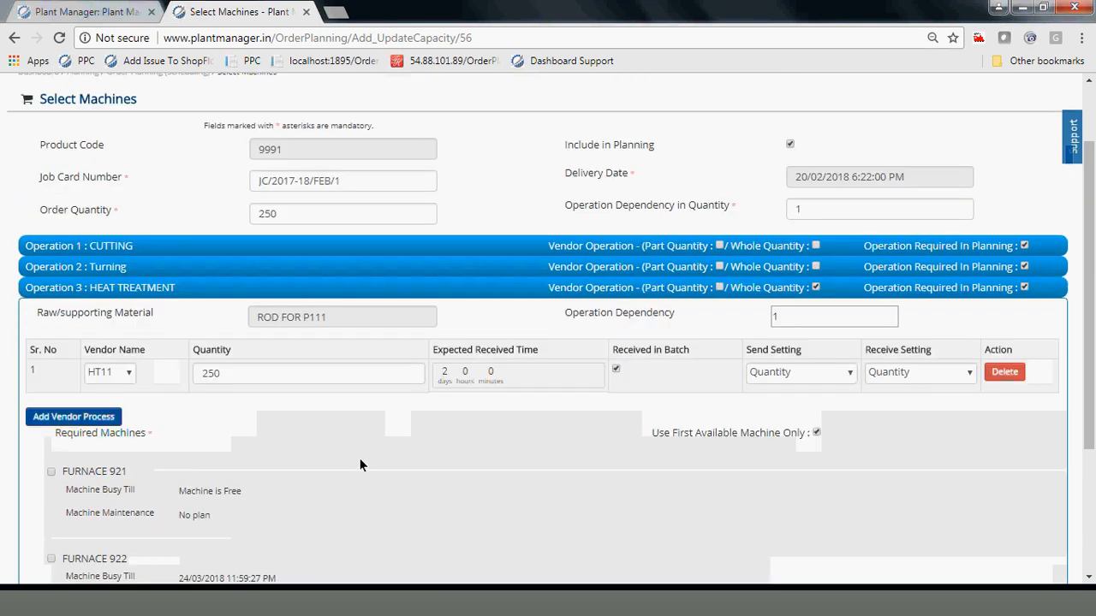
double_click(834, 301)
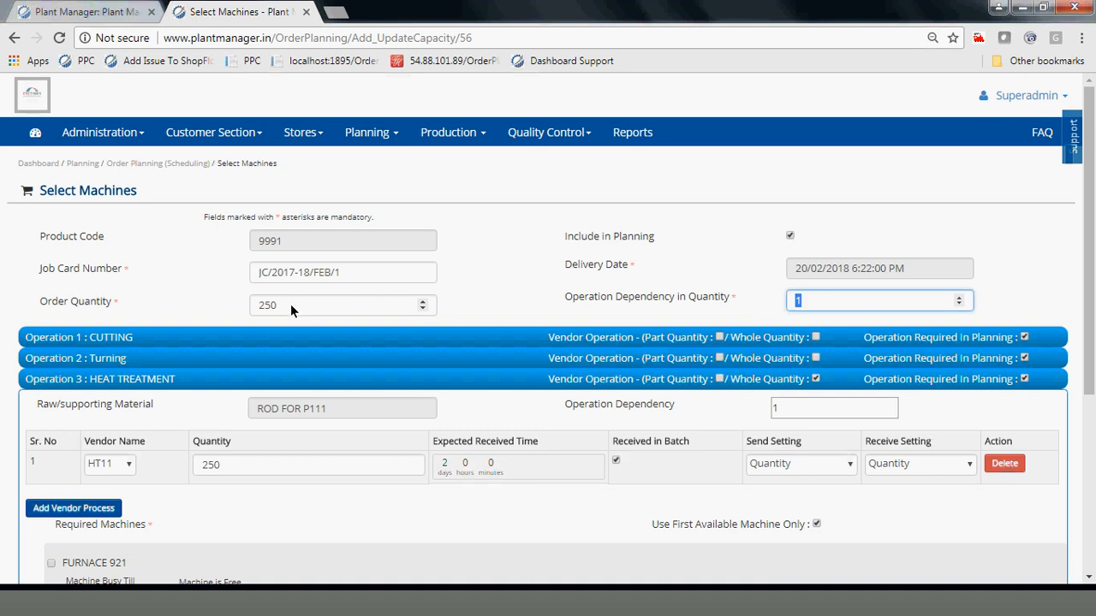
text(250)
click(473, 276)
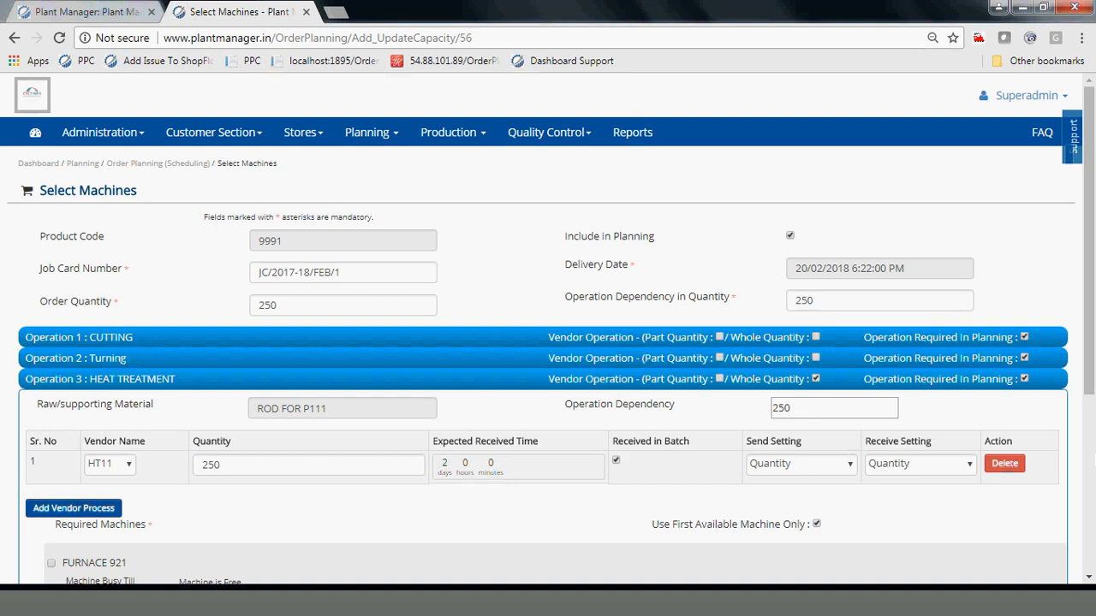
Step: Set the order's operation dependency in quantity to 50
double_click(821, 306)
text(50)
click(607, 280)
click(822, 301)
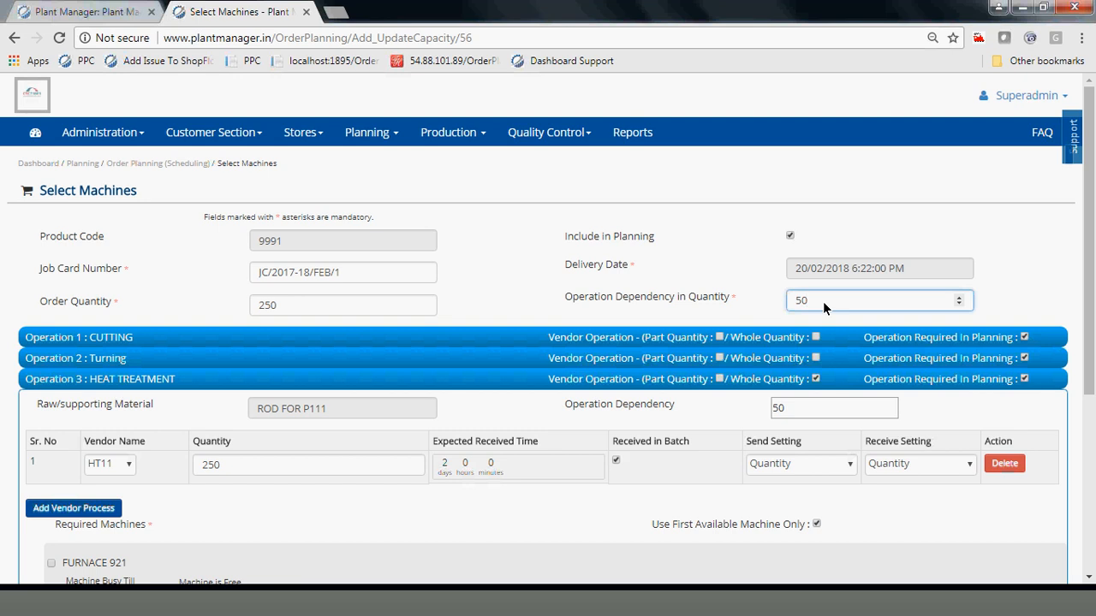
Step: Set the order's operation dependency in quantity back to 250 so it applies to all operations
key(ctrl+a)
key(BackSpace)
text(250)
click(570, 269)
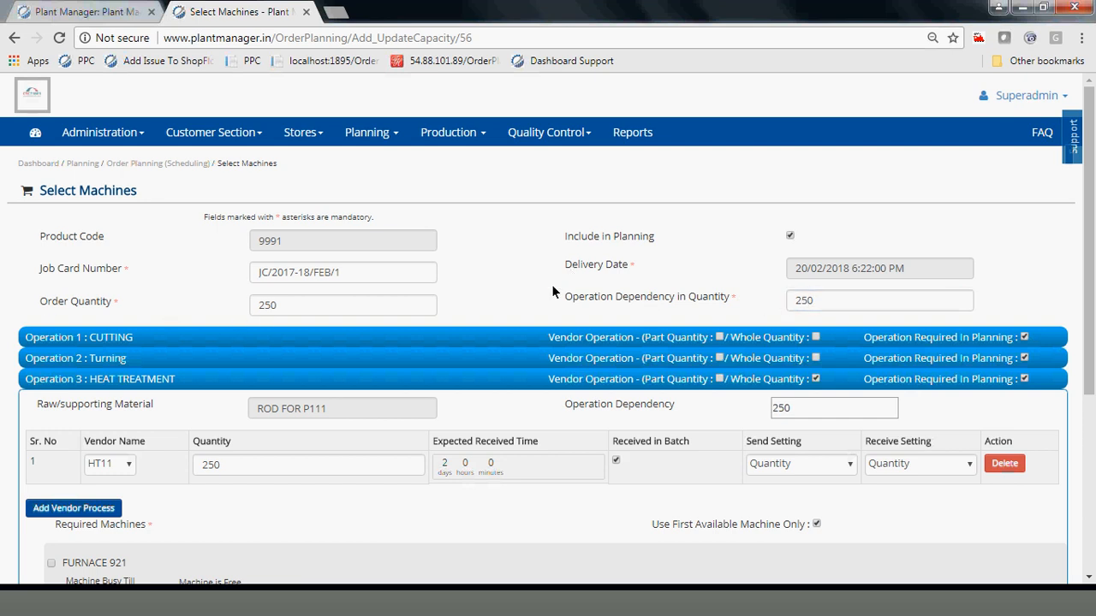
scroll(552, 292, down, 2)
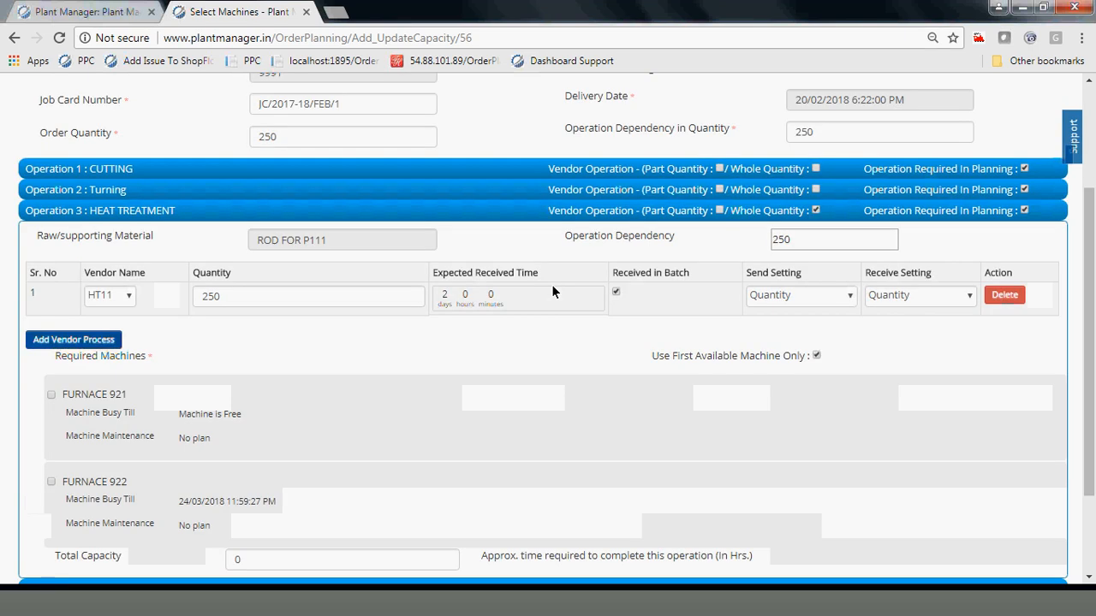
scroll(552, 292, down, 2)
scroll(553, 292, up, 4)
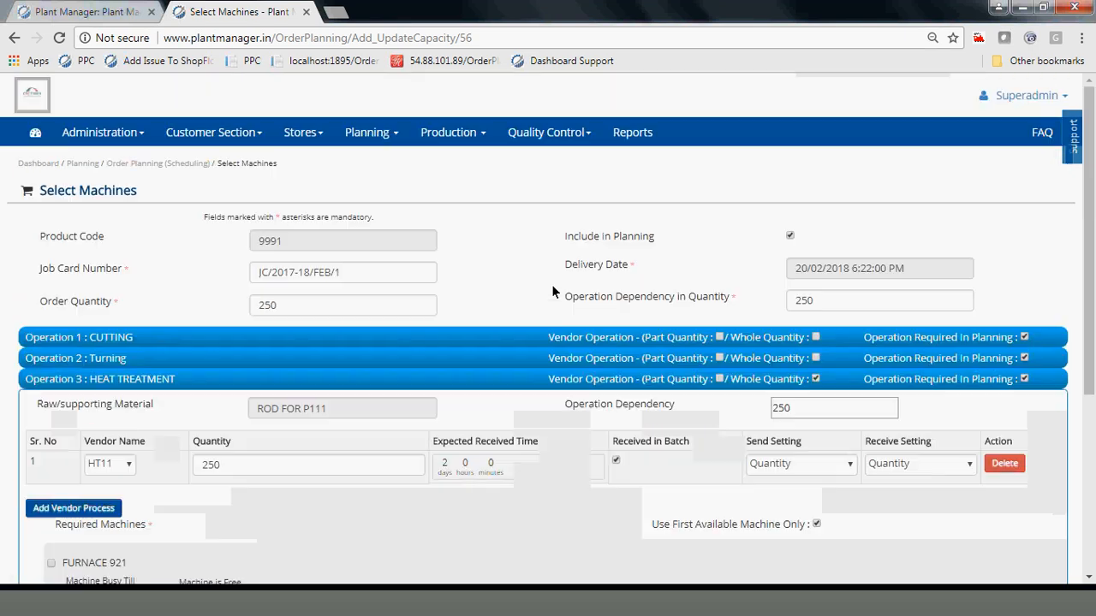
click(809, 300)
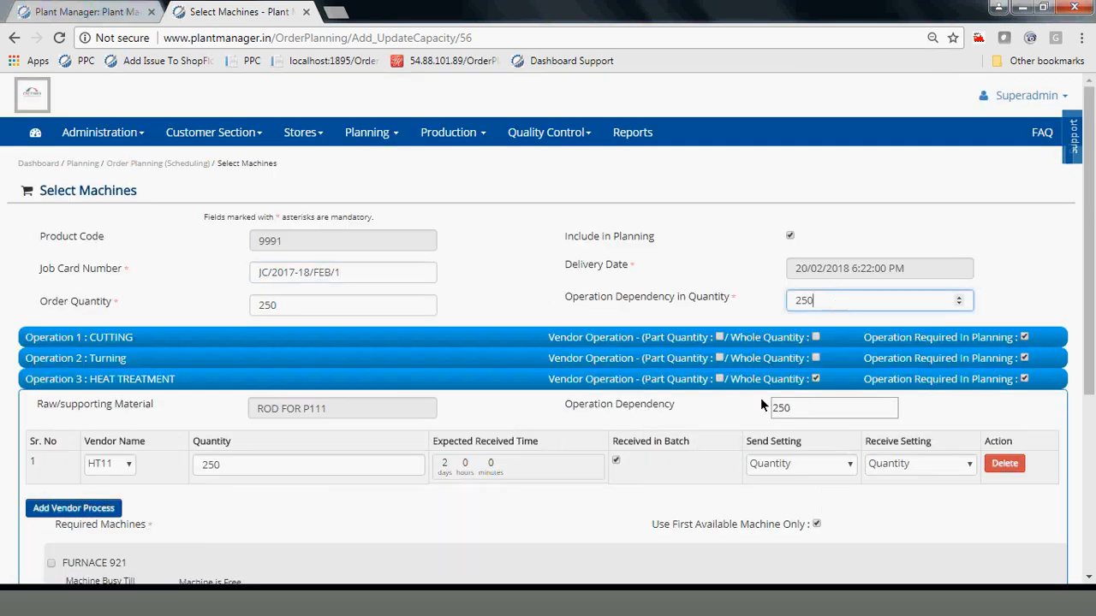
Step: Review the machines of the Cutting operation and submit the order's machine selection
click(239, 337)
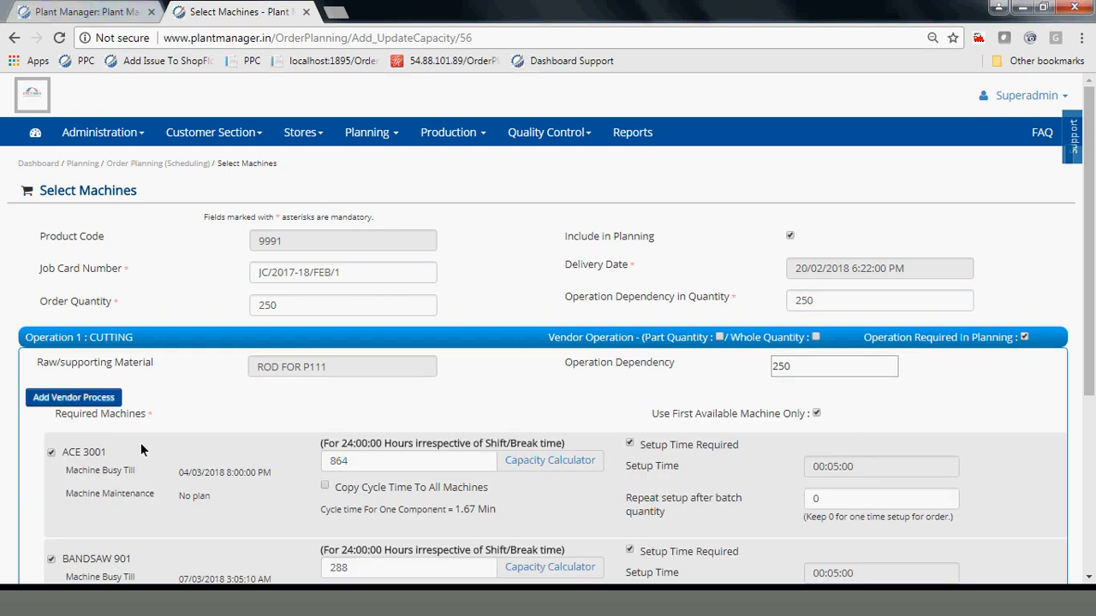
scroll(131, 371, down, 2)
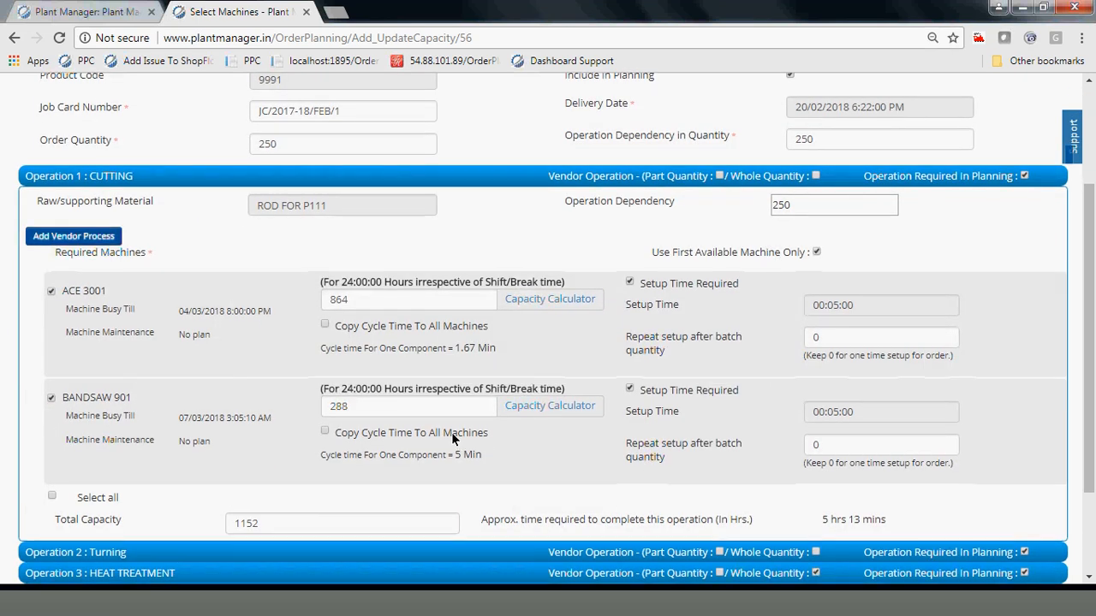
scroll(452, 432, down, 2)
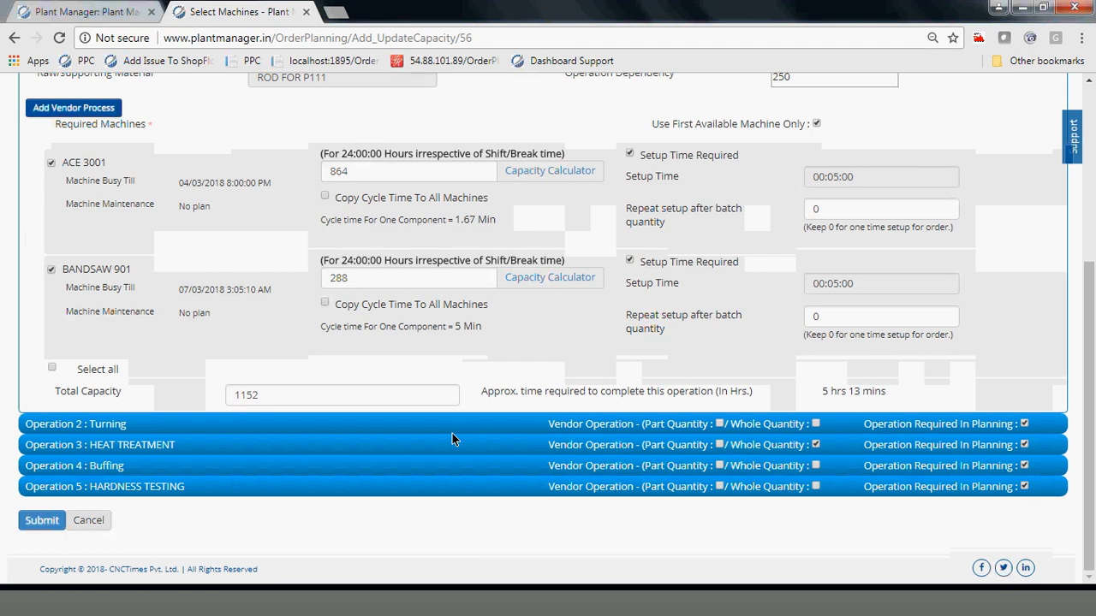
click(452, 433)
scroll(541, 464, down, 3)
click(28, 516)
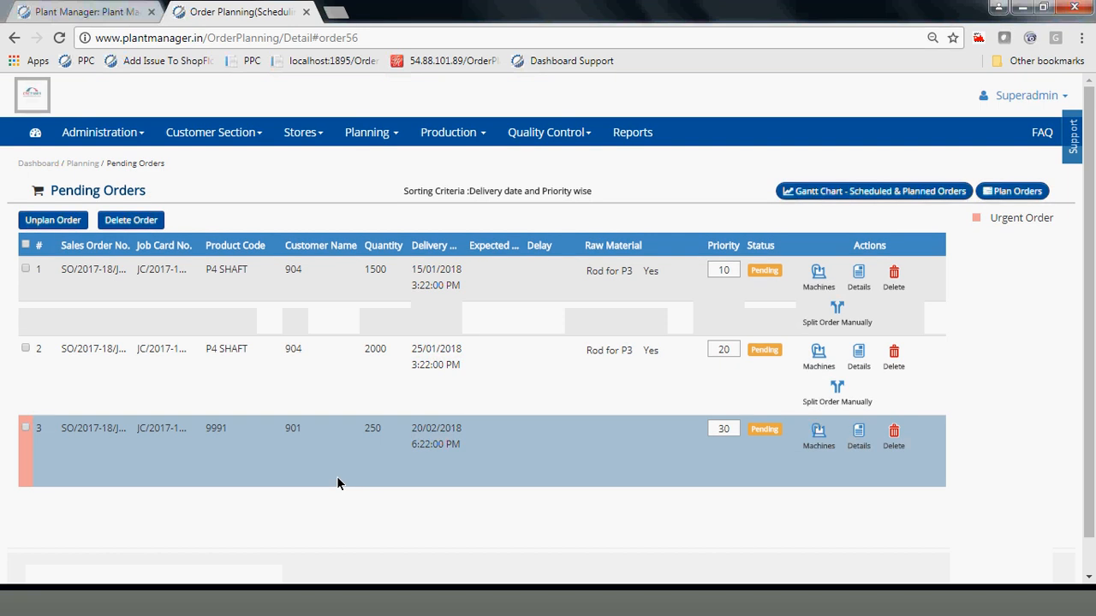
Step: Open the product 9991 order for editing in Order - Material Availability and check its required and allocated raw material
click(310, 136)
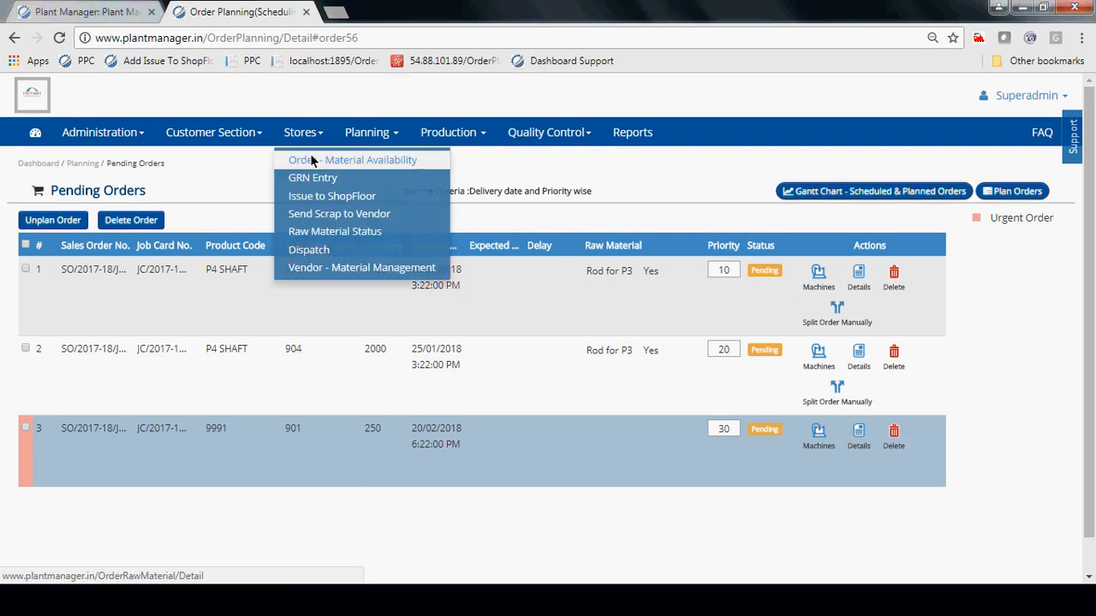
middle_click(310, 159)
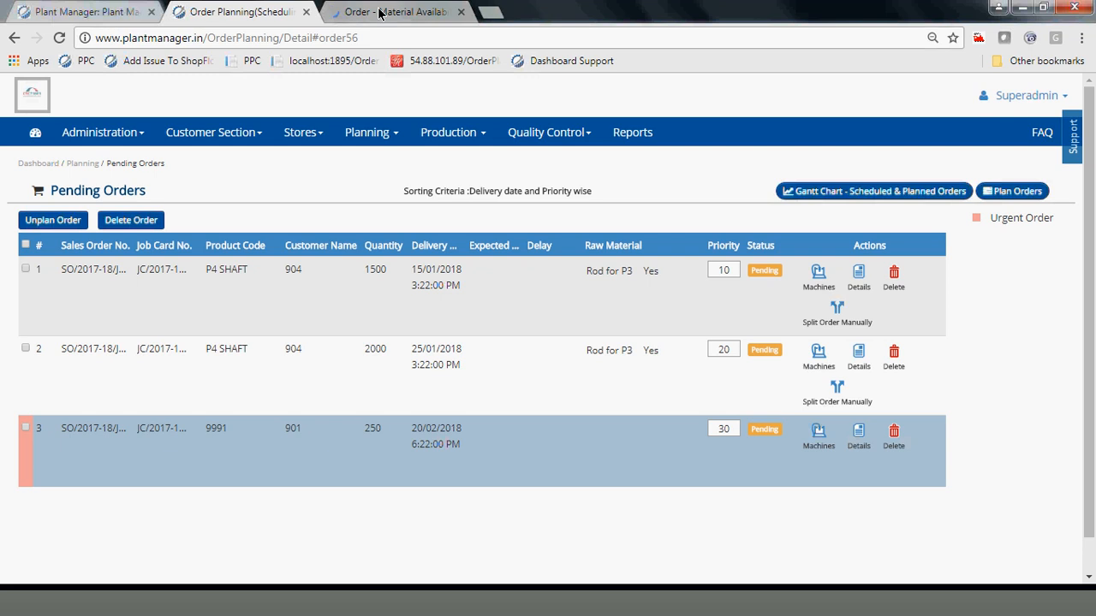
click(379, 12)
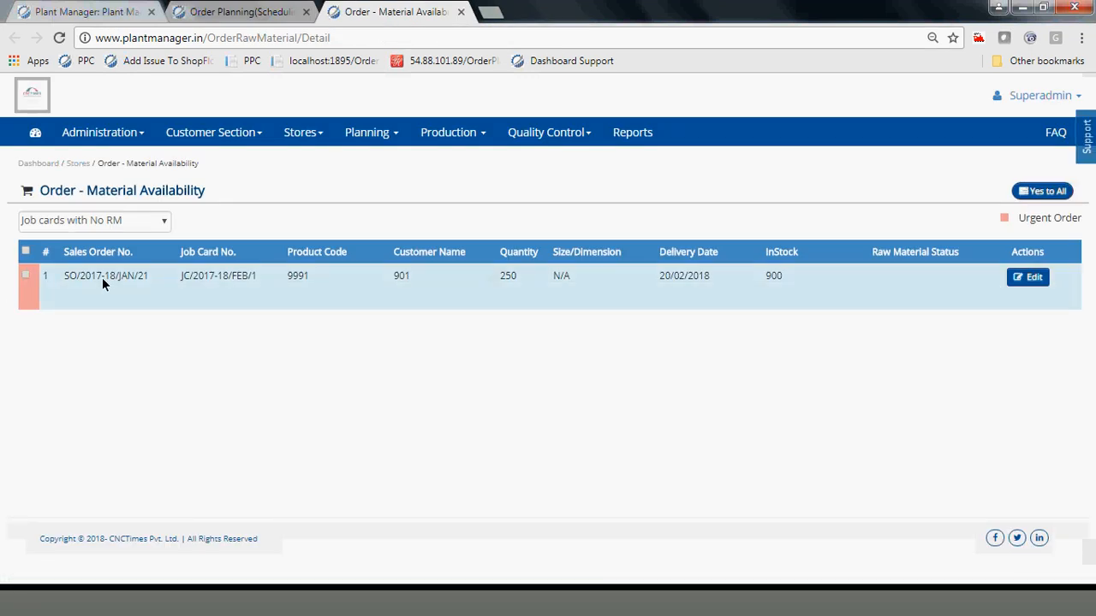
click(1025, 279)
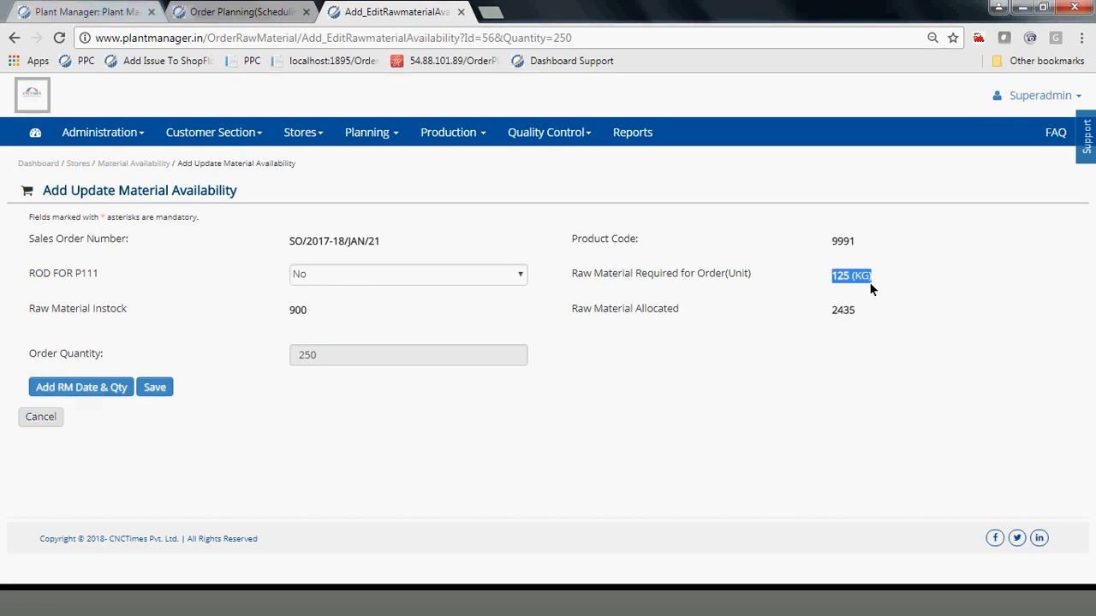
click(788, 358)
click(707, 404)
drag(831, 308, 861, 317)
click(843, 354)
Step: Try adding two rows for expected material date and quantity to the order, and delete both rows
click(112, 387)
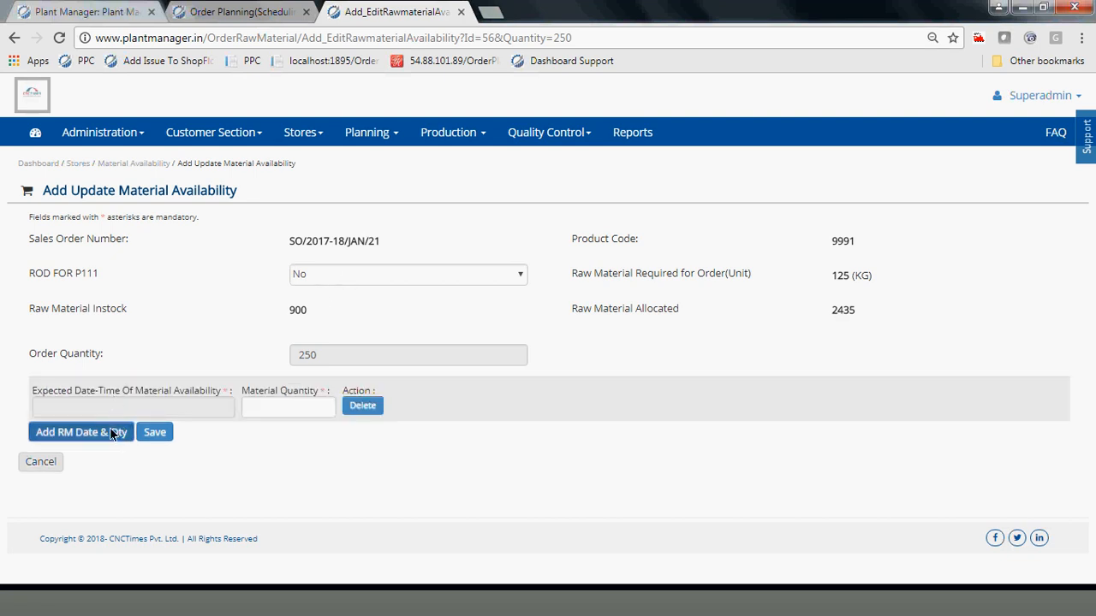
click(111, 435)
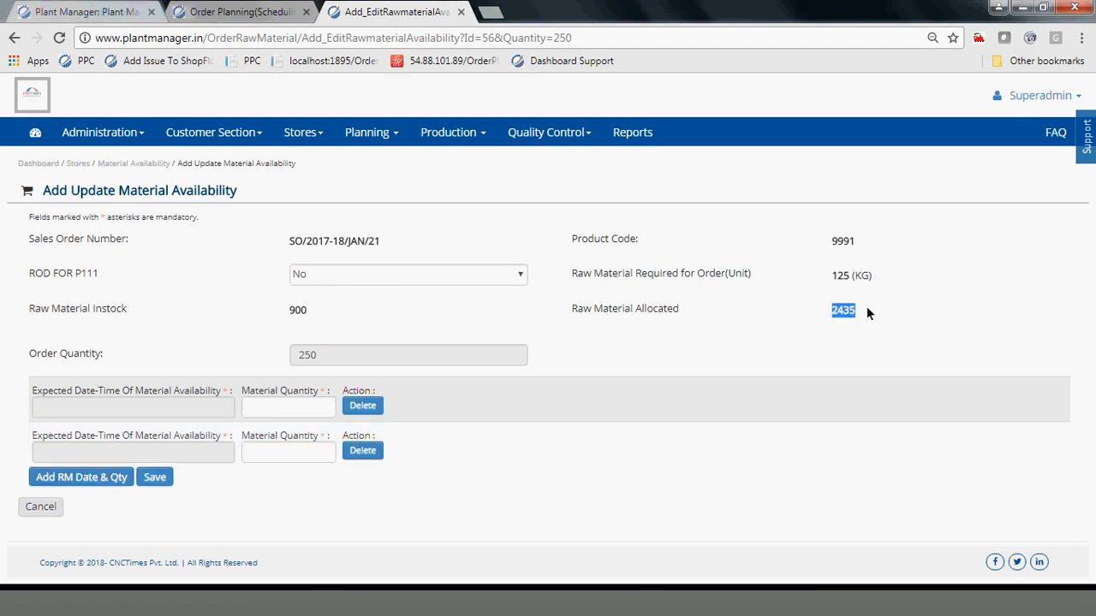
drag(350, 351, 285, 340)
click(201, 335)
click(343, 457)
click(355, 410)
Step: Mark the raw material ROD FOR P111 as available with Yes and submit the order's material availability
click(482, 281)
click(452, 294)
click(51, 359)
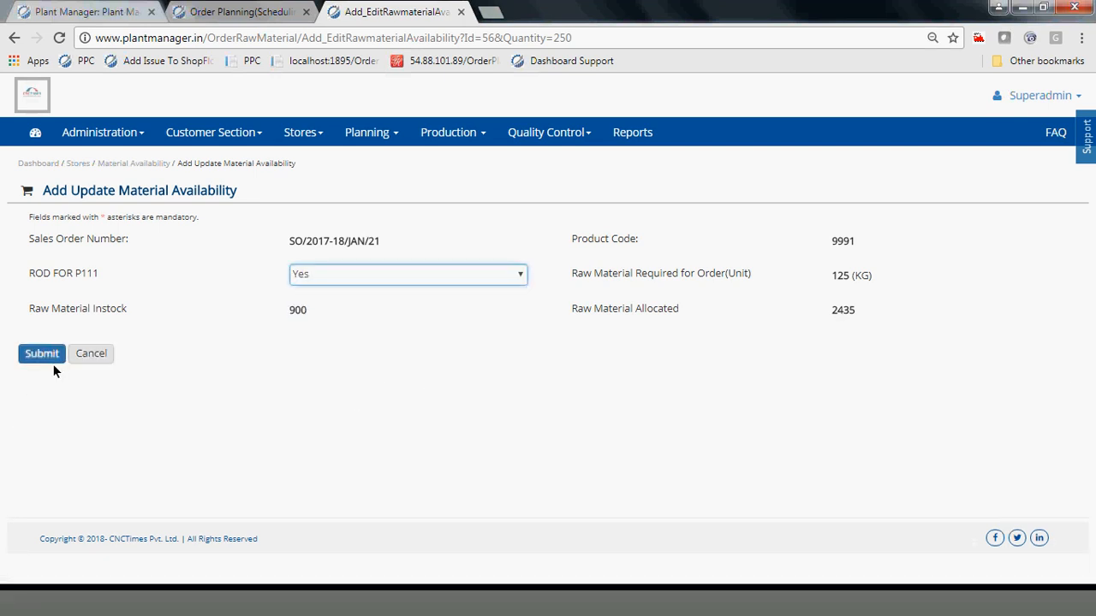
click(38, 353)
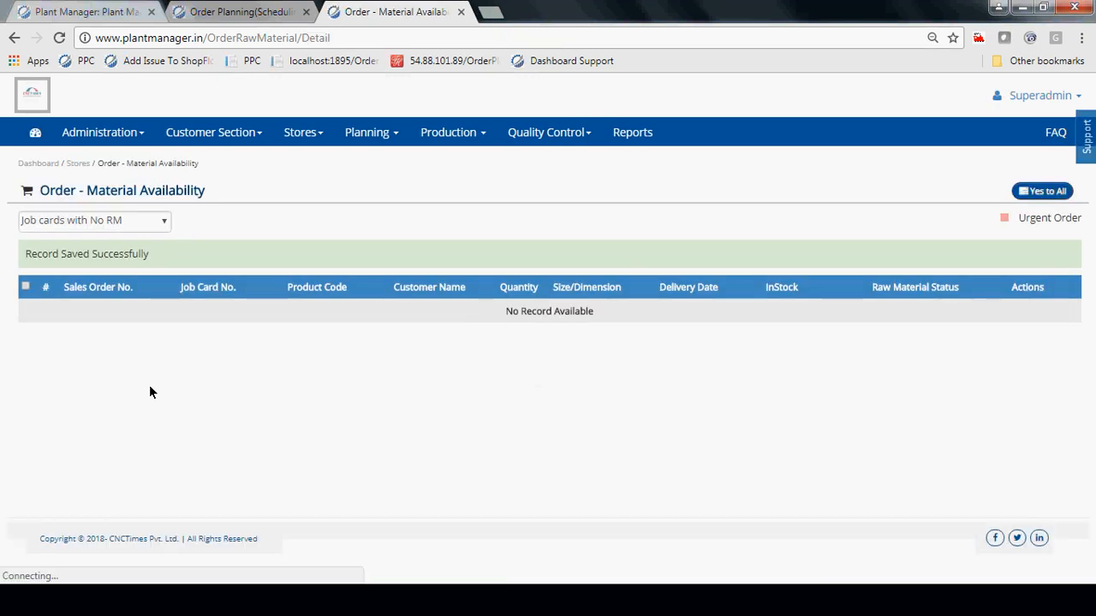
Step: Plan the pending order for product 9991 and confirm loading only active machines
click(368, 132)
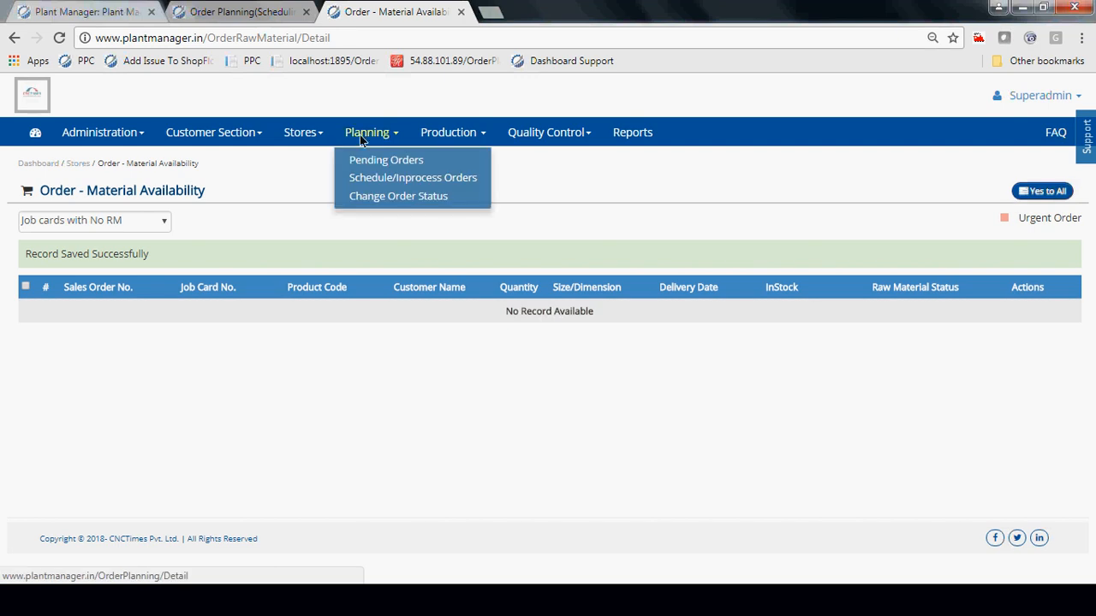
click(380, 163)
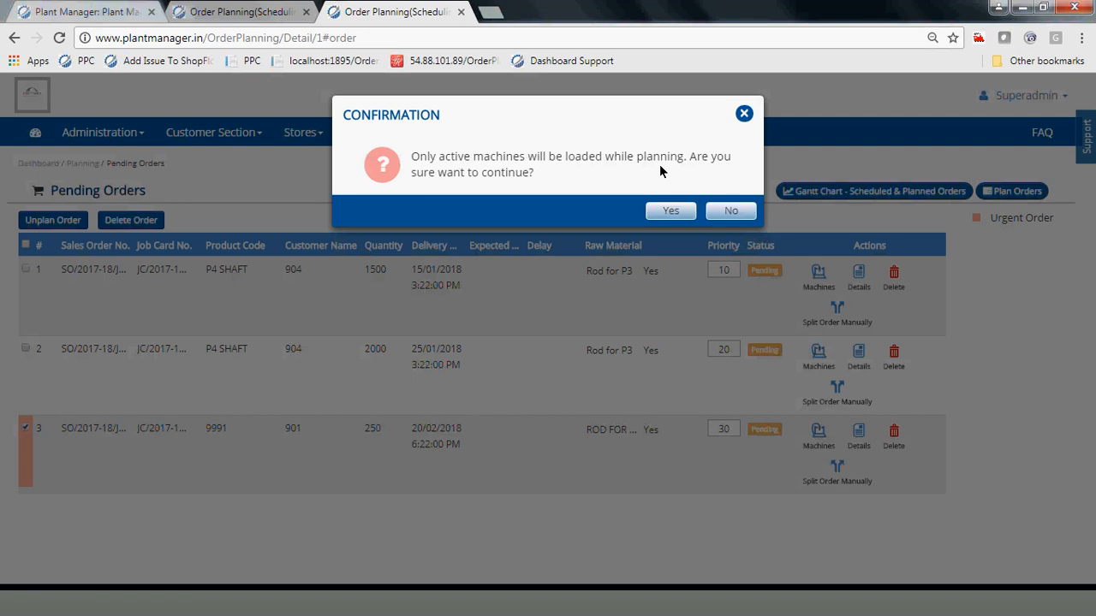
click(675, 215)
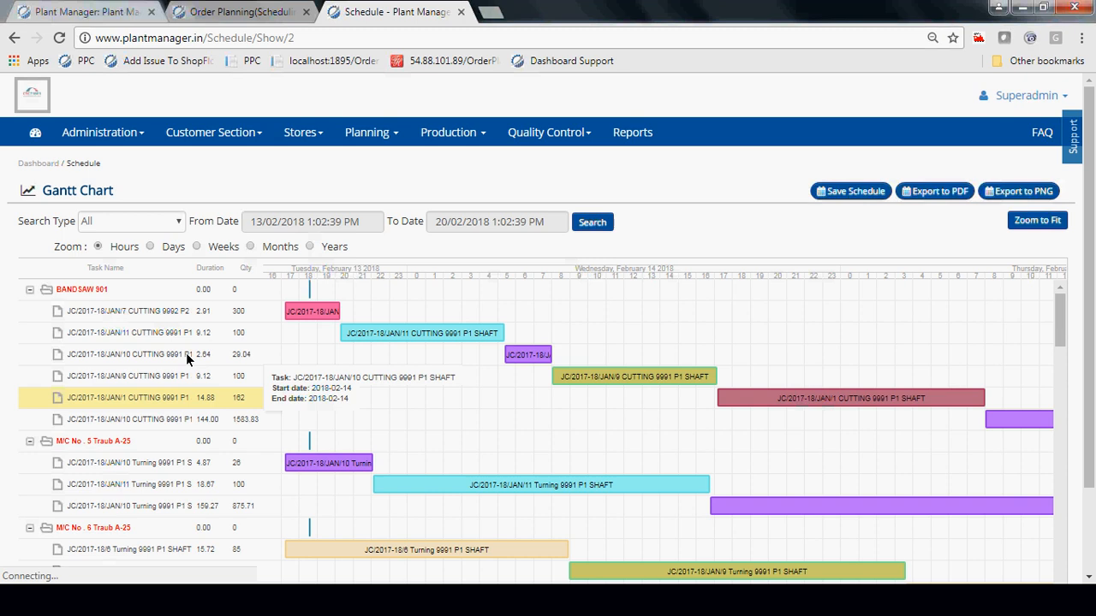
Step: Filter the Gantt chart by job card number to the February job card of the new product 9991 order
click(103, 225)
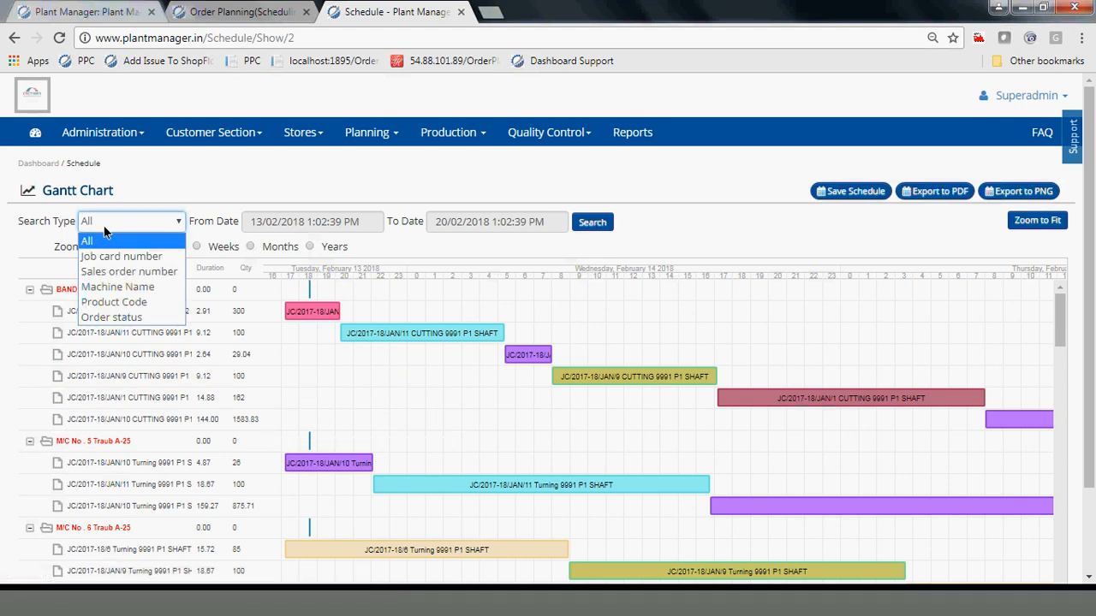
click(120, 257)
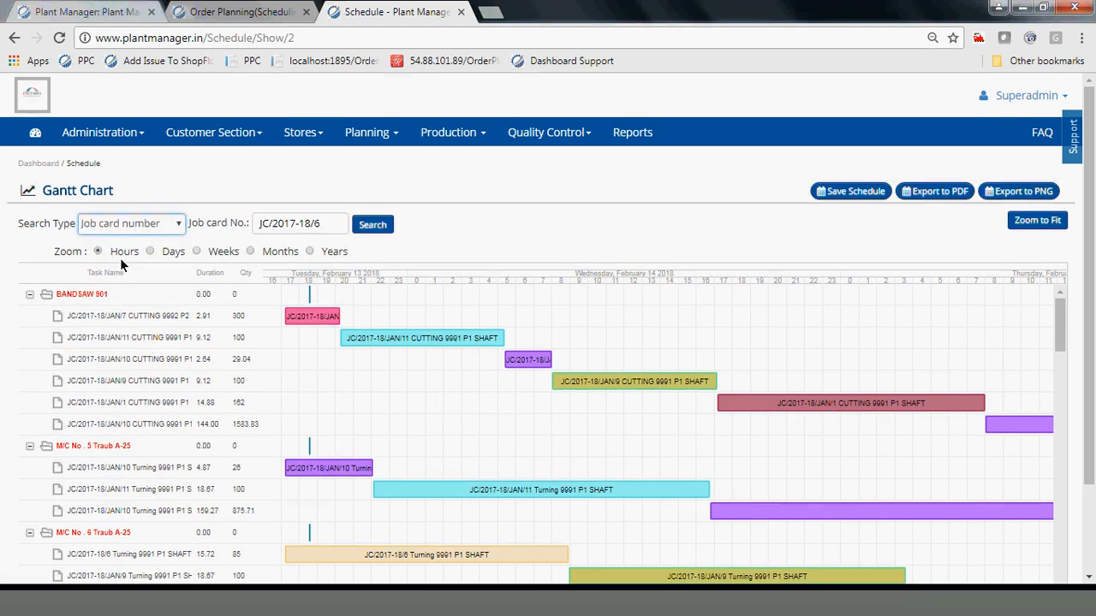
click(293, 229)
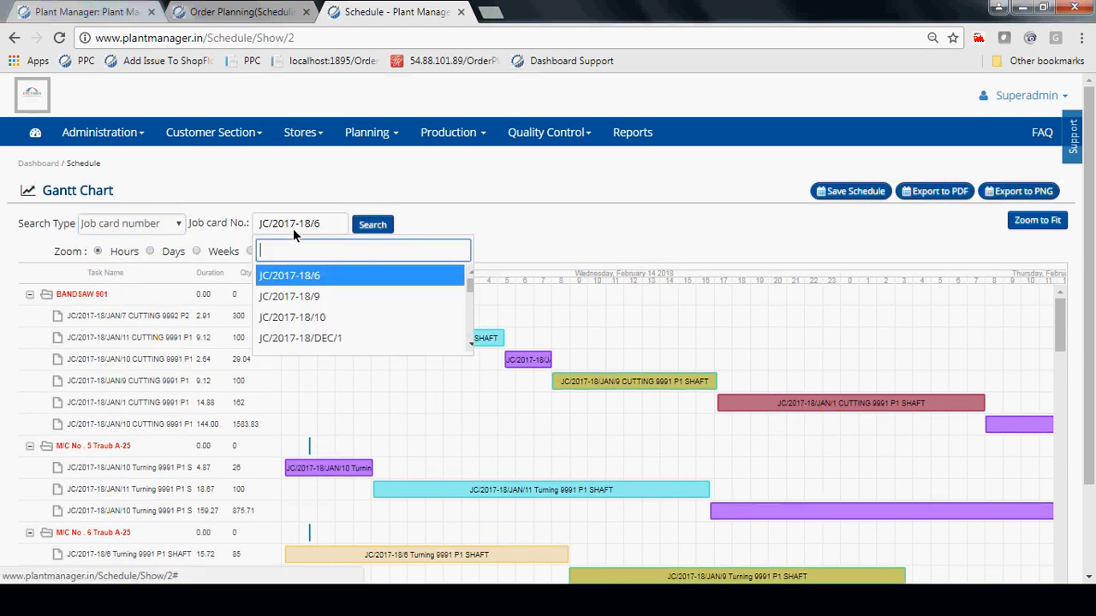
scroll(331, 309, down, 5)
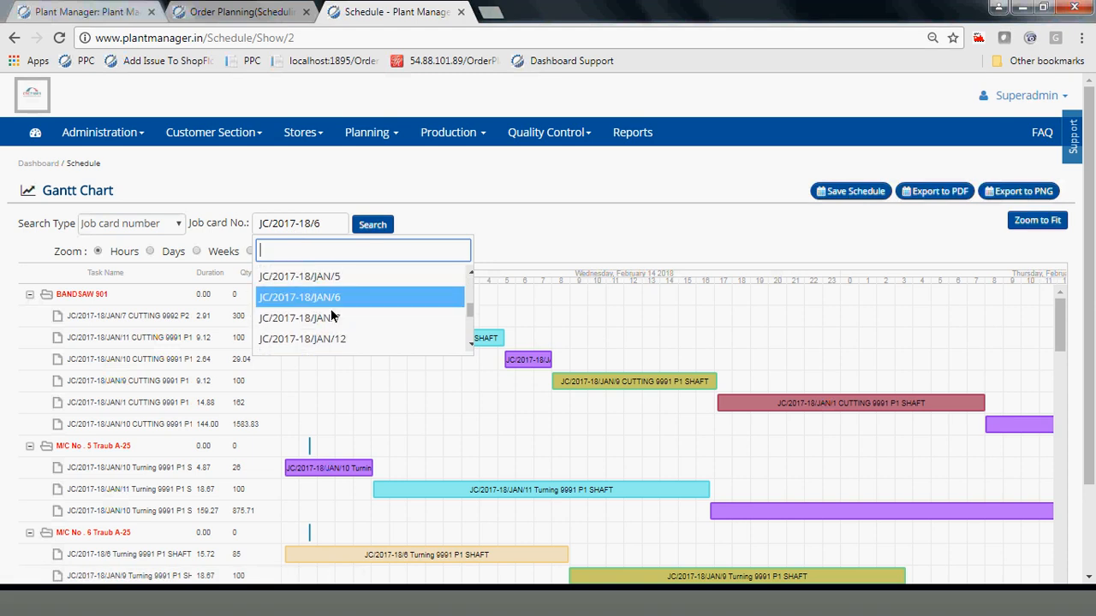
scroll(330, 316, down, 2)
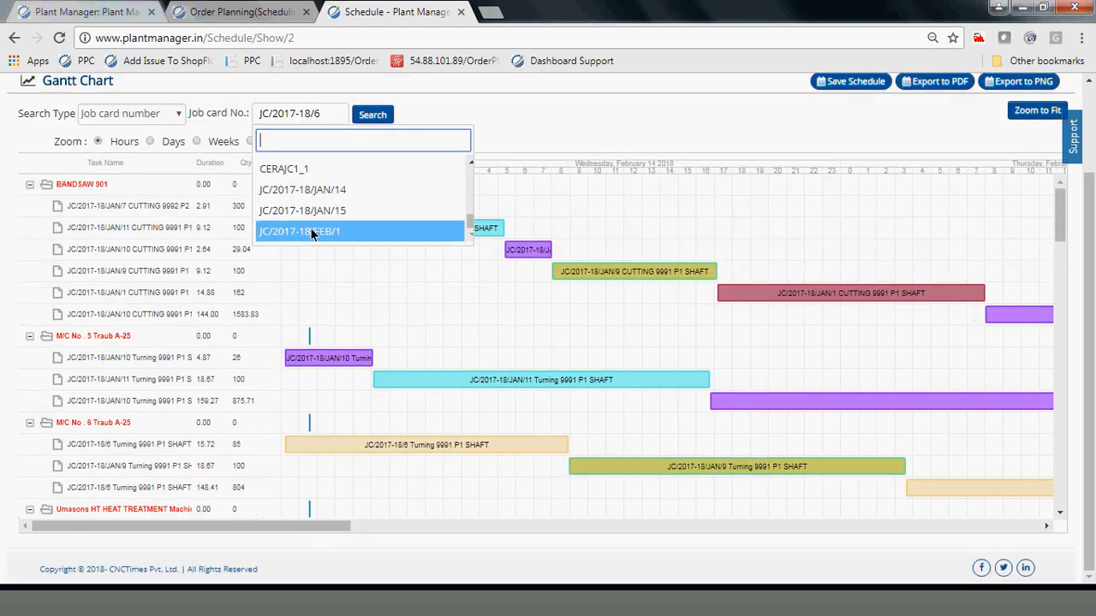
click(310, 229)
click(383, 115)
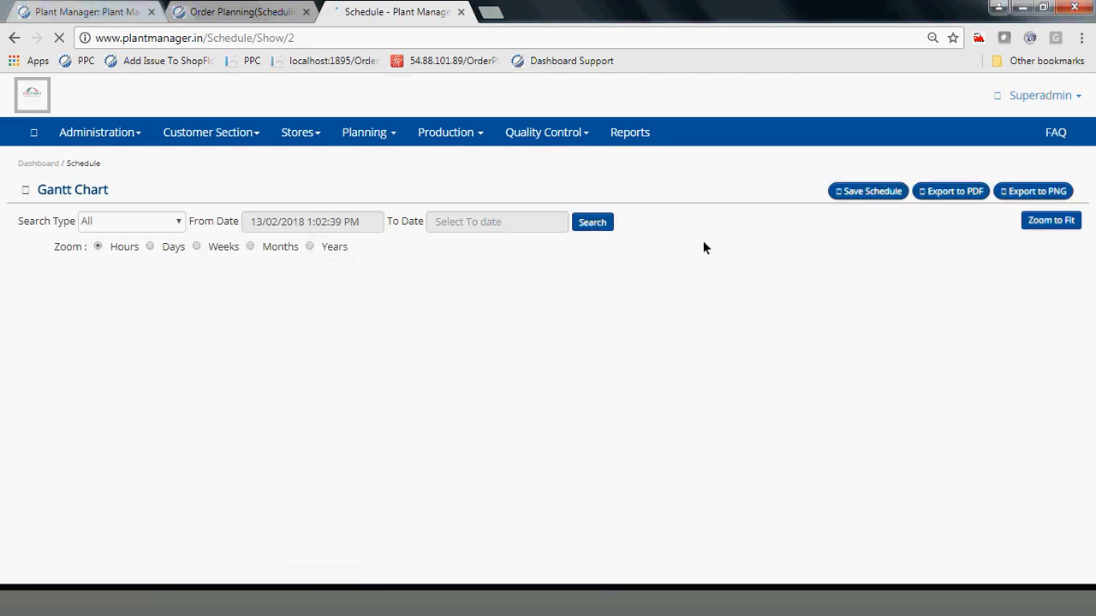
Step: Fit the whole Gantt chart in view and examine the dates of the job card's tasks from cutting to hardness testing
click(1038, 221)
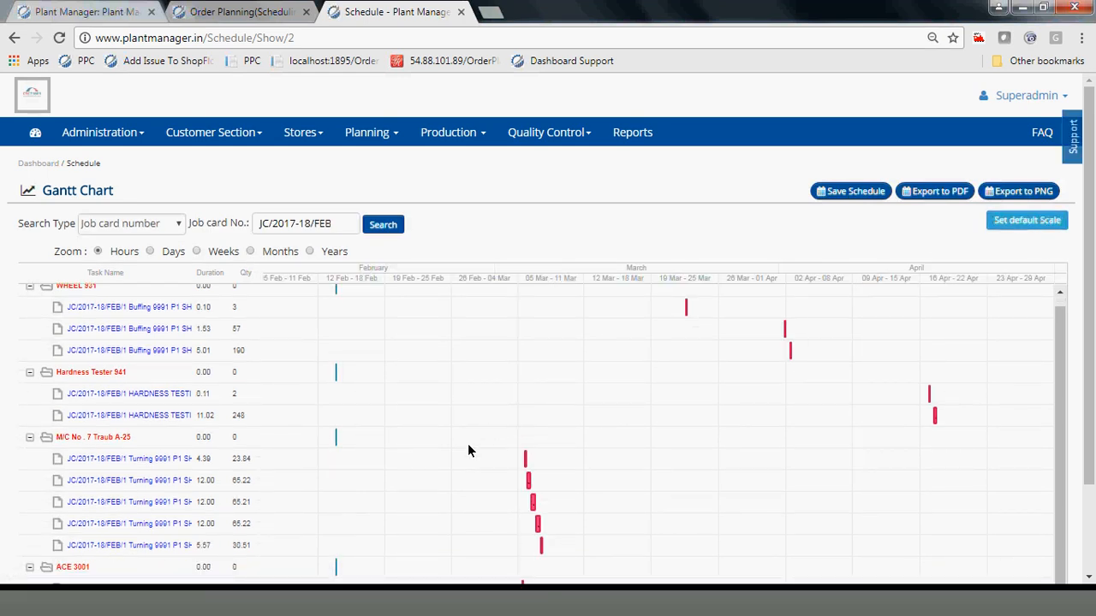
scroll(415, 462, down, 5)
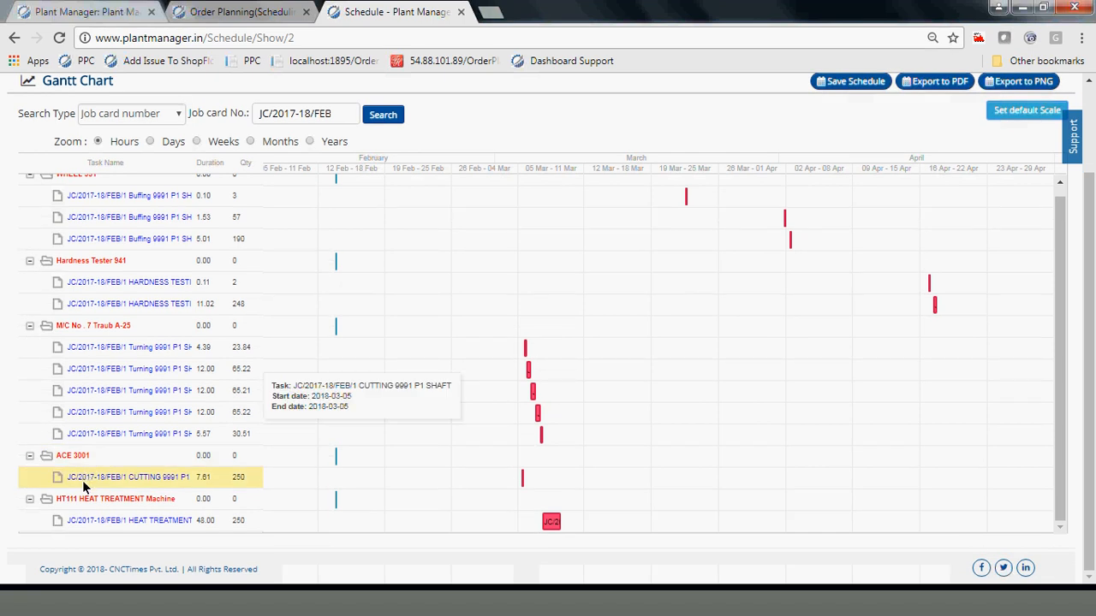
mouse_move(522, 479)
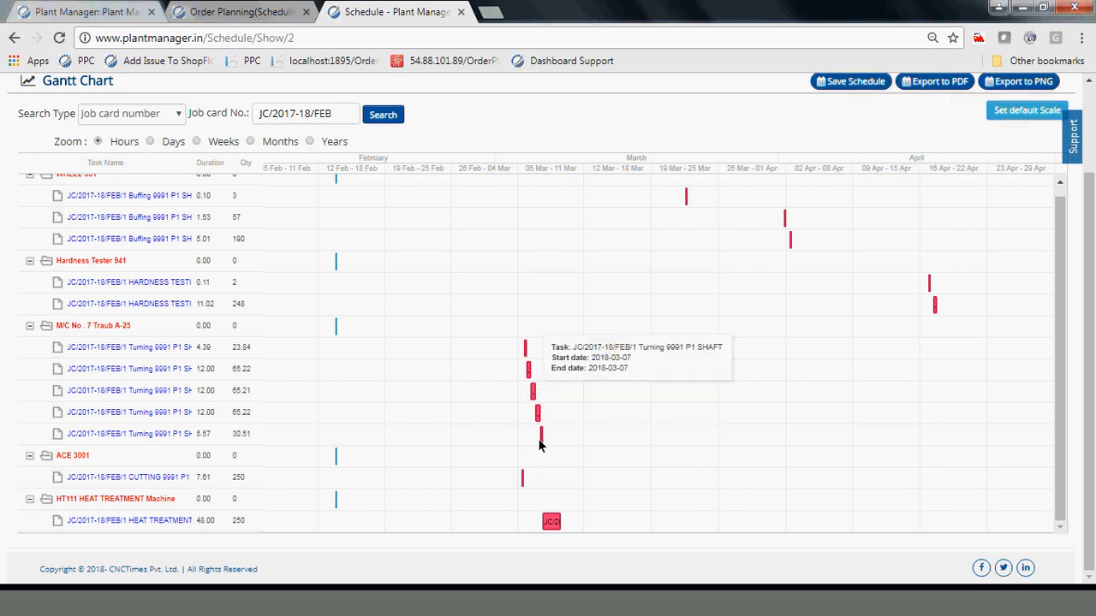
scroll(549, 527, up, 1)
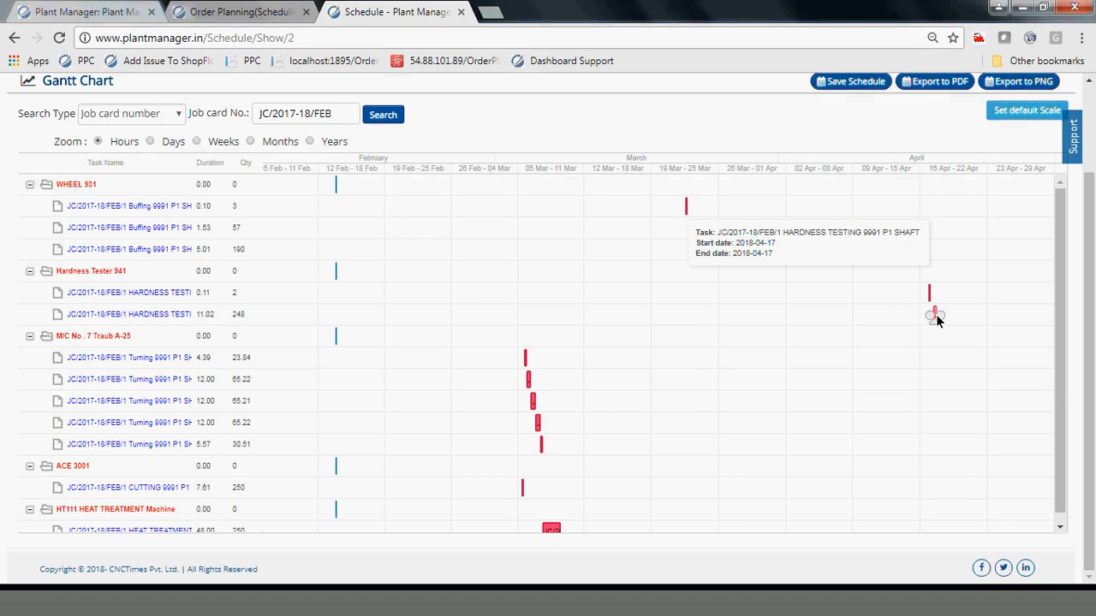
scroll(935, 317, up, 2)
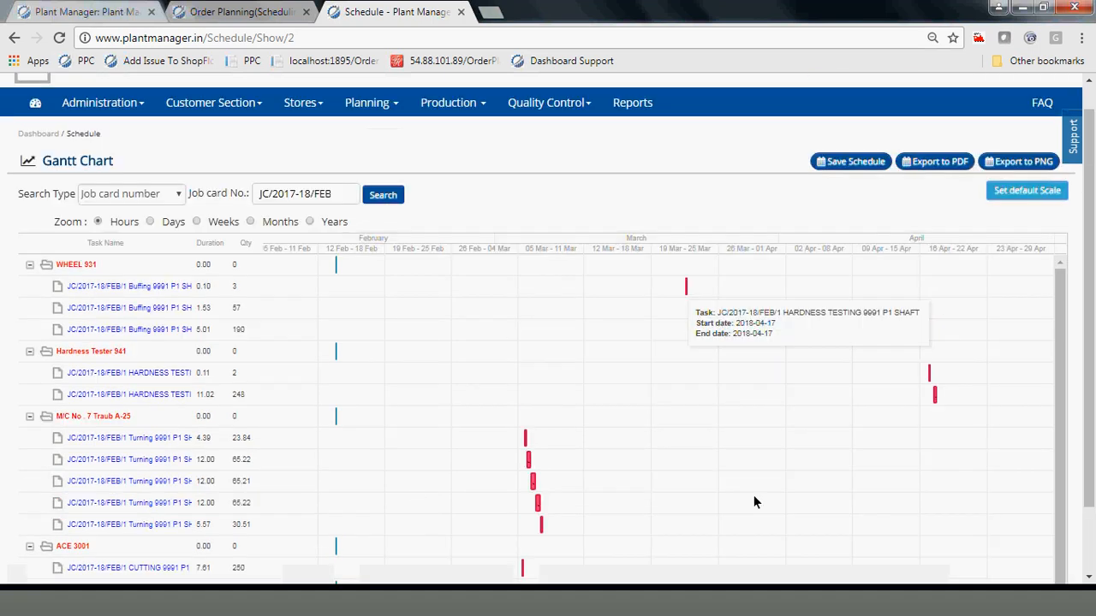
Step: Save the planned schedule and close the resulting message
click(845, 166)
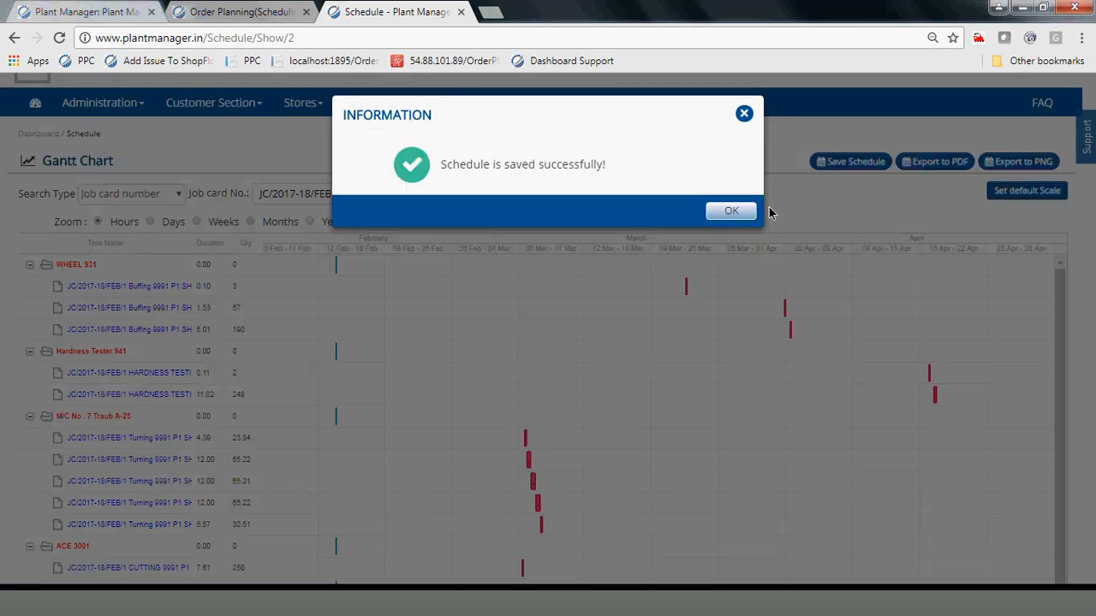
click(730, 212)
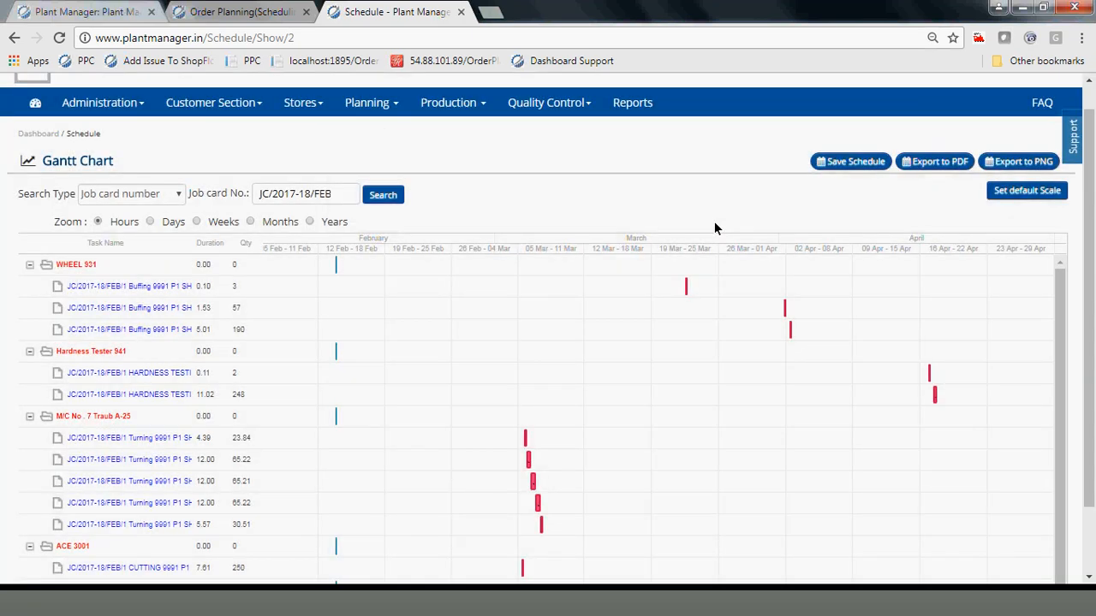
Step: Open the Schedule/Inprocess Orders list and look through it for the newly scheduled order
scroll(386, 180, up, 1)
mouse_move(372, 151)
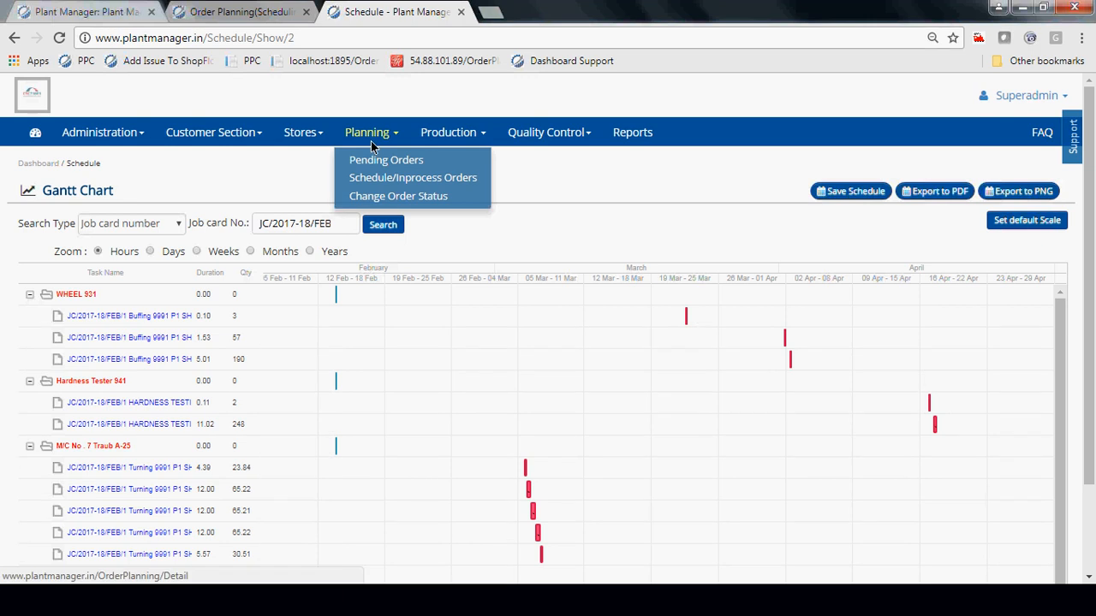
click(382, 174)
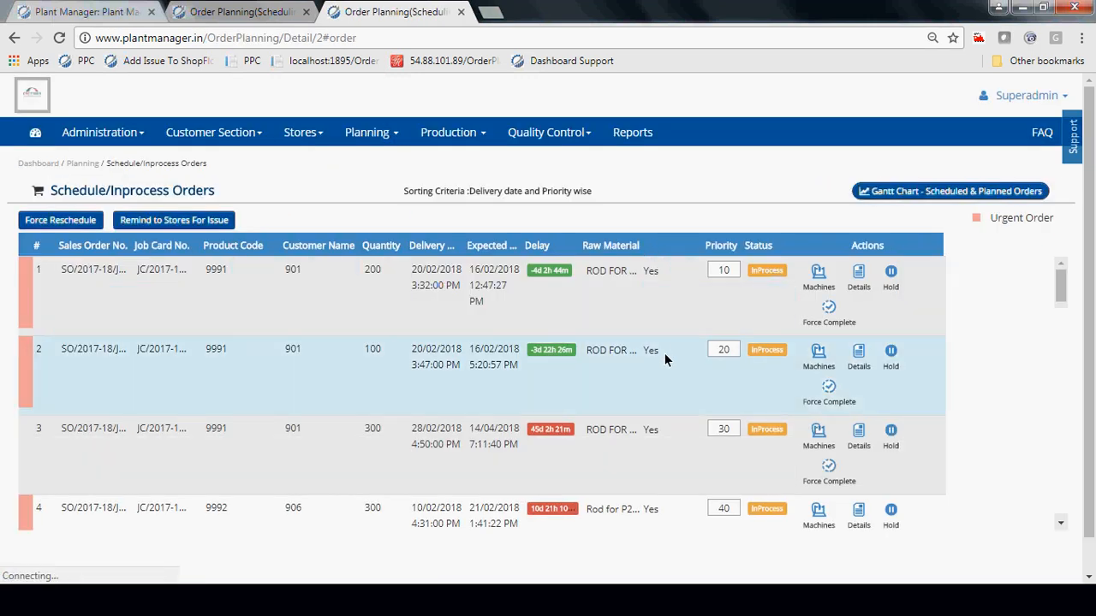
scroll(664, 352, down, 10)
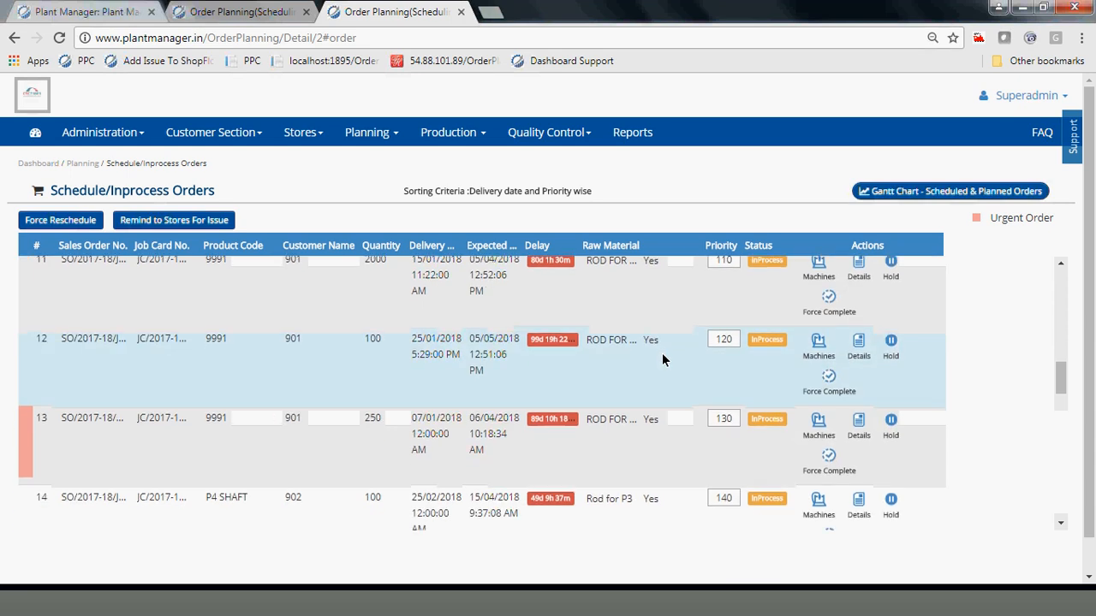
Step: Find the urgent 250-piece product 9991 order in the Schedule/Inprocess Orders list and check its expected date and status
scroll(660, 358, down, 15)
scroll(544, 404, down, 2)
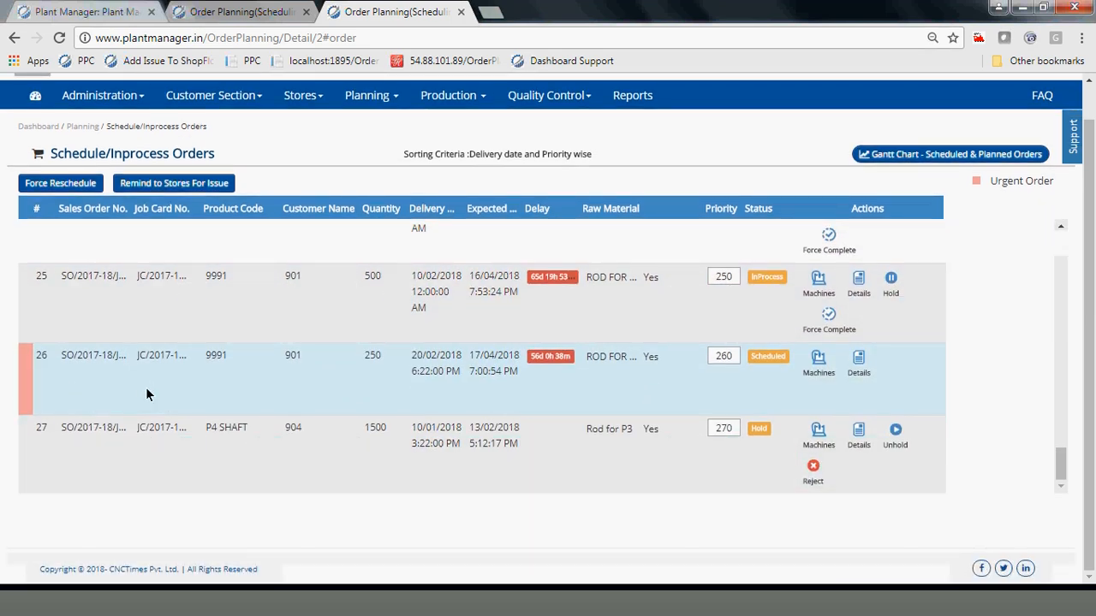
triple_click(471, 363)
click(517, 395)
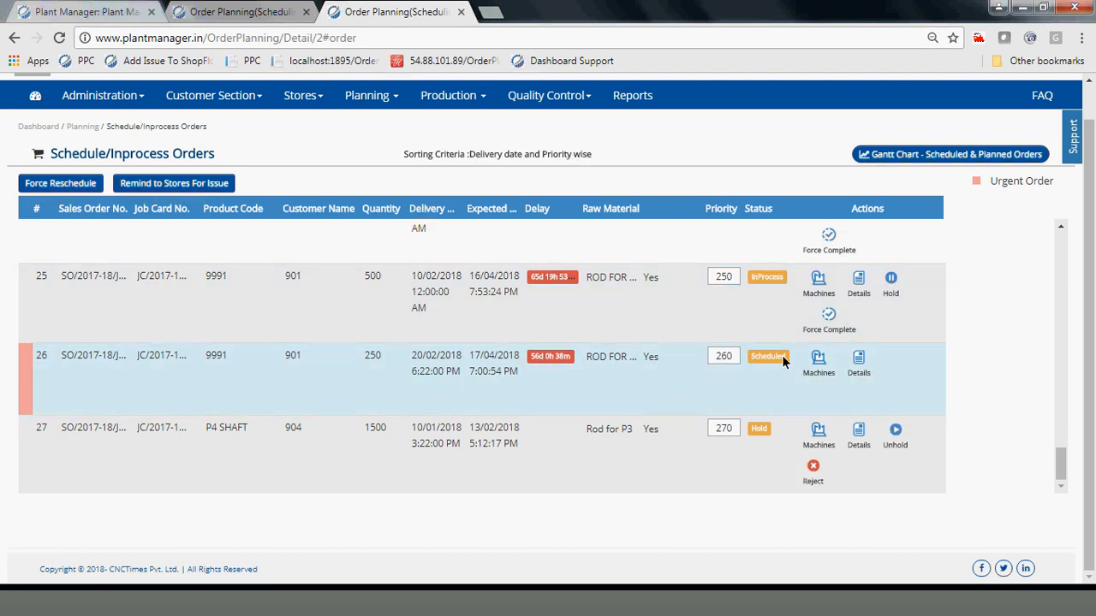
Step: Change the order status of the 250-piece order's February job card to InProcess and close the resulting message
click(367, 96)
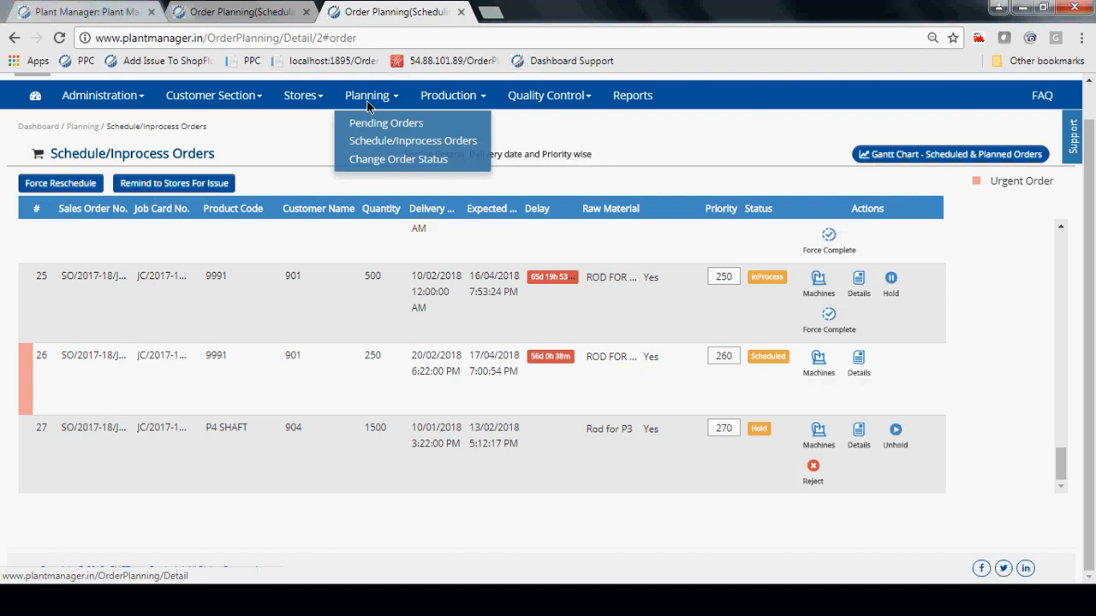
click(390, 161)
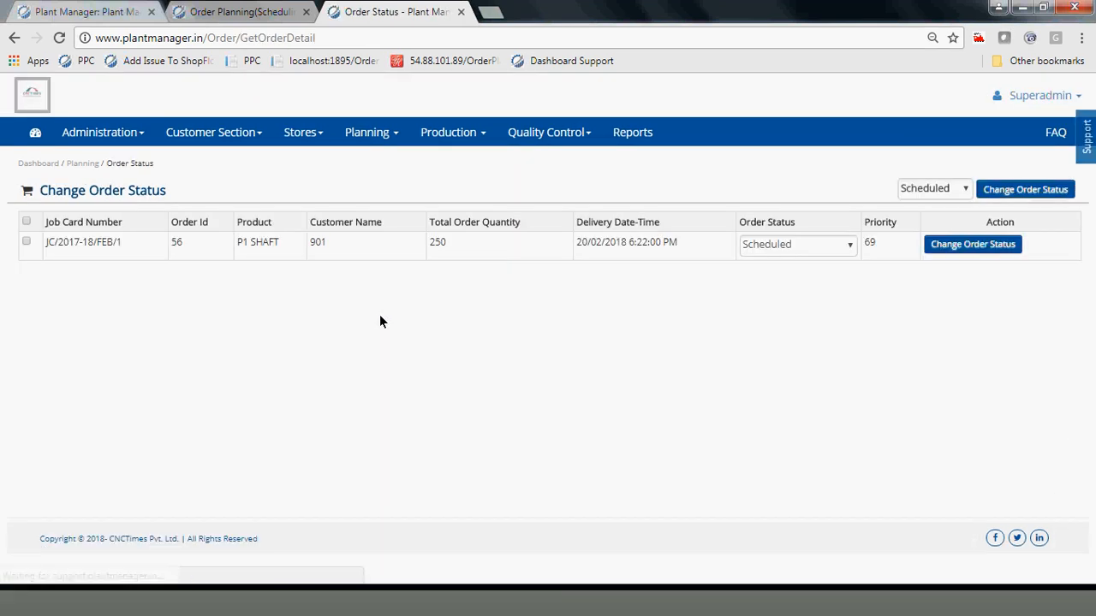
click(25, 243)
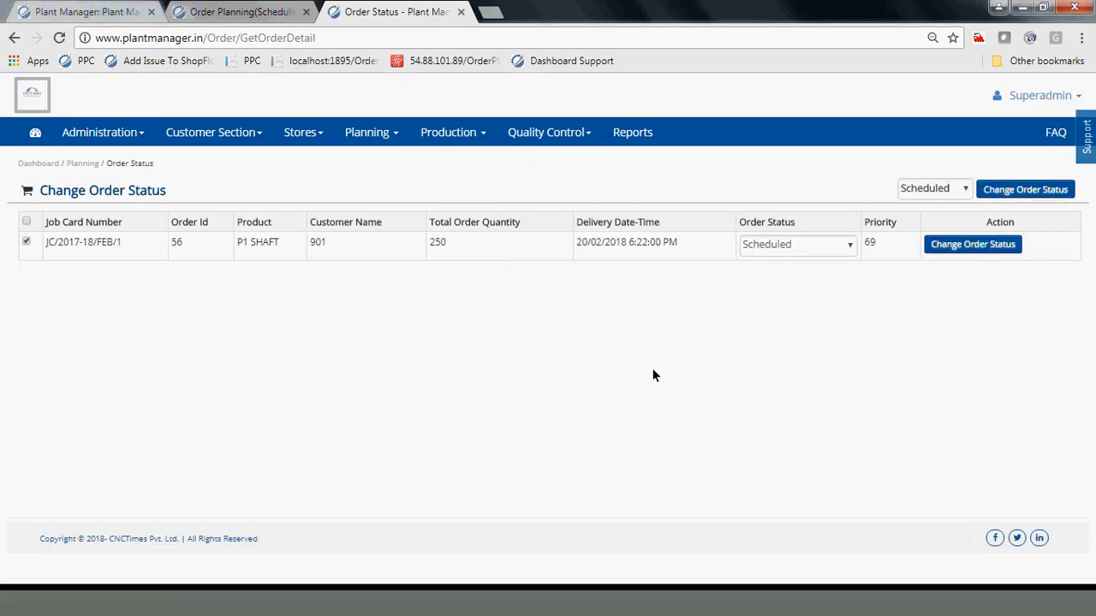
click(796, 246)
click(795, 285)
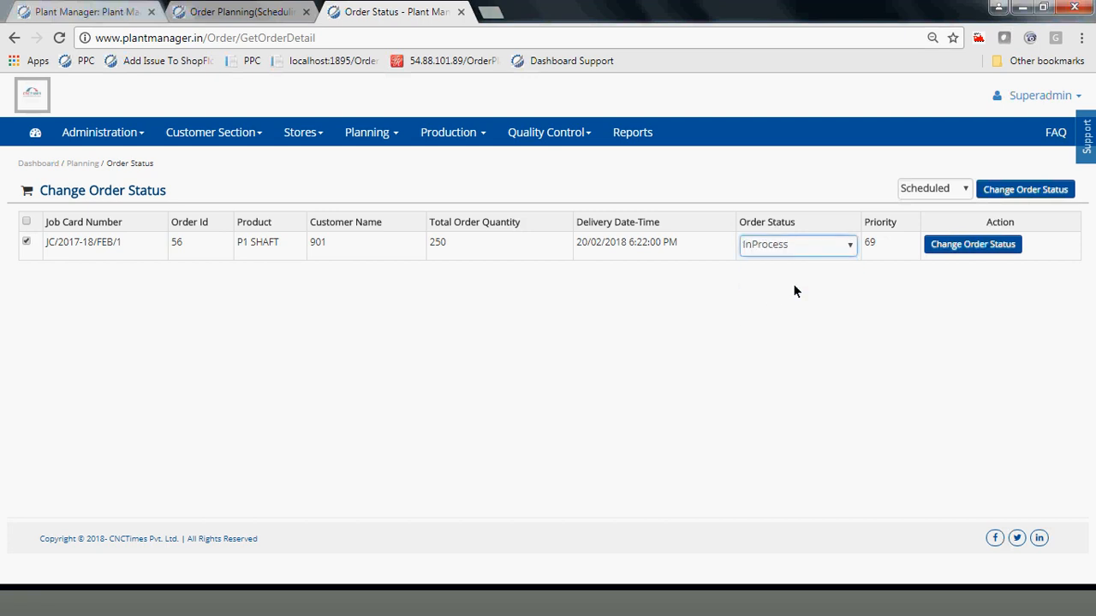
click(960, 243)
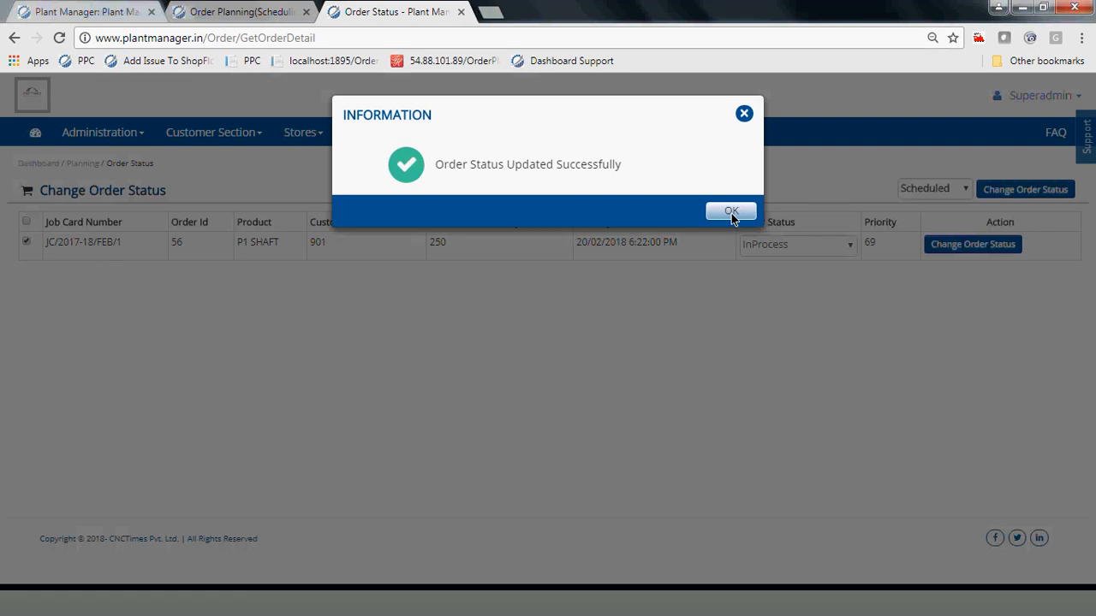
click(731, 212)
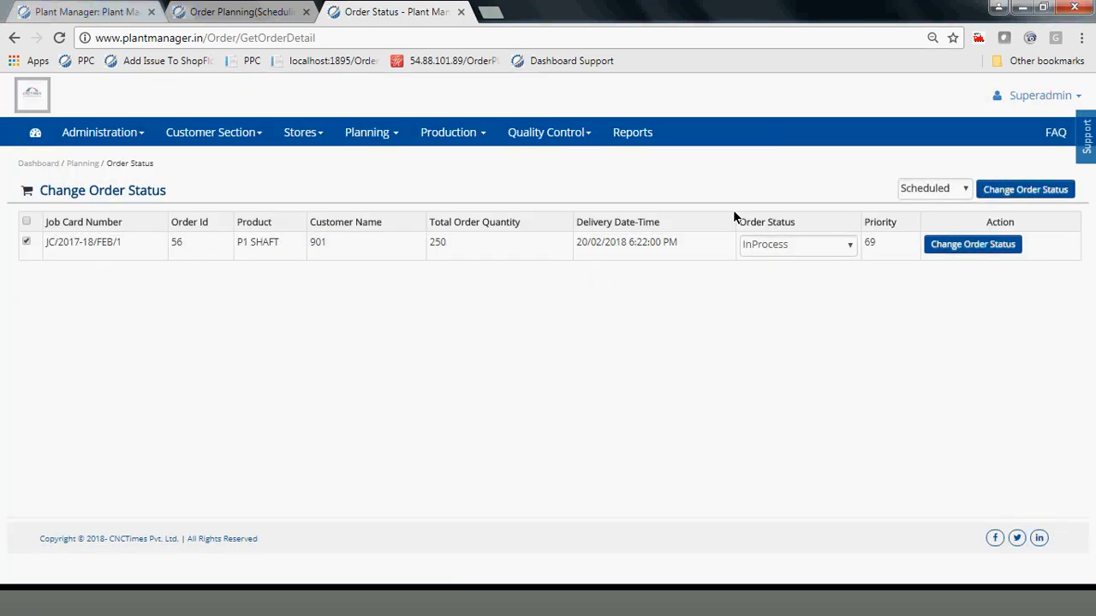
Step: Reopen the Schedule/Inprocess Orders list and check the updated status of the urgent 250-piece product 9991 order
click(372, 133)
click(388, 185)
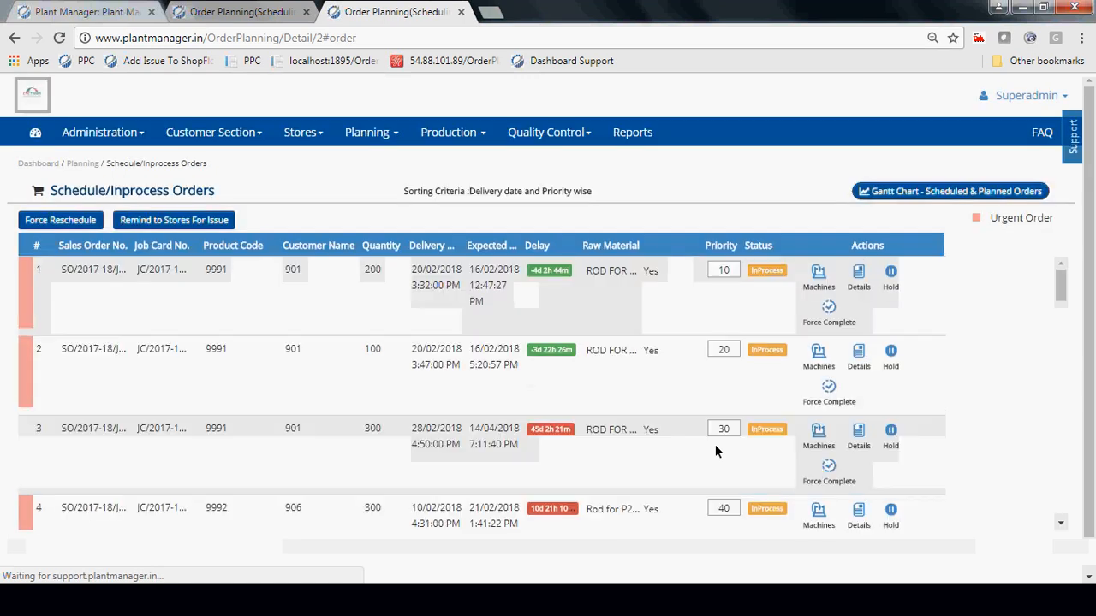
scroll(716, 446, down, 7)
scroll(708, 451, down, 15)
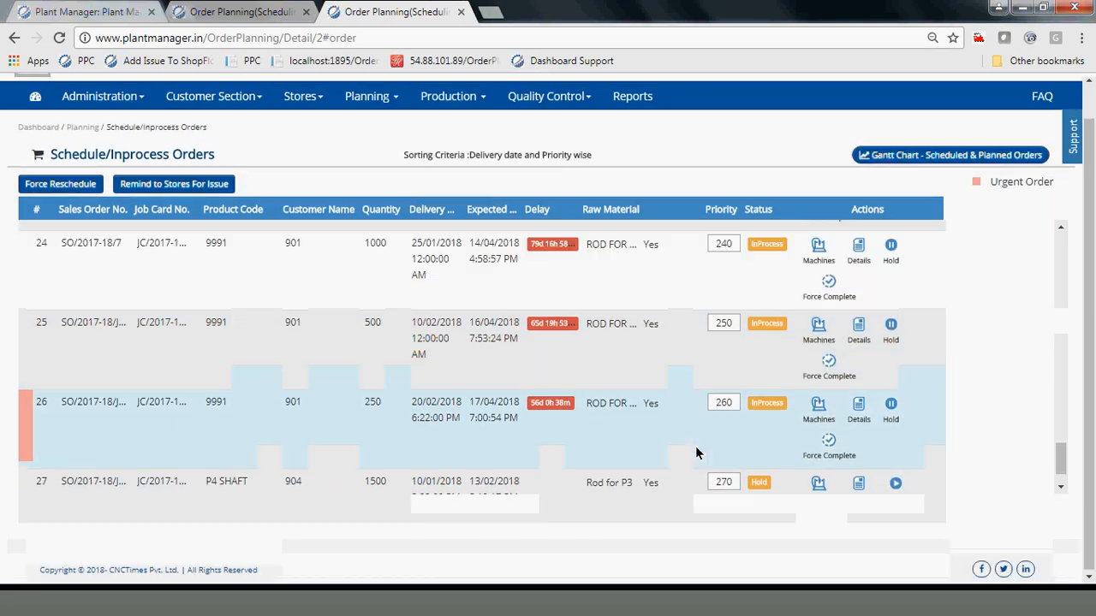
scroll(696, 448, down, 1)
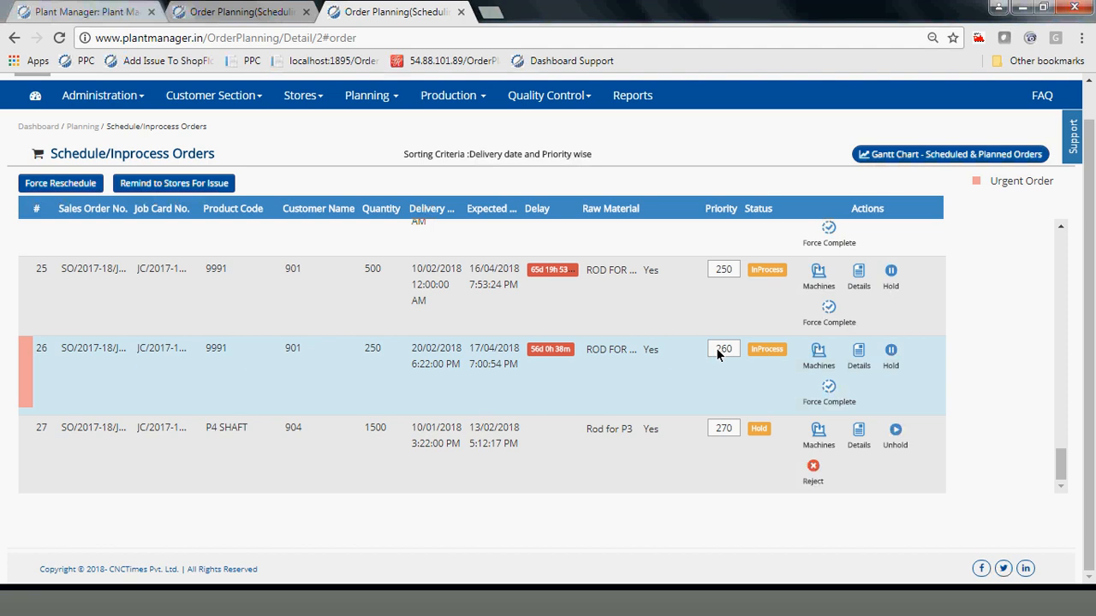
Step: Compare the priorities in the list and set the urgent 250-piece product 9991 order's priority to 9
scroll(657, 408, up, 15)
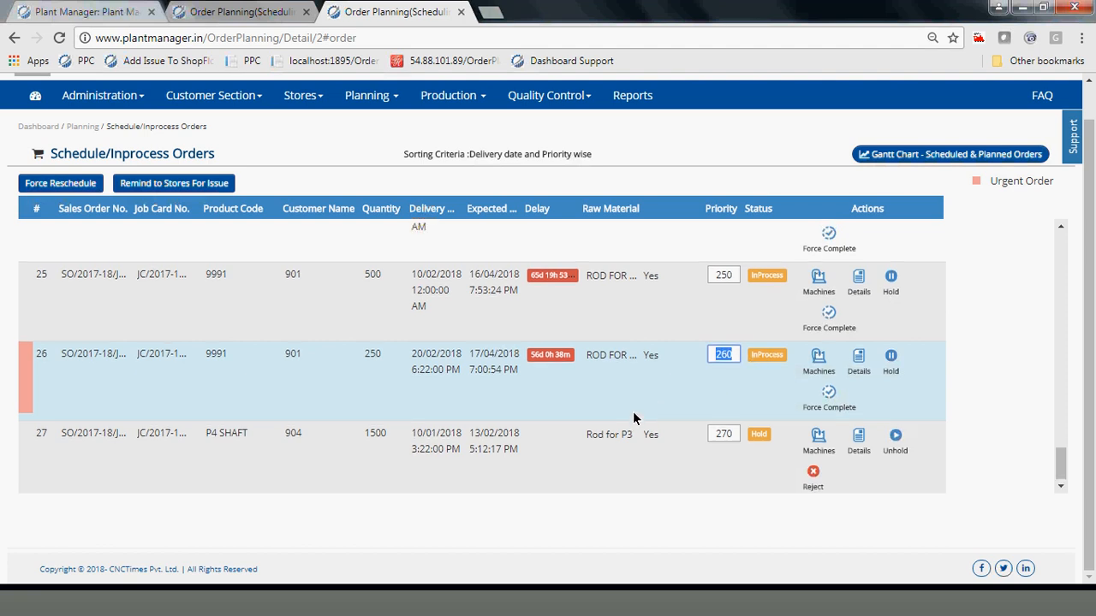
scroll(634, 421, up, 10)
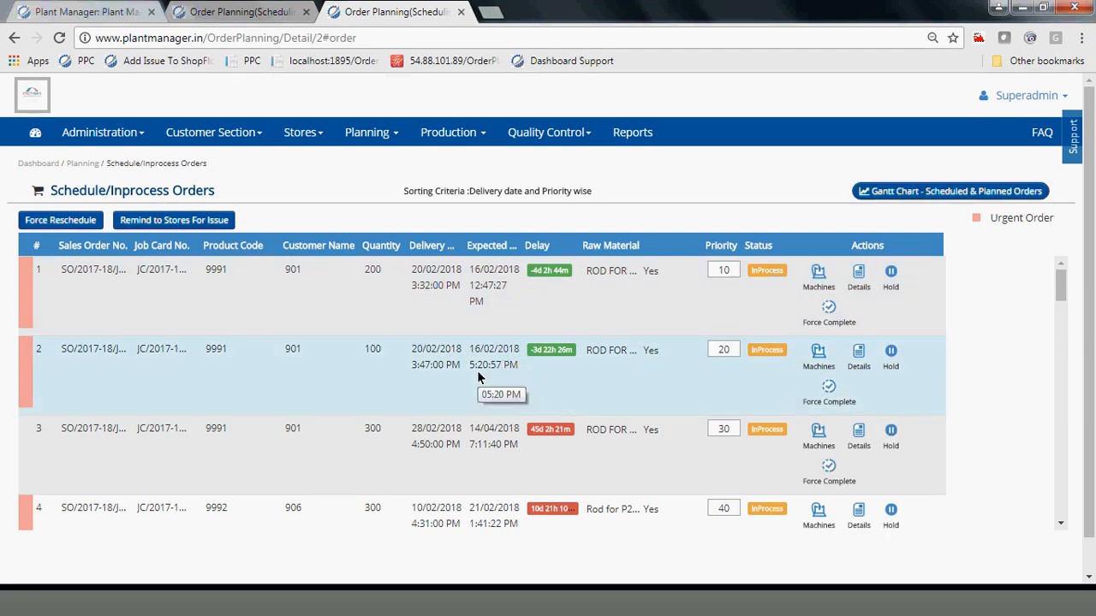
scroll(475, 384, down, 5)
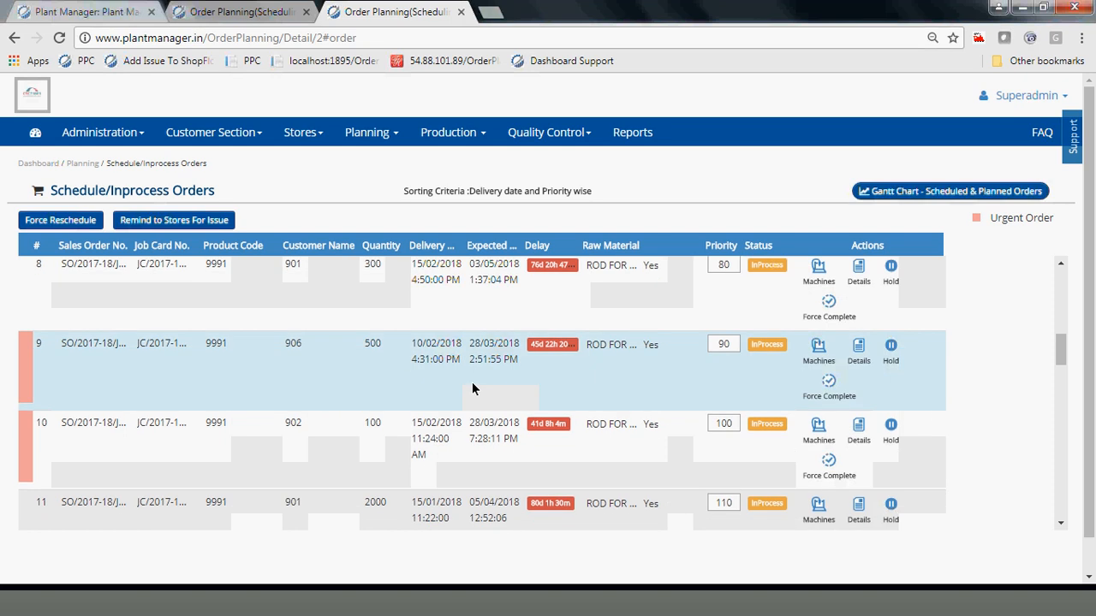
scroll(472, 388, down, 15)
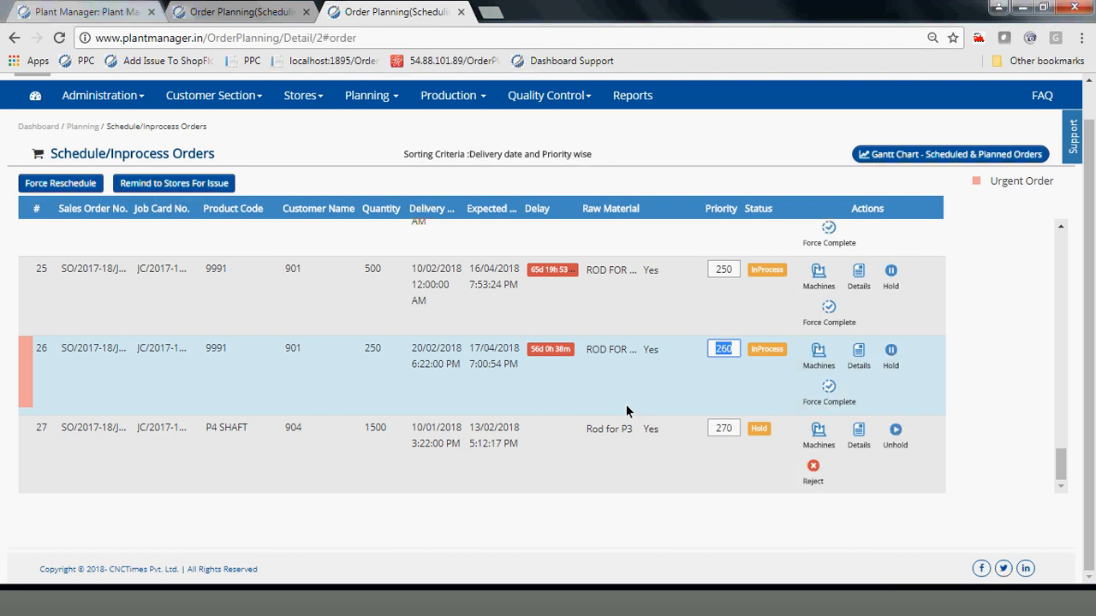
text(9)
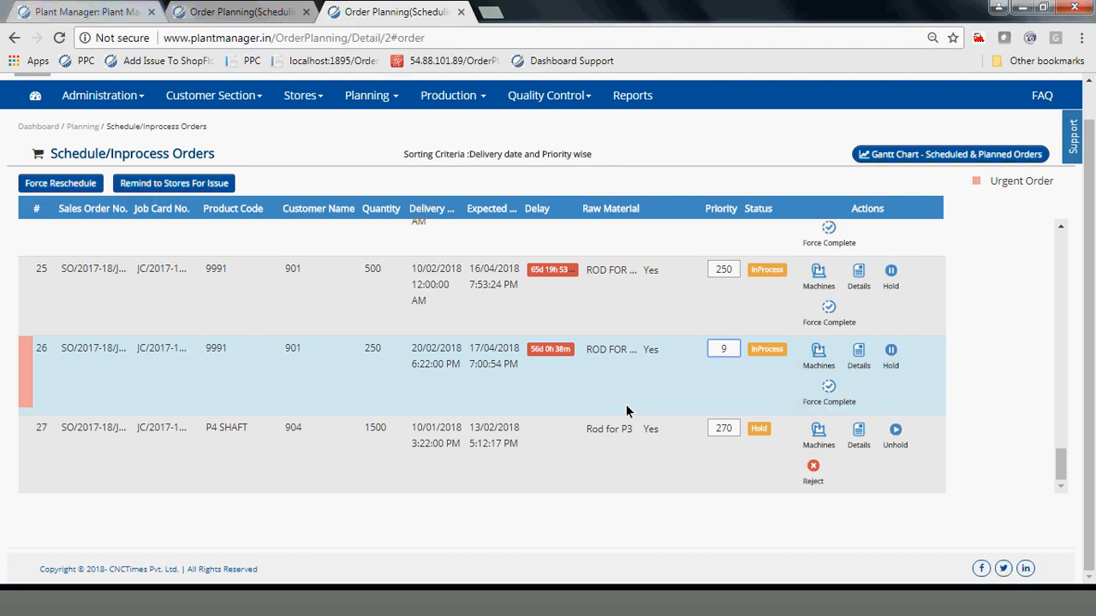
key(Return)
scroll(626, 411, up, 20)
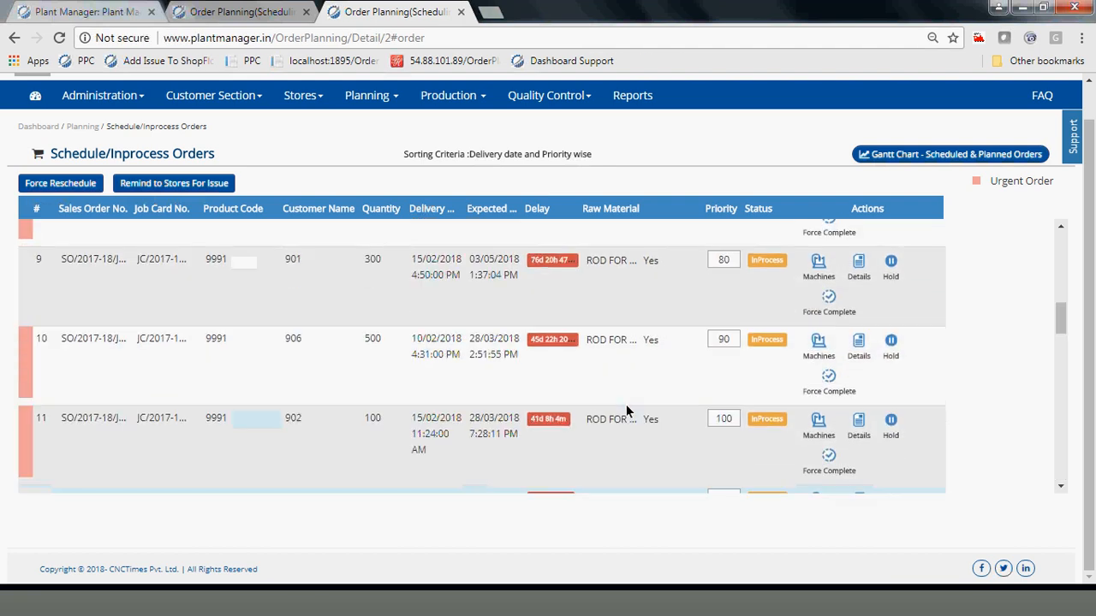
scroll(626, 404, up, 1)
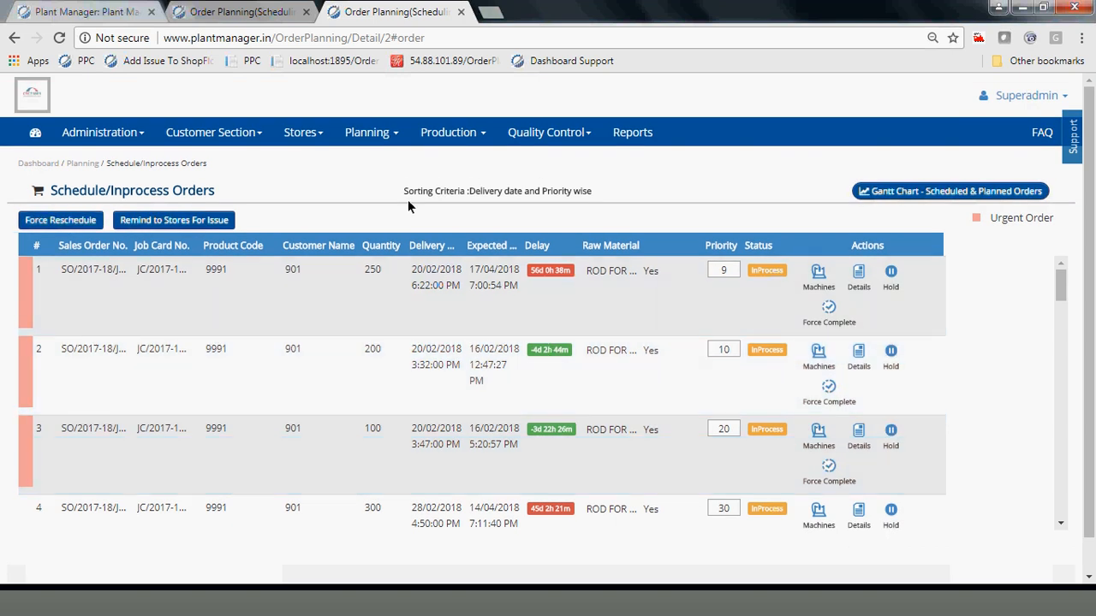
Step: Open the common reports in a new browser tab and view the Daily Schedule Report
middle_click(643, 135)
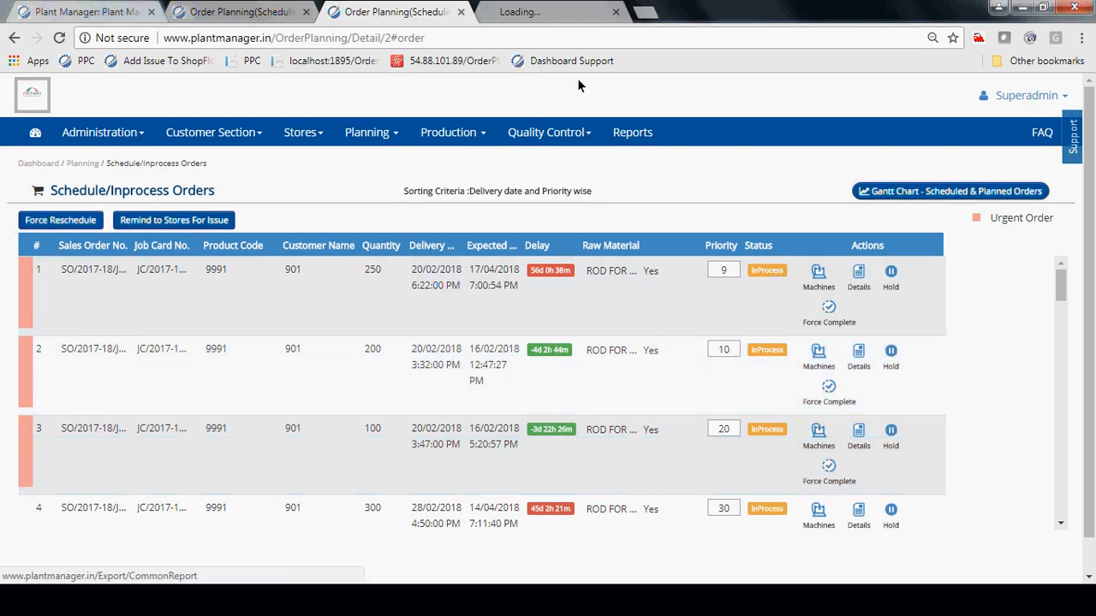
click(547, 12)
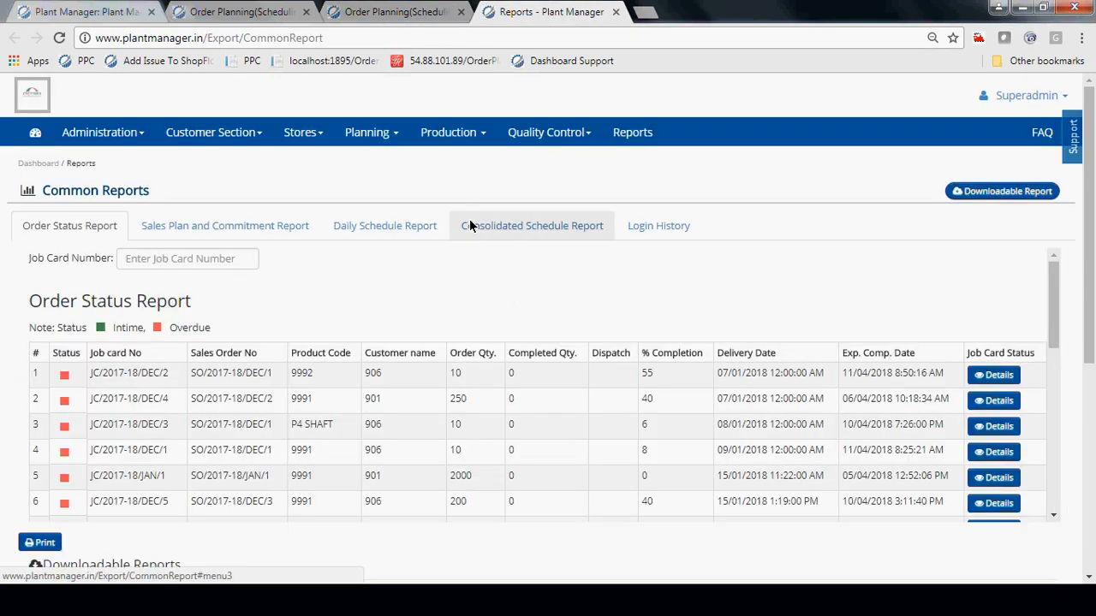
click(363, 226)
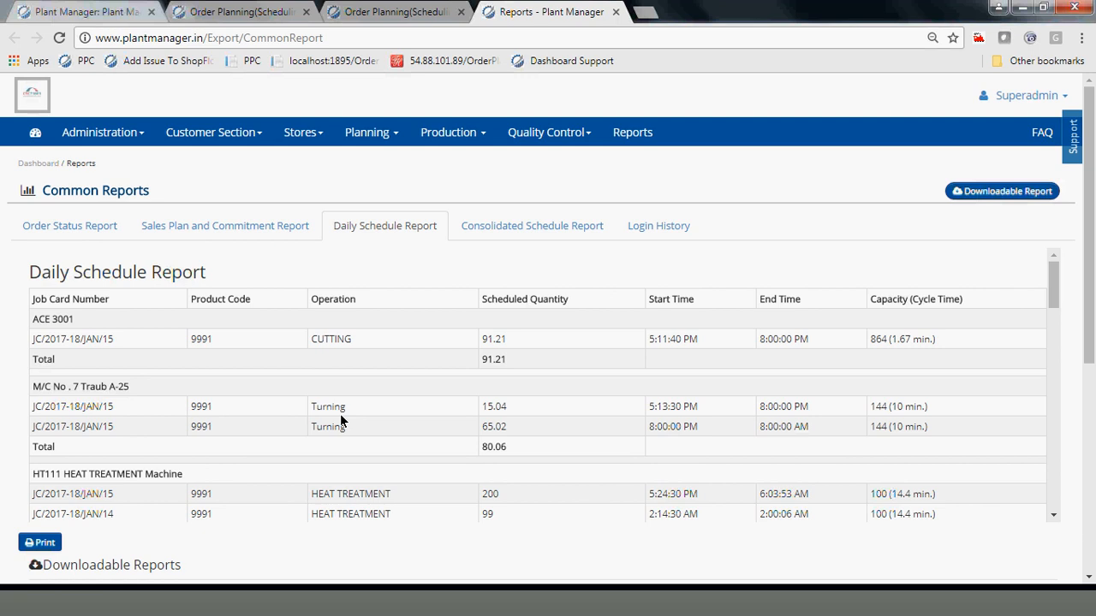
Step: Return to the Schedule/Inprocess Orders list, run a force reschedule with confirmation and close the resulting message
click(399, 12)
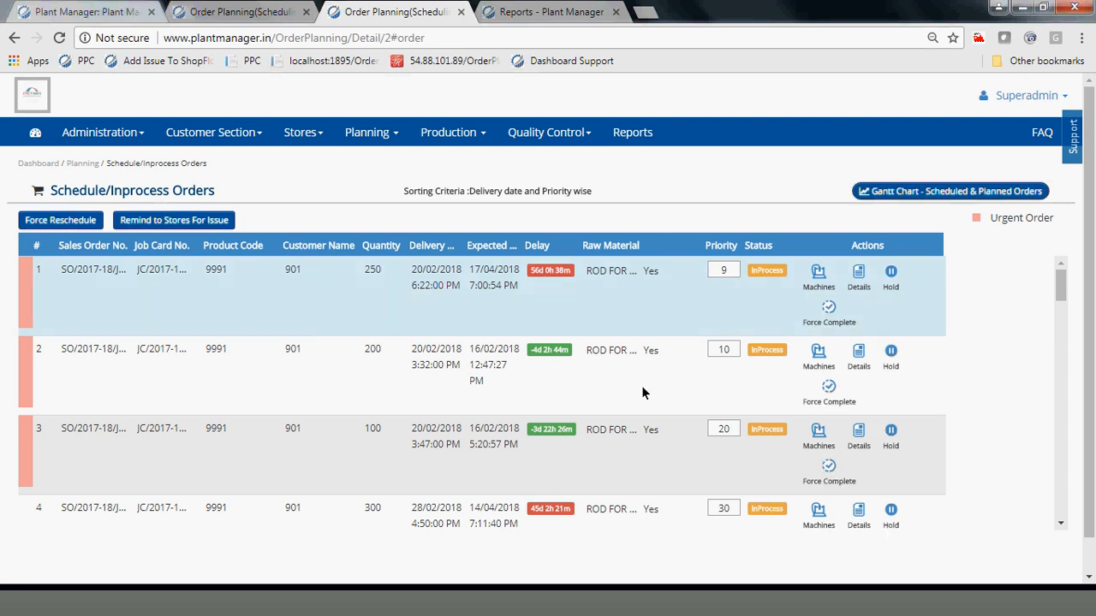
click(64, 222)
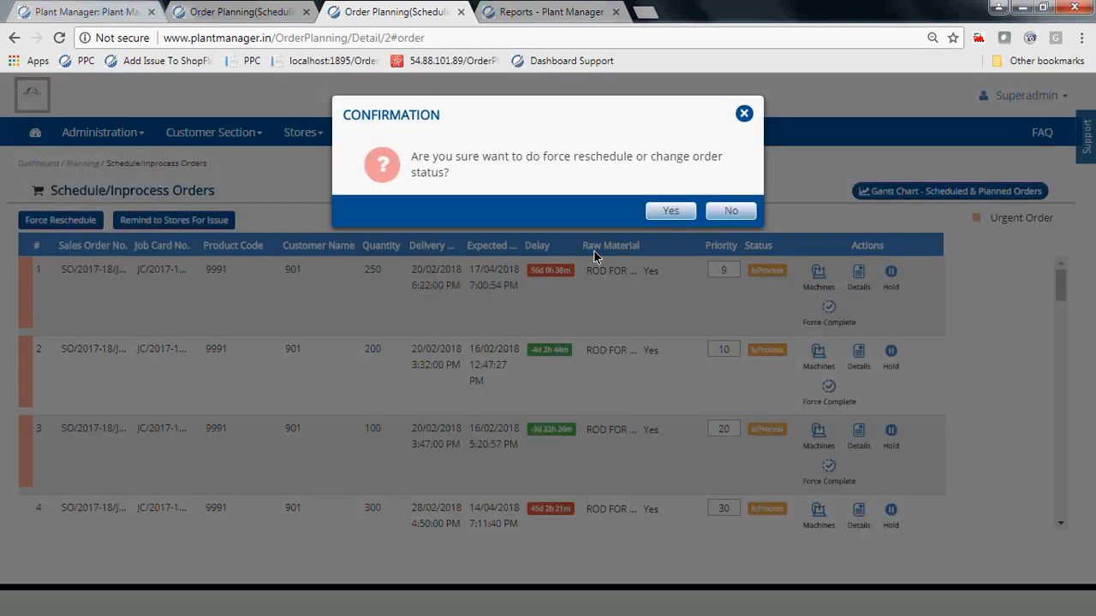
click(670, 210)
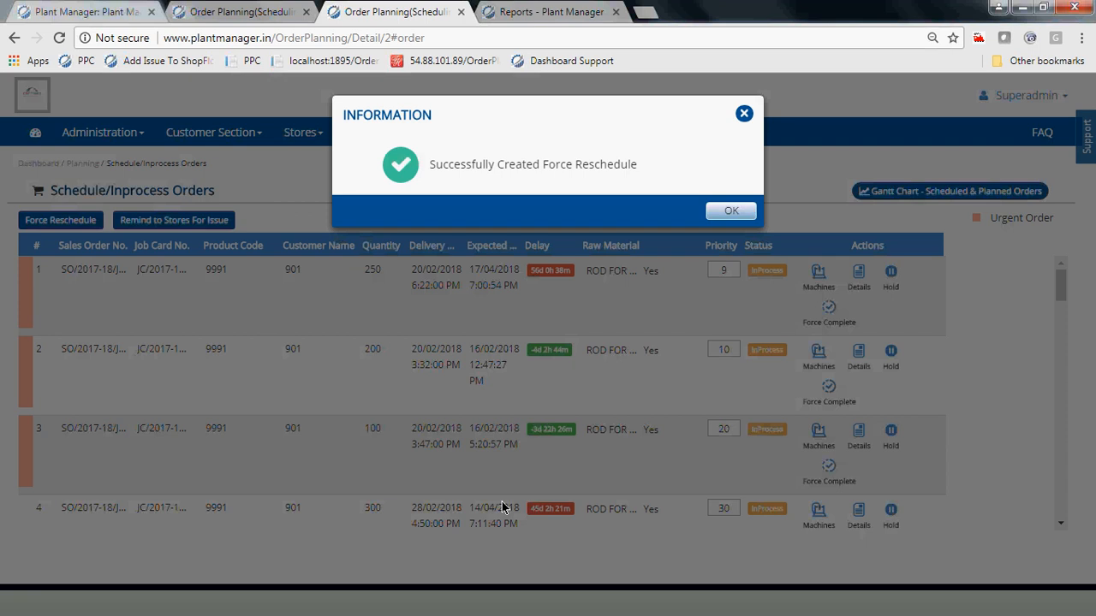
click(730, 213)
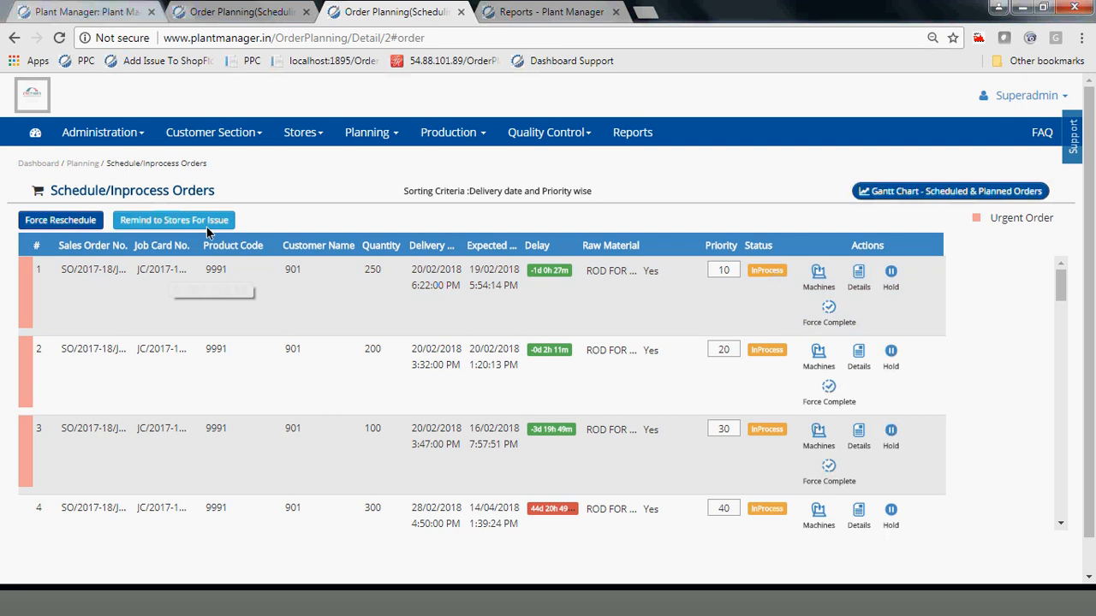
Step: Return to the common reports, reload the page and view the refreshed Daily Schedule Report
click(540, 13)
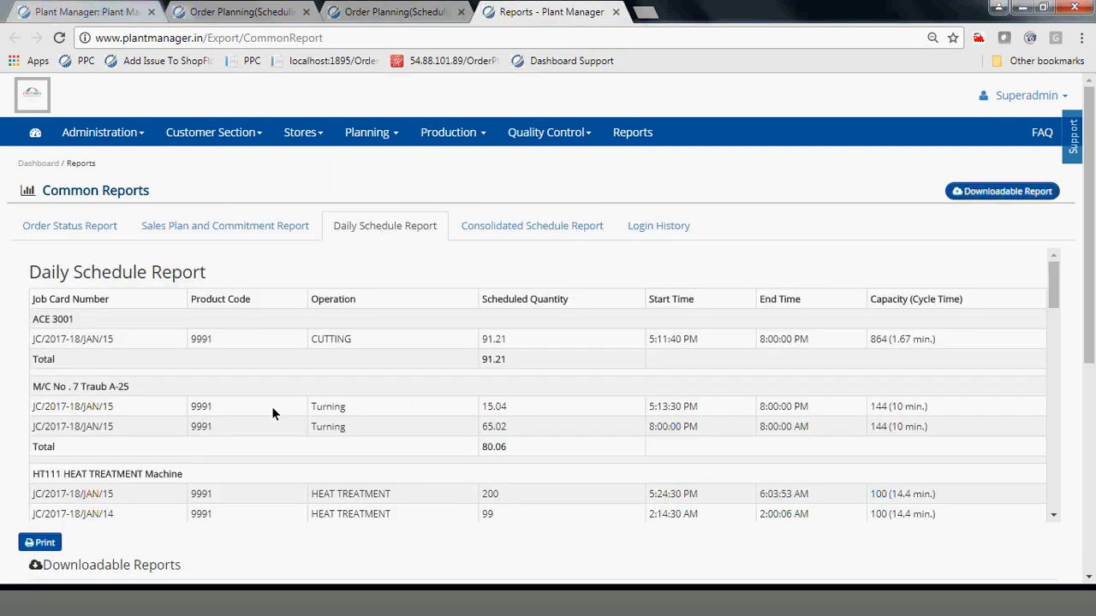
click(64, 40)
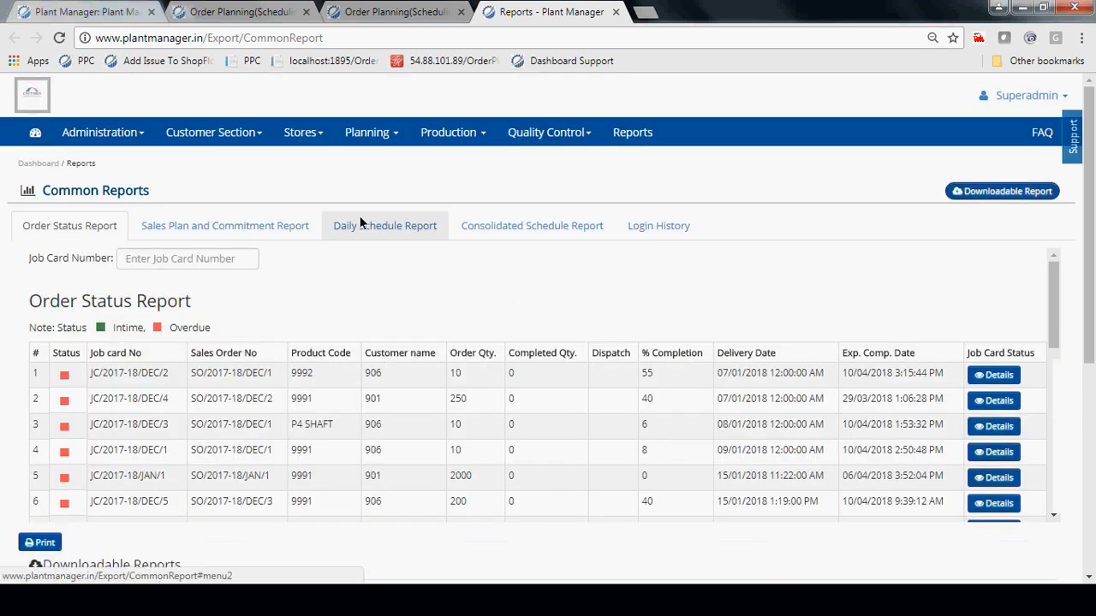
click(385, 227)
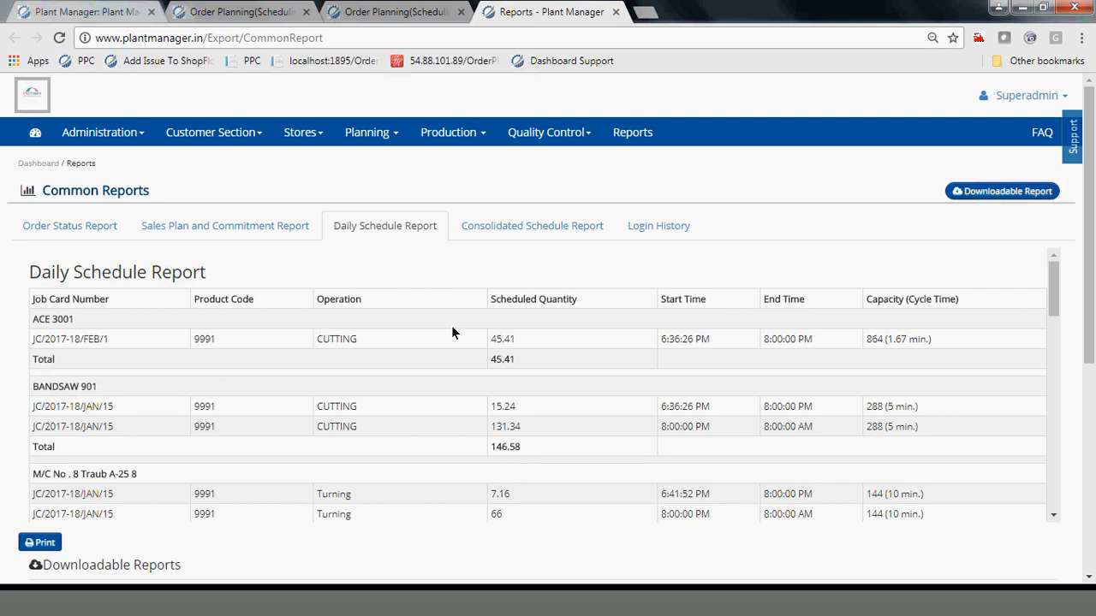
Step: Open Daily Production Input in a new browser tab and look through its list of machines
mouse_move(443, 142)
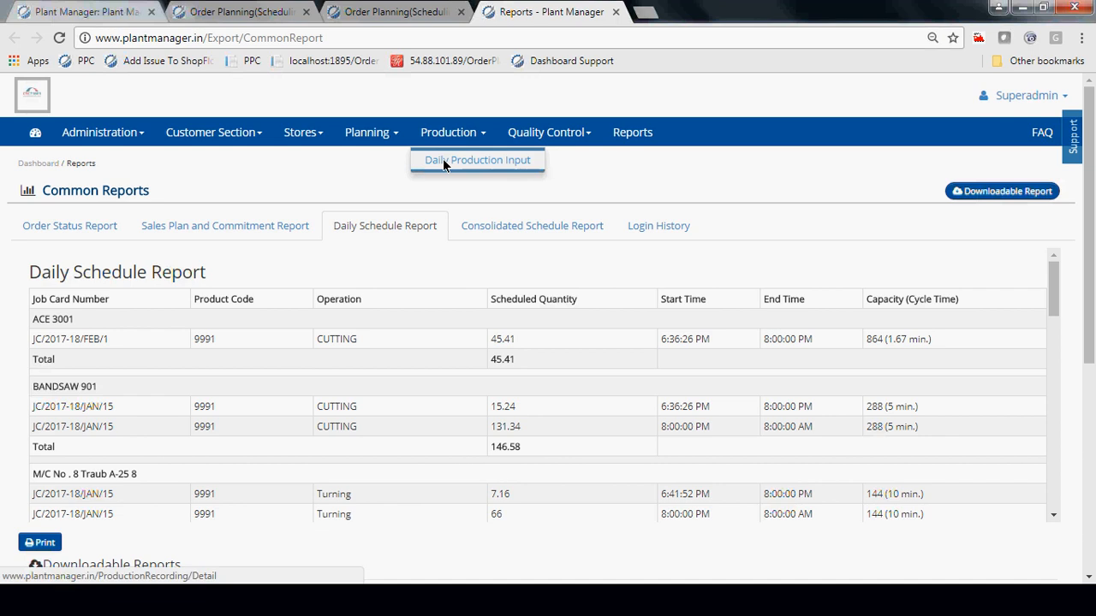
middle_click(444, 160)
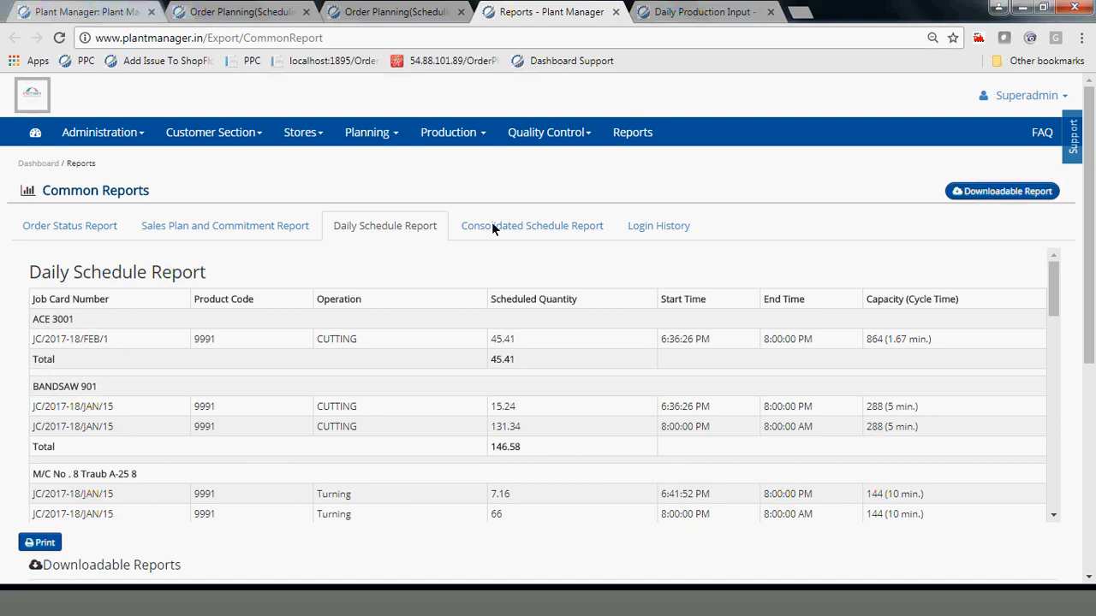
click(708, 12)
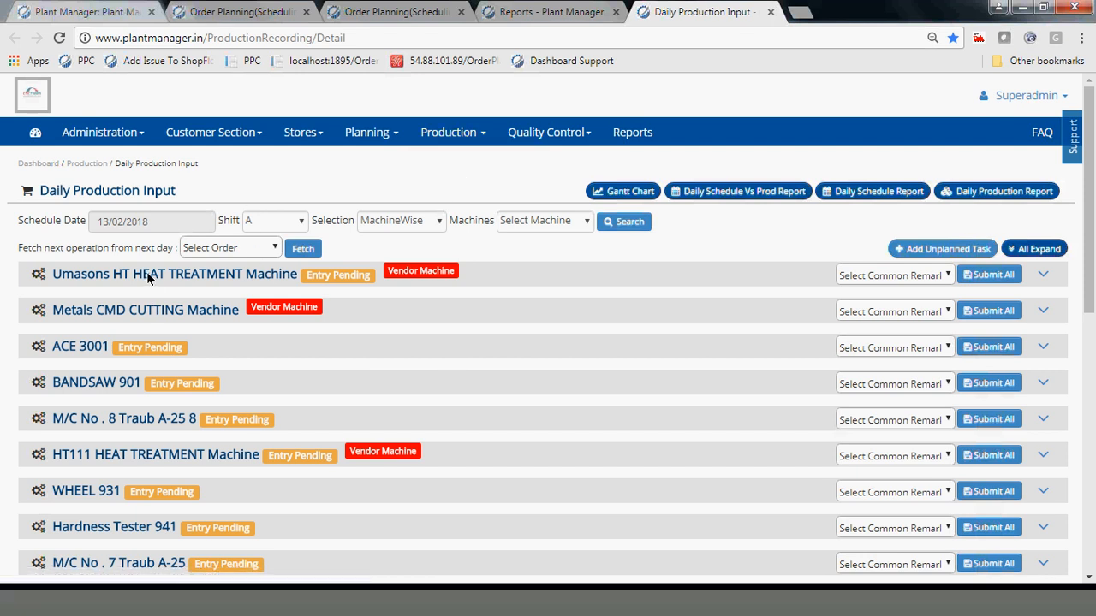
scroll(146, 279, down, 2)
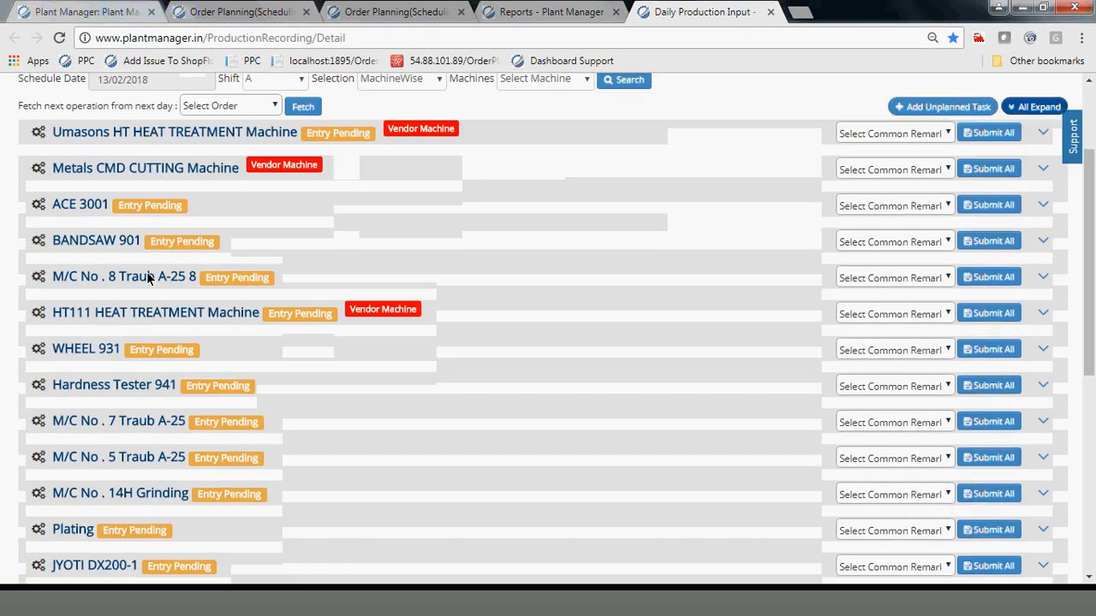
scroll(146, 275, down, 2)
scroll(146, 276, up, 4)
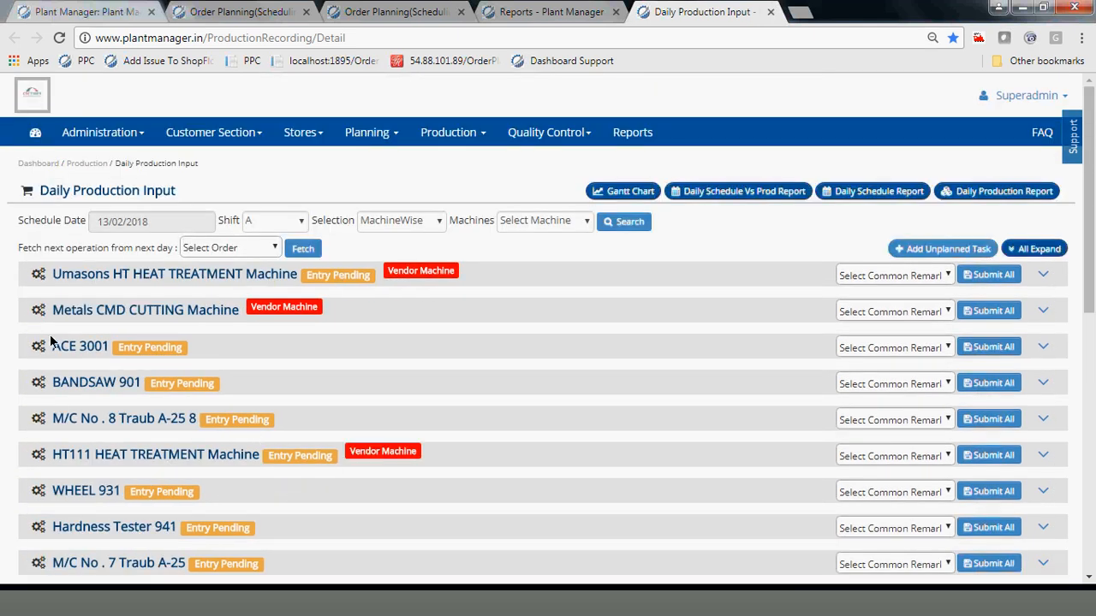
Step: Expand the ACE 3001 machine to show the production entry for its scheduled cutting task
drag(50, 348, 88, 353)
click(284, 349)
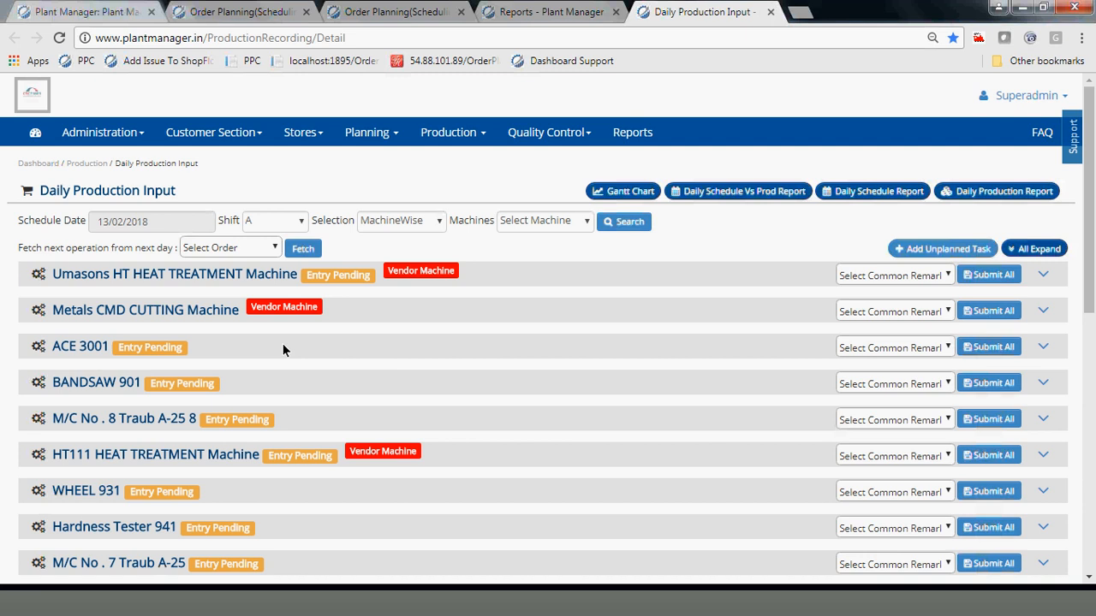
click(1043, 348)
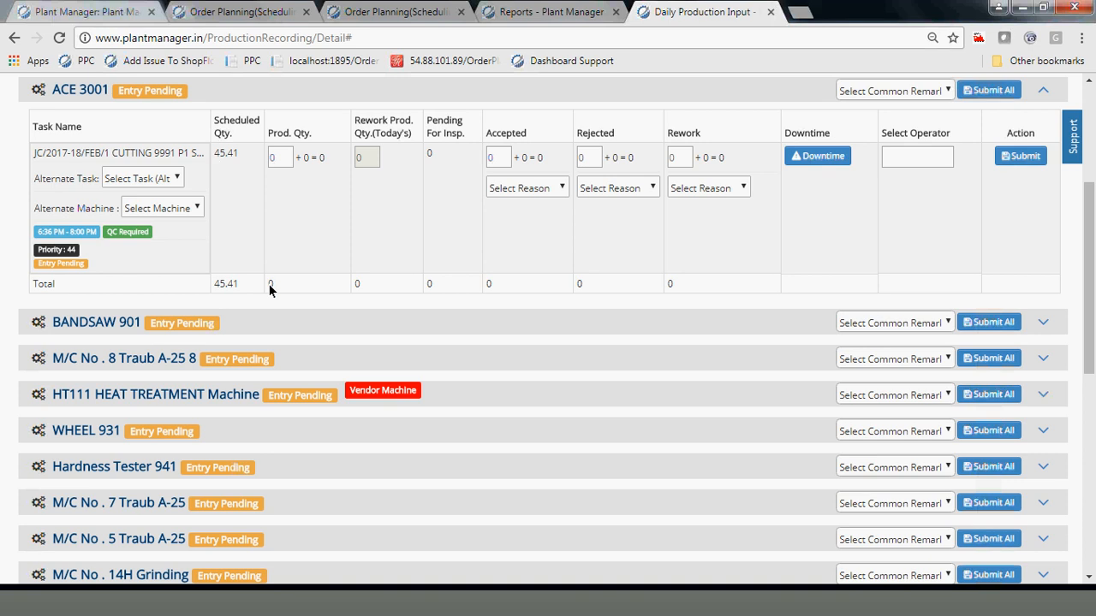
Step: Enter a production quantity of 30 for the ACE 3001 cutting task
mouse_move(57, 235)
click(279, 159)
text(30)
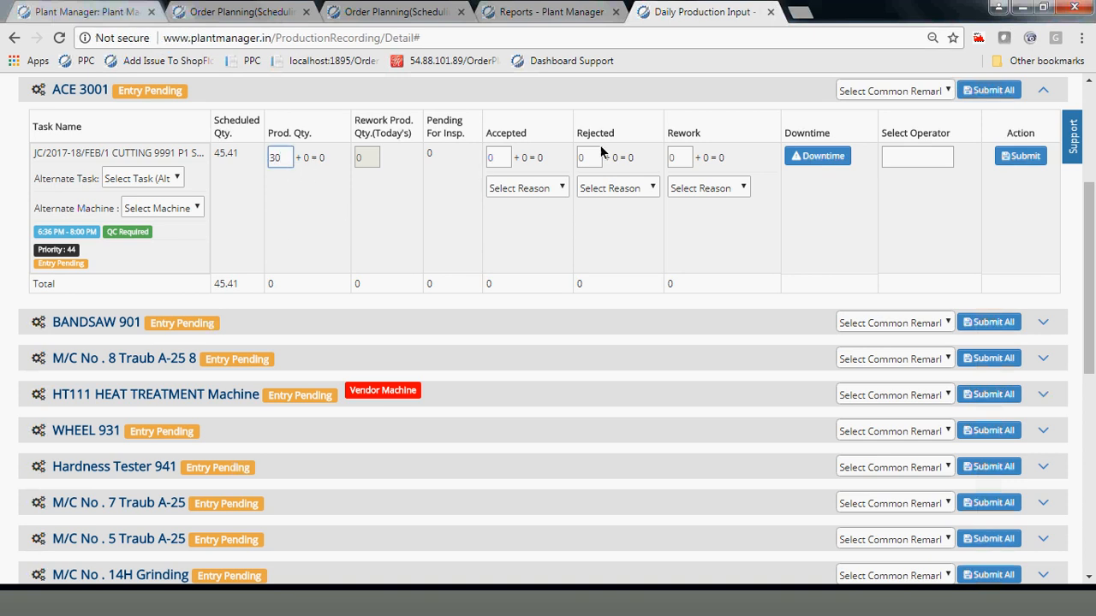
Step: Record 15 minutes of downtime for the ACE 3001 cutting task with the remark WC01 - Arrange For Consumable
click(824, 156)
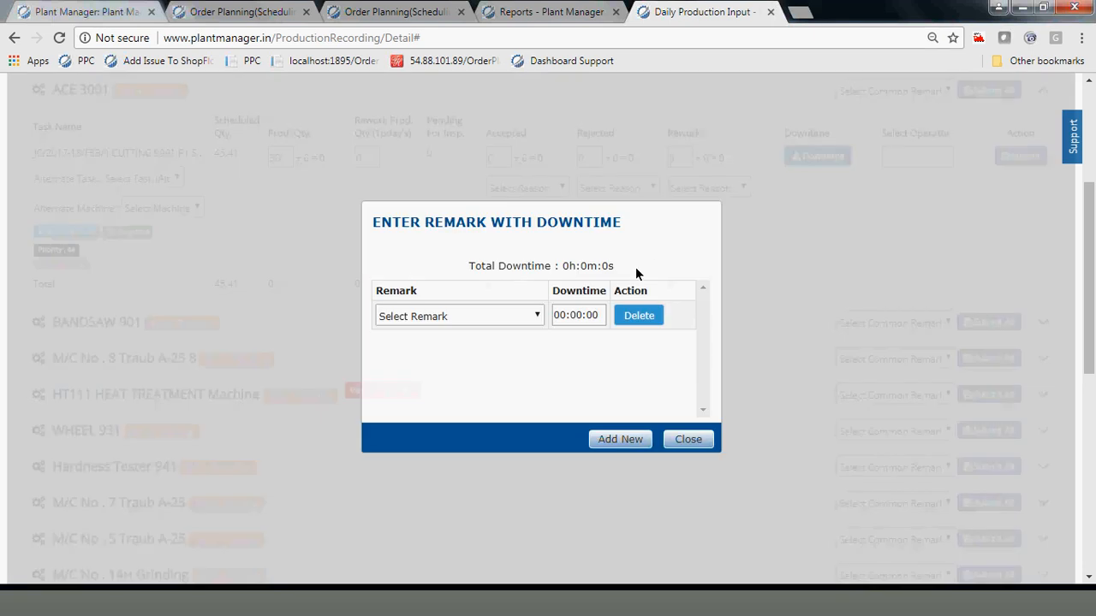
click(513, 316)
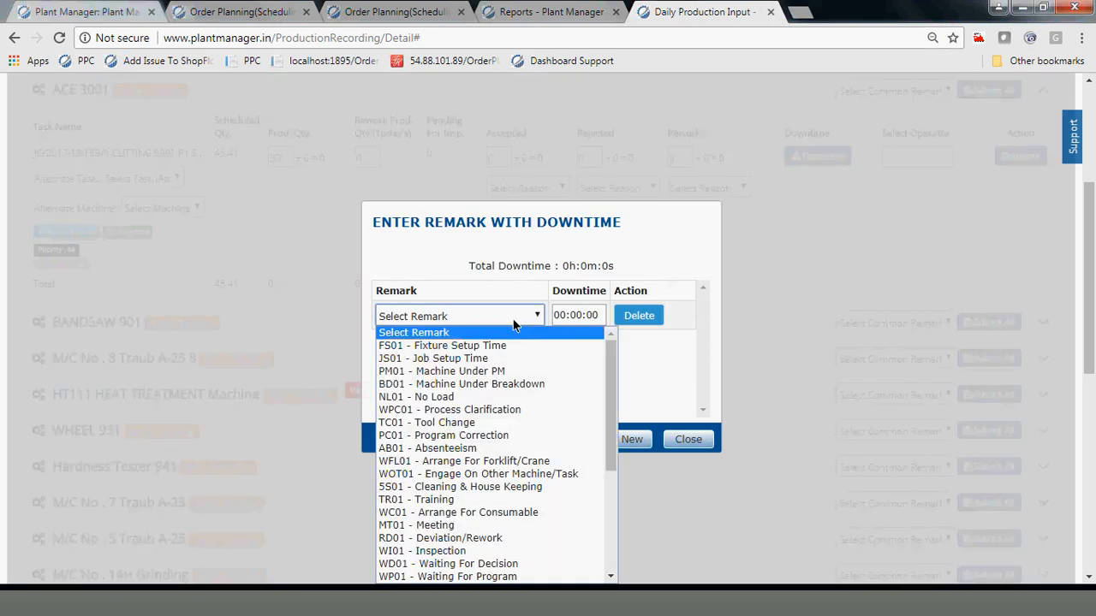
click(471, 512)
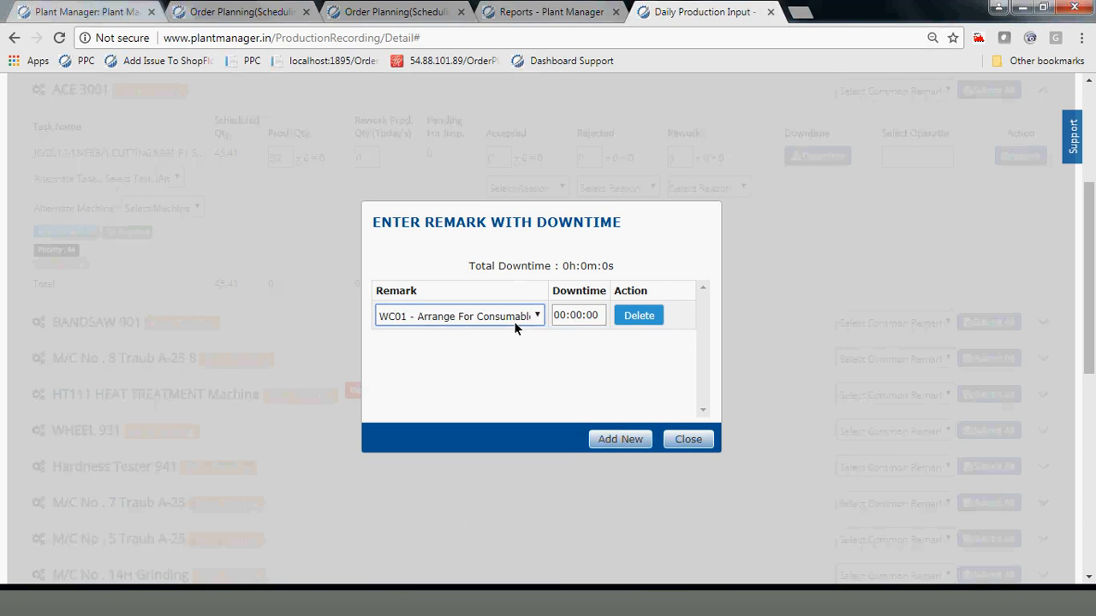
click(570, 314)
drag(628, 399, 659, 392)
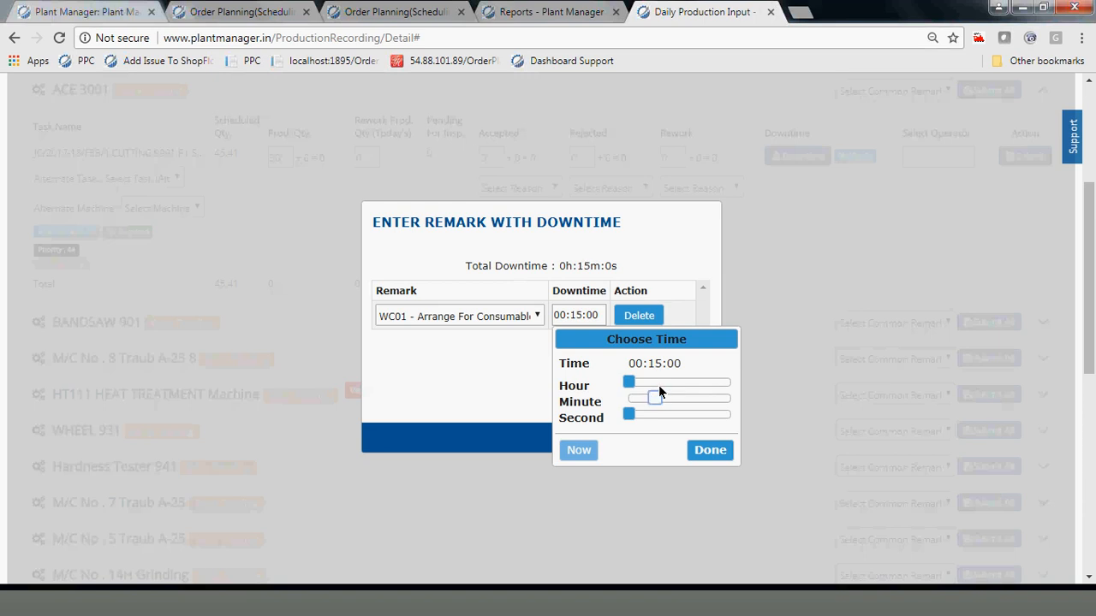
click(711, 452)
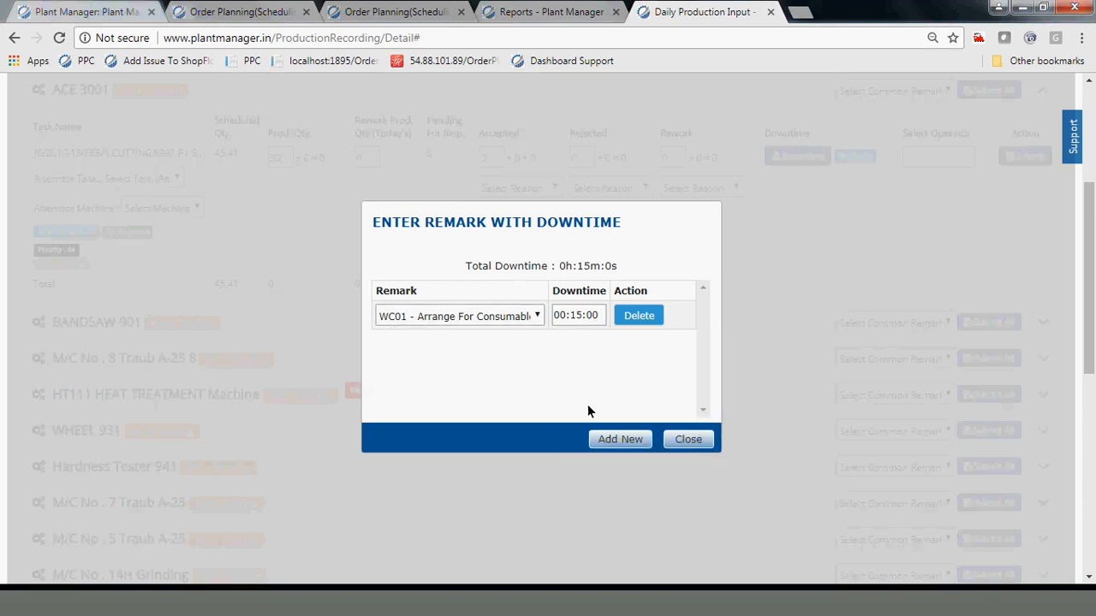
click(620, 440)
click(640, 344)
click(673, 211)
click(688, 439)
Step: Assign an operator to the ACE 3001 cutting task and submit its production values
click(929, 165)
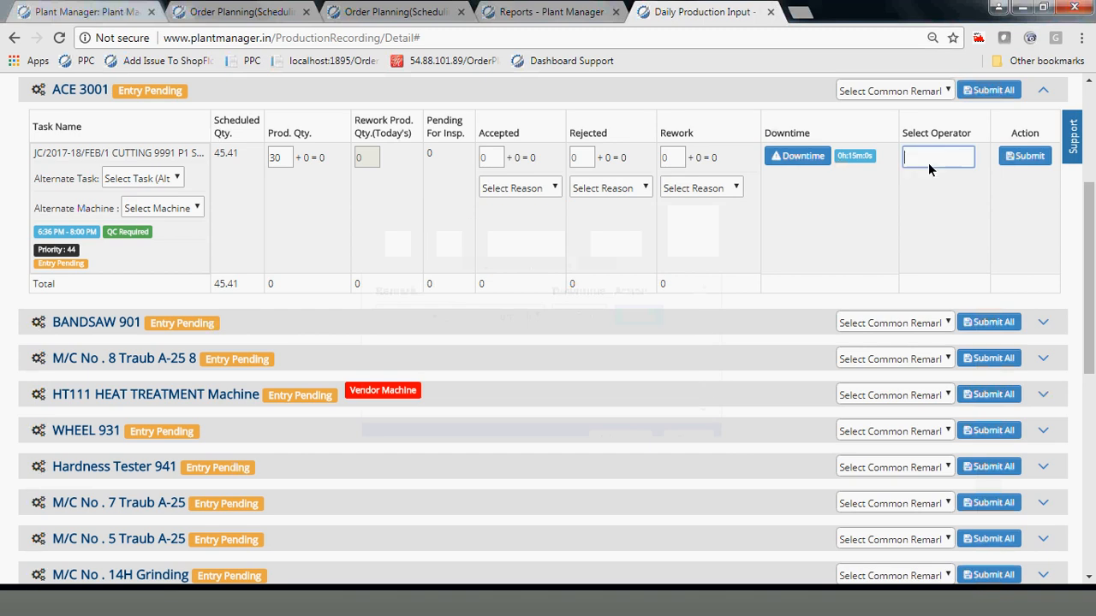
text(D)
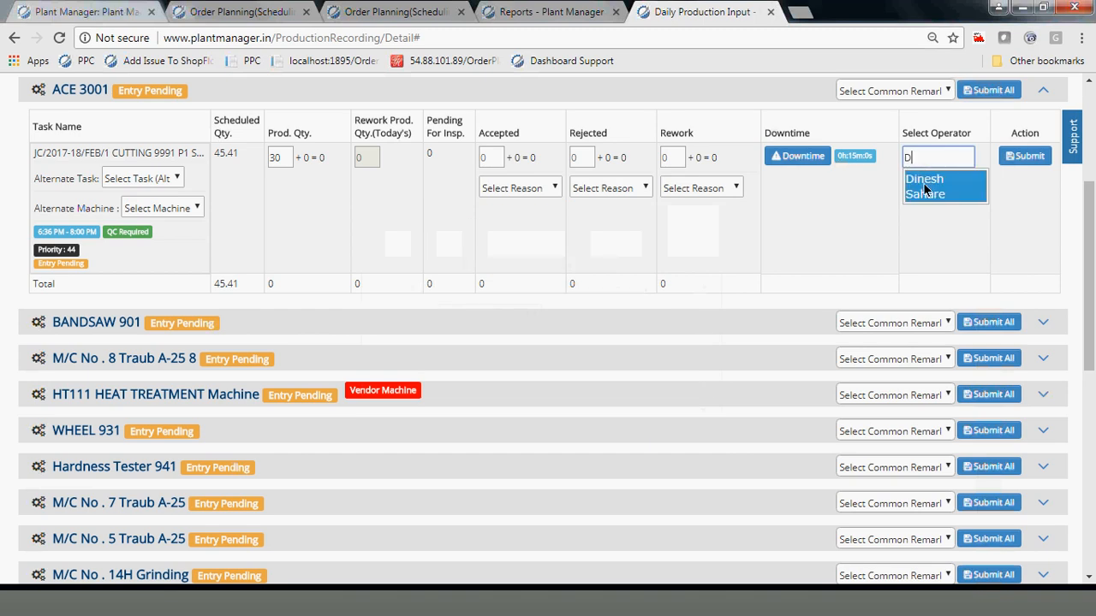
click(925, 187)
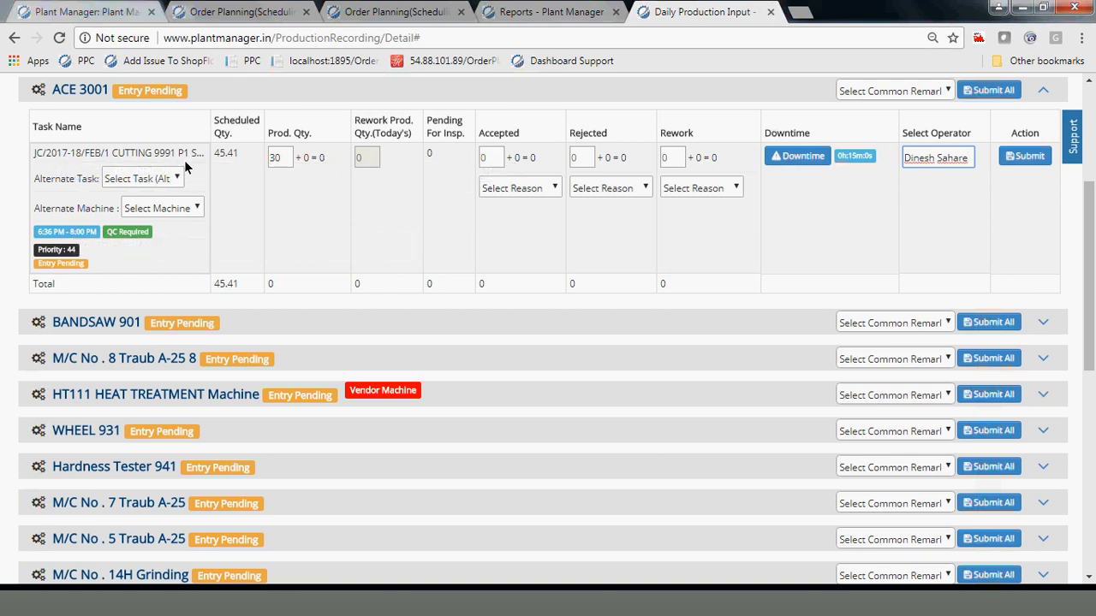
click(284, 158)
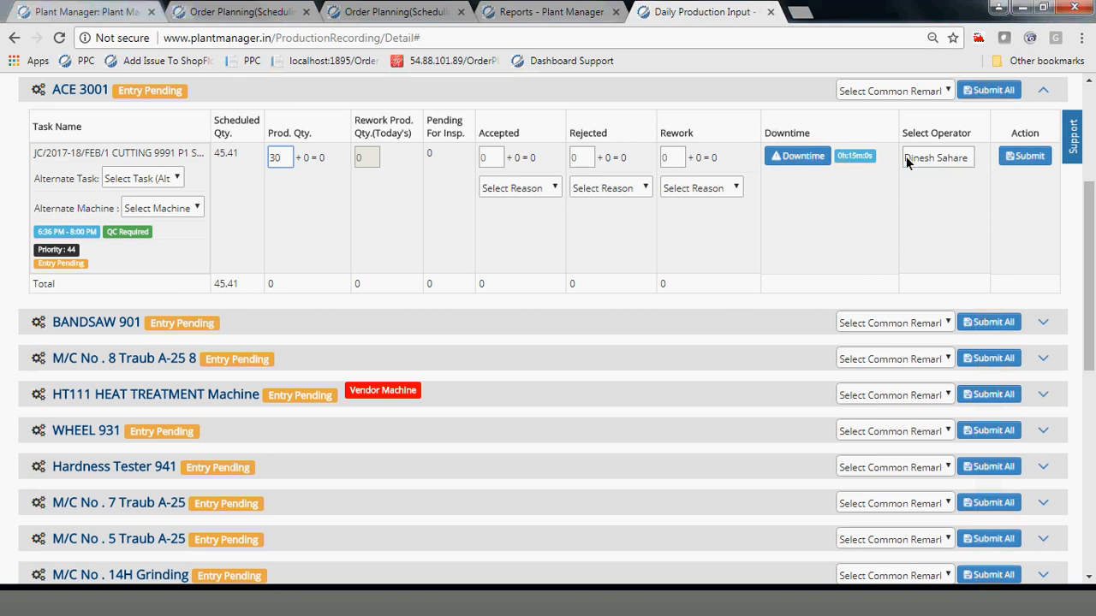
click(1029, 160)
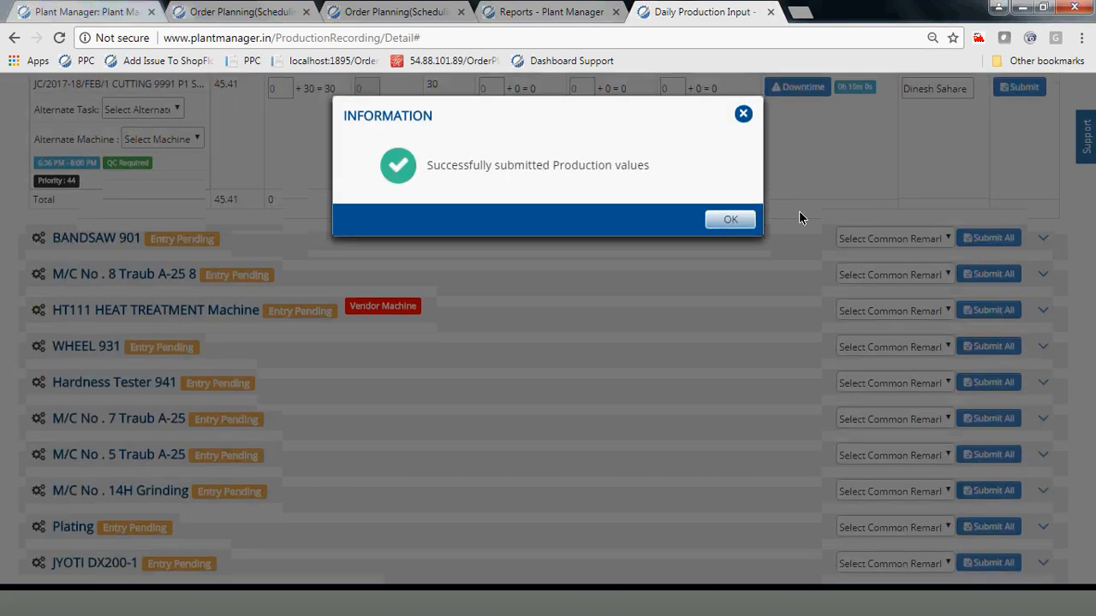
click(735, 220)
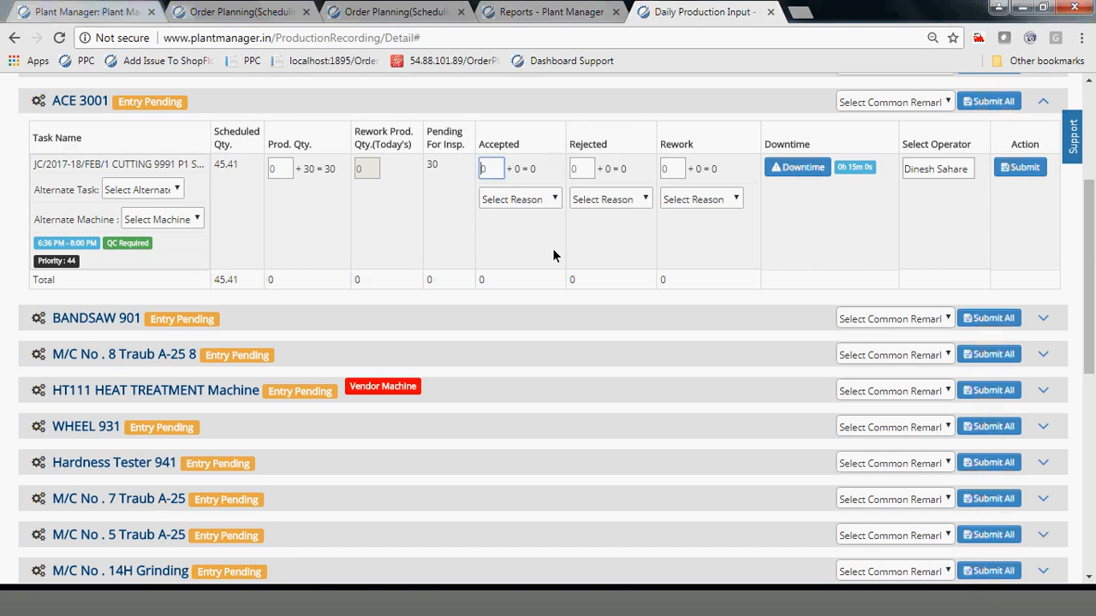
Step: Submit the ACE 3001 inspection result with 29 accepted and 1 rejected for reason RJ01-OVALITY
text(29)
click(584, 171)
text(1)
click(599, 202)
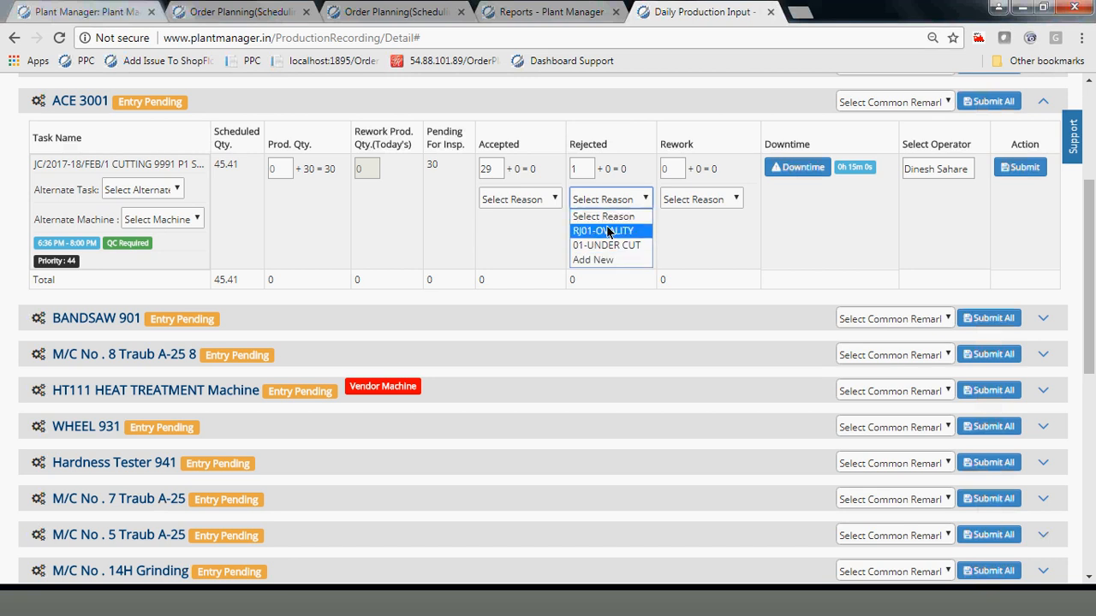
click(609, 231)
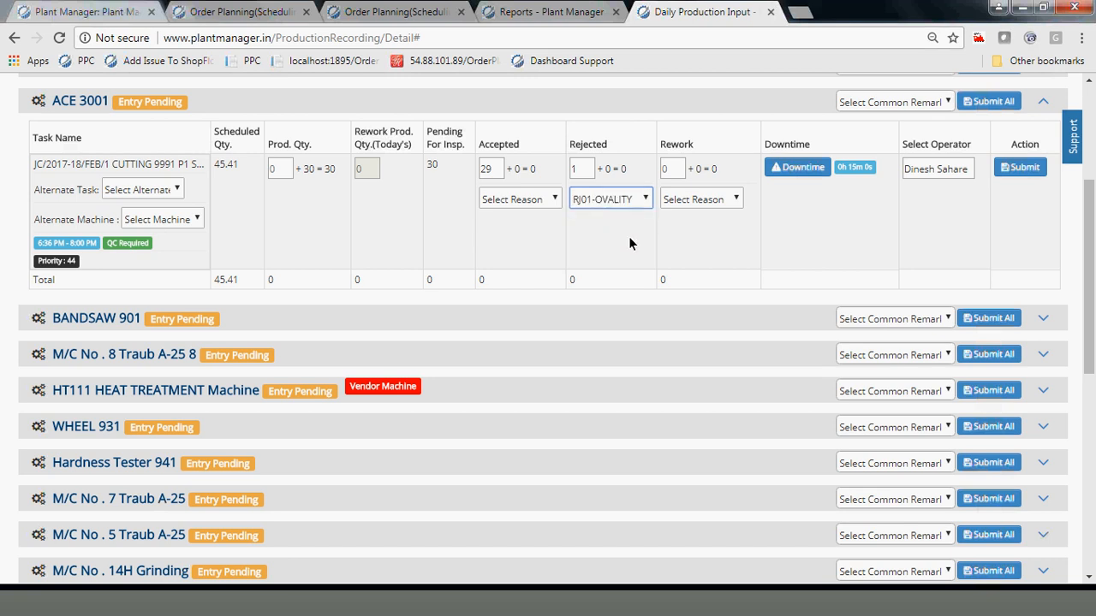
click(1013, 170)
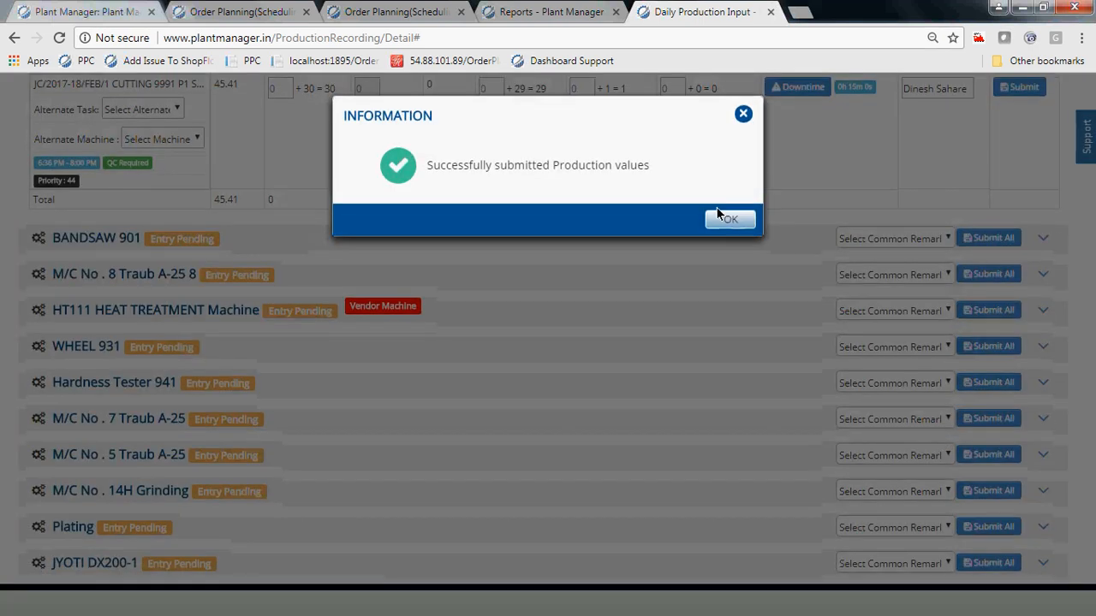
click(728, 217)
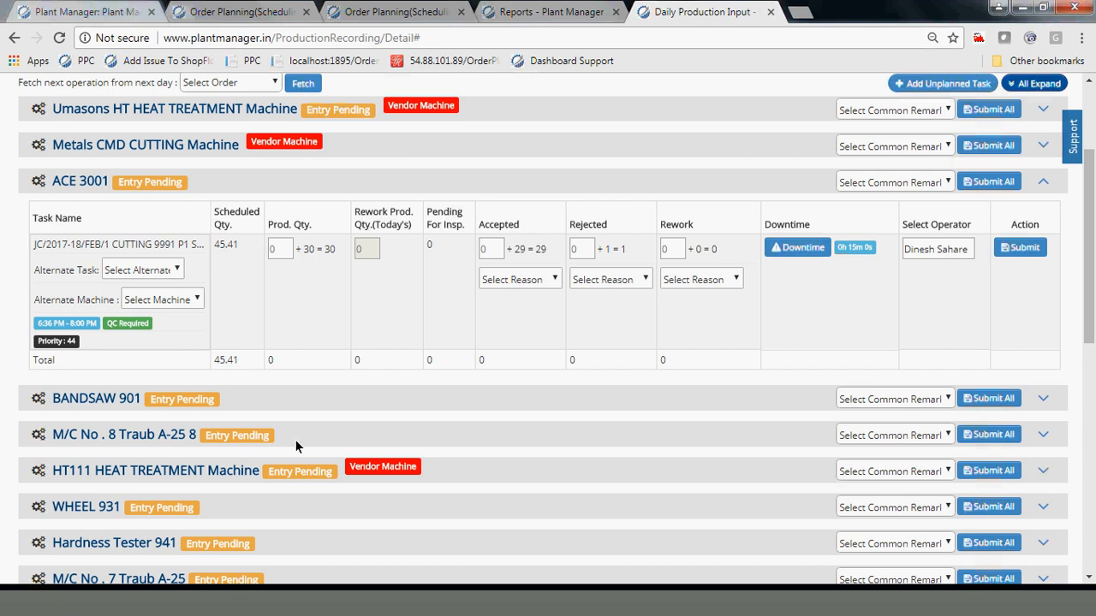
Step: Expand the M/C No. 7 and M/C No. 5 Traub A-25 machines to view their turning task entries
scroll(283, 436, down, 1)
scroll(170, 400, down, 1)
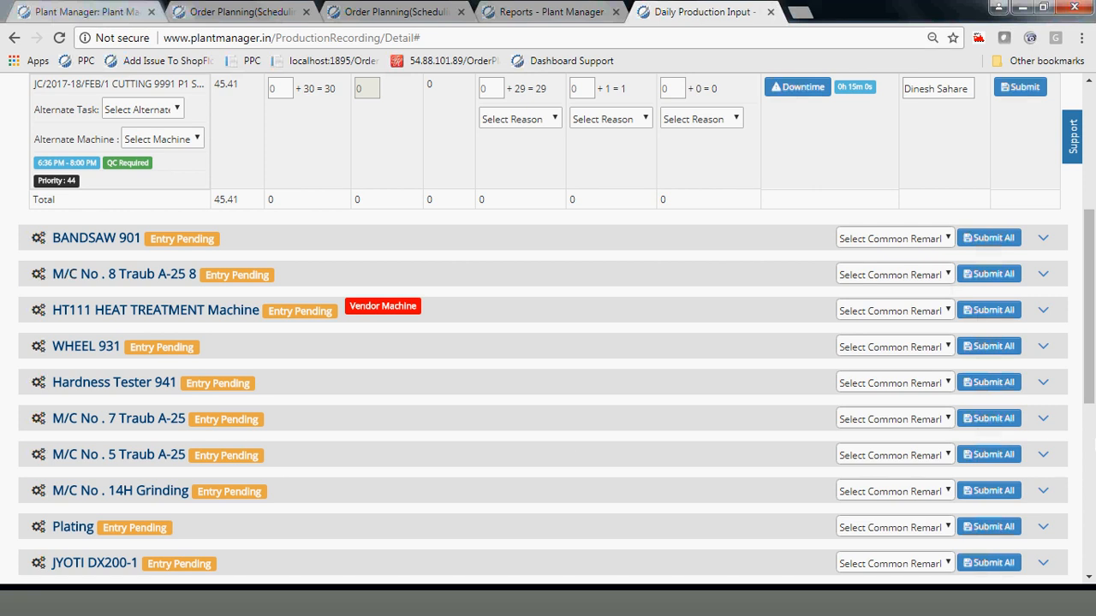
click(428, 415)
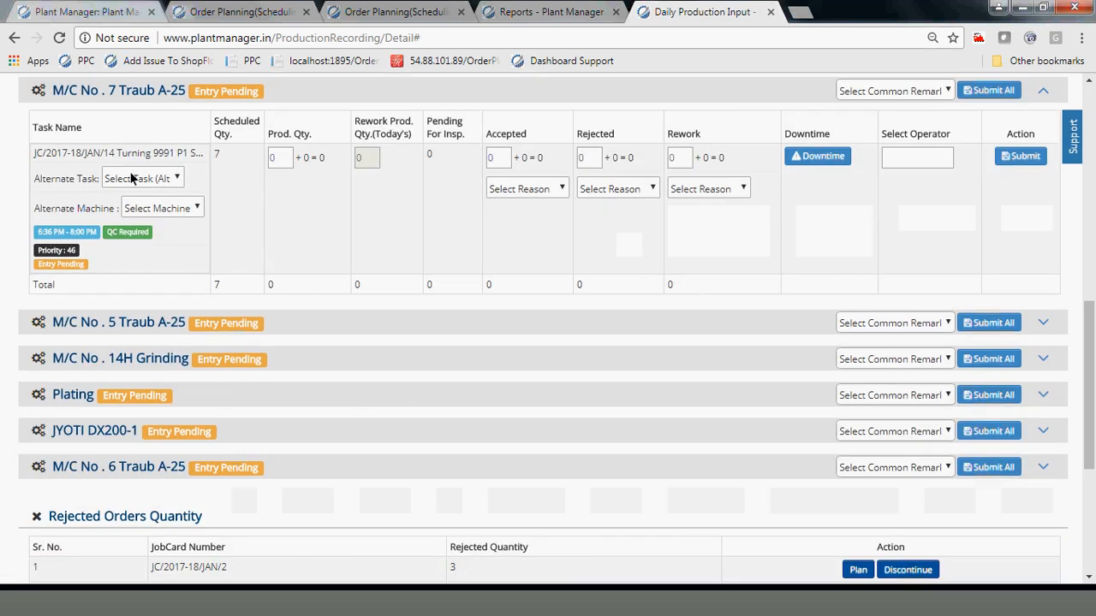
scroll(325, 295, up, 1)
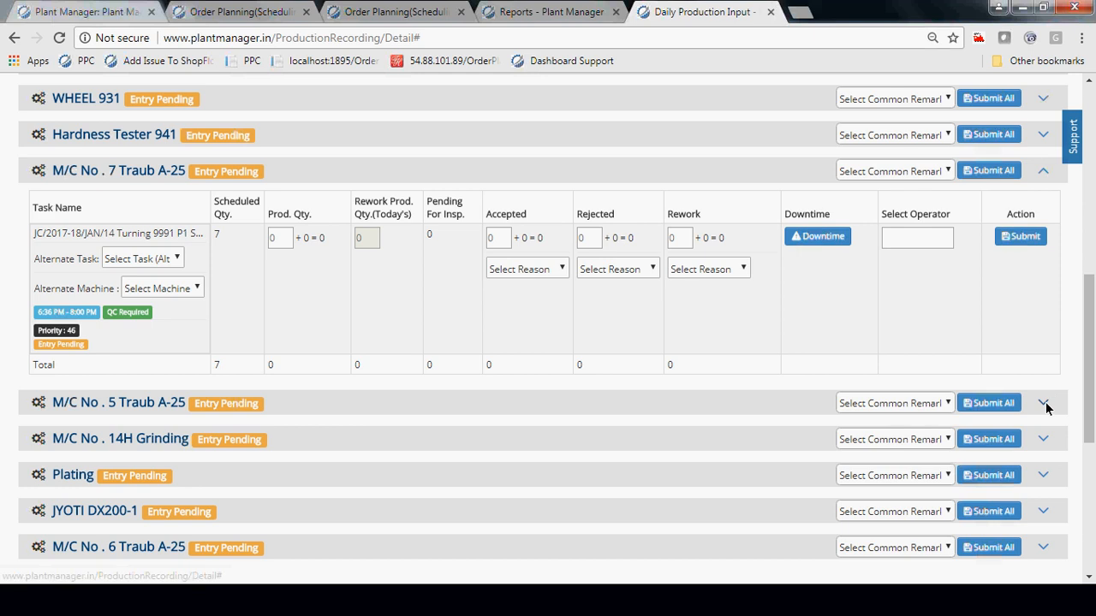
click(319, 405)
scroll(186, 416, down, 10)
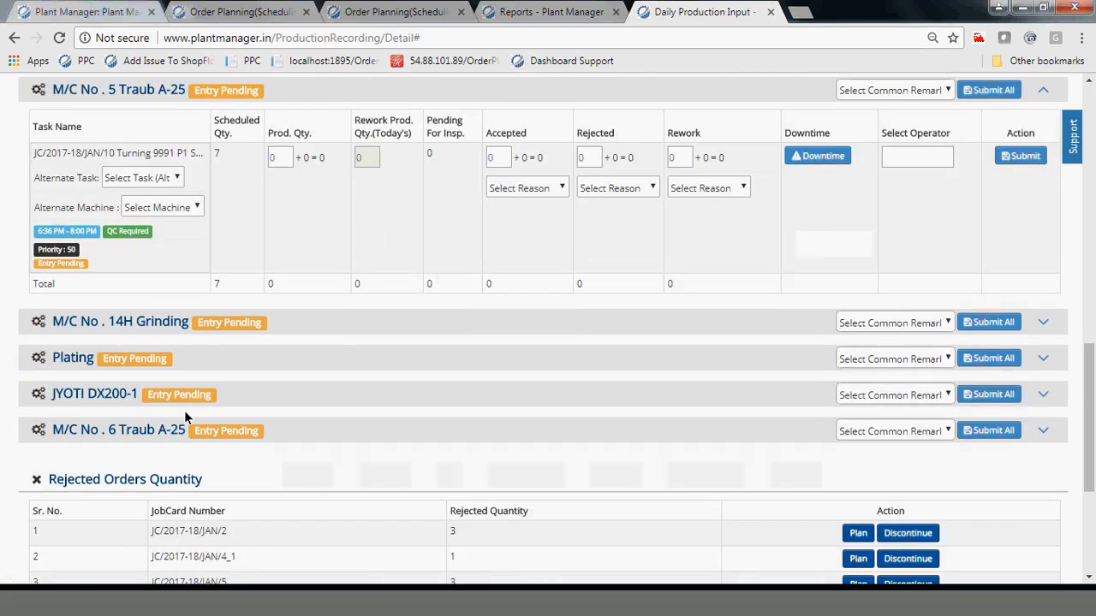
Step: Go back to the Daily Schedule Report and examine the scheduled operations and quantities of each machine
click(571, 10)
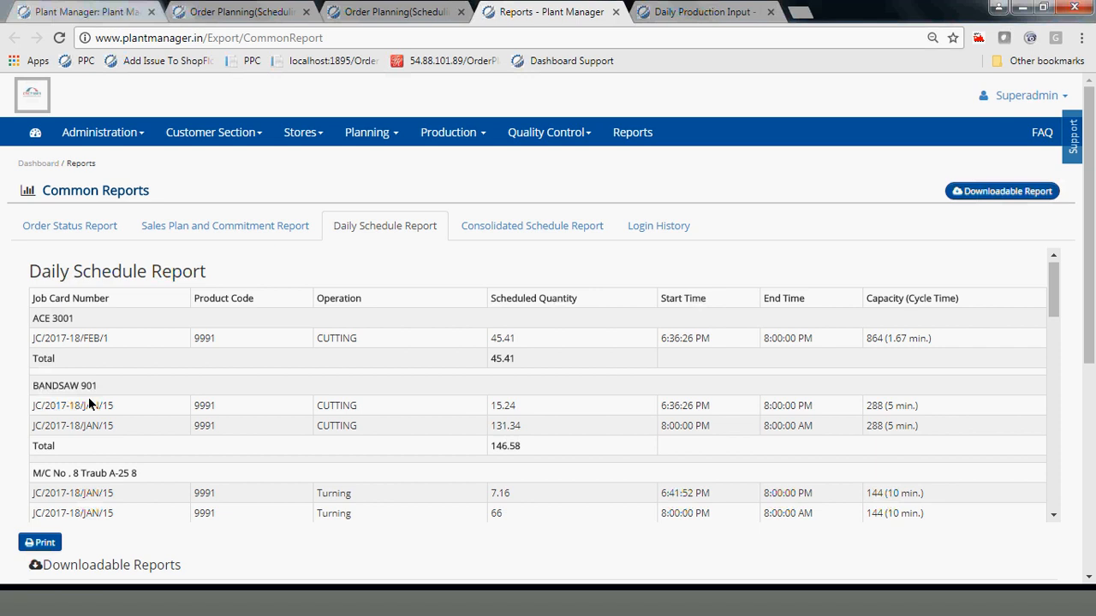
scroll(89, 398, down, 1)
scroll(88, 397, down, 1)
scroll(89, 397, down, 3)
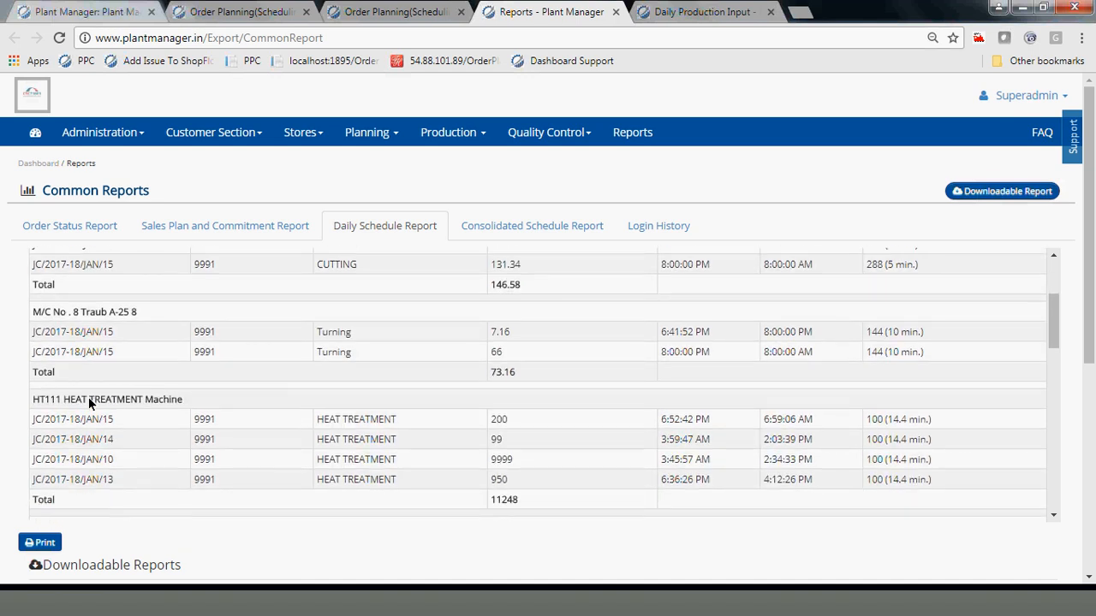
scroll(89, 397, down, 2)
scroll(88, 398, down, 2)
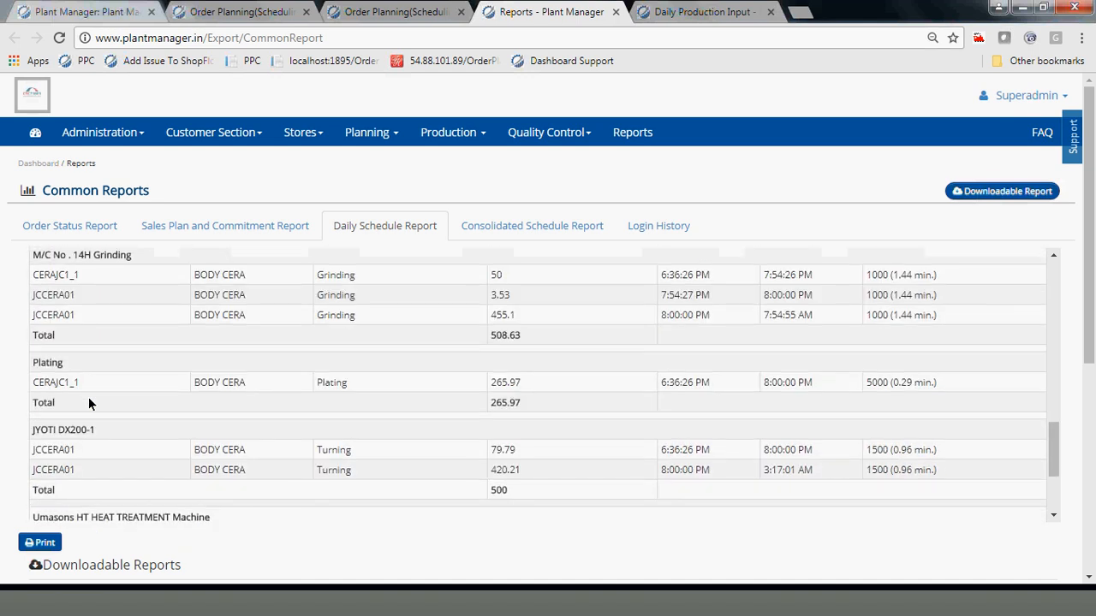
scroll(89, 398, down, 2)
scroll(88, 397, down, 1)
scroll(88, 397, up, 8)
scroll(88, 398, up, 4)
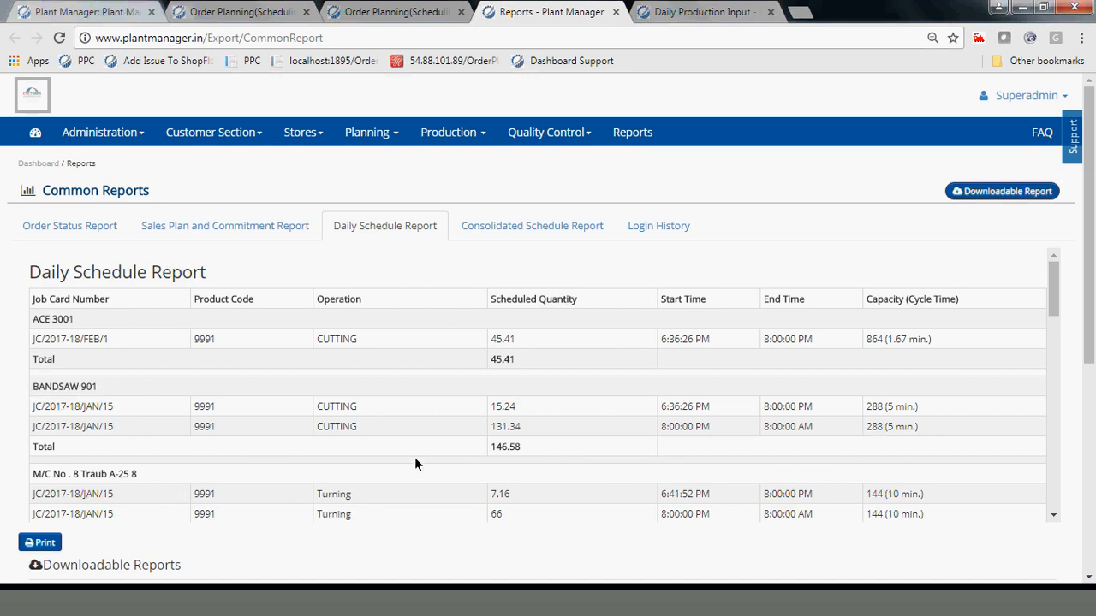
scroll(400, 463, down, 3)
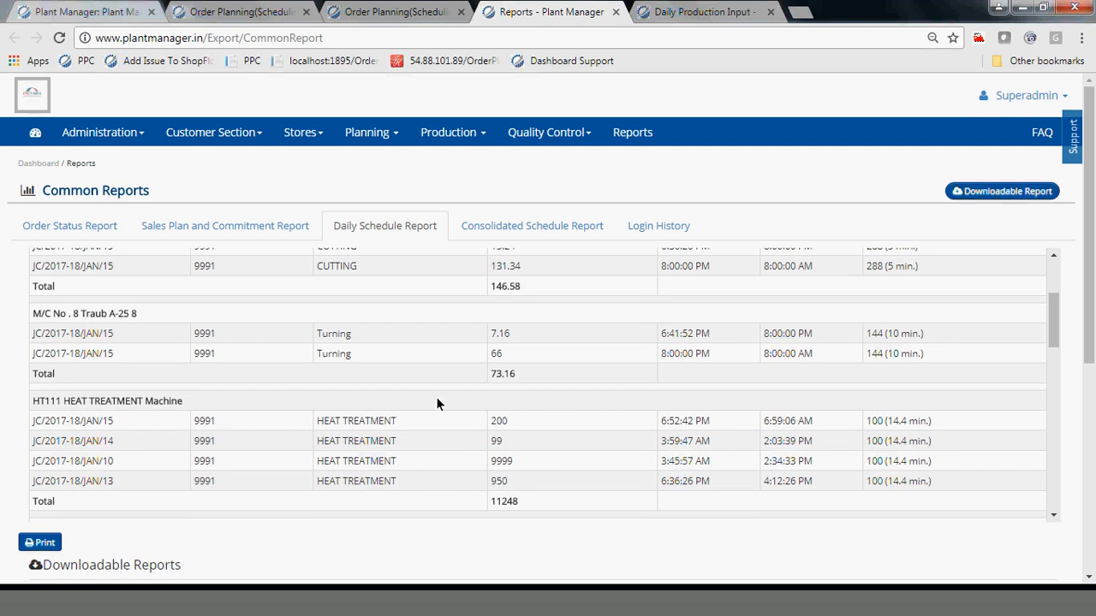
Step: Return to Daily Production Input and review the submitted ACE 3001 production entry
click(704, 12)
scroll(405, 315, up, 4)
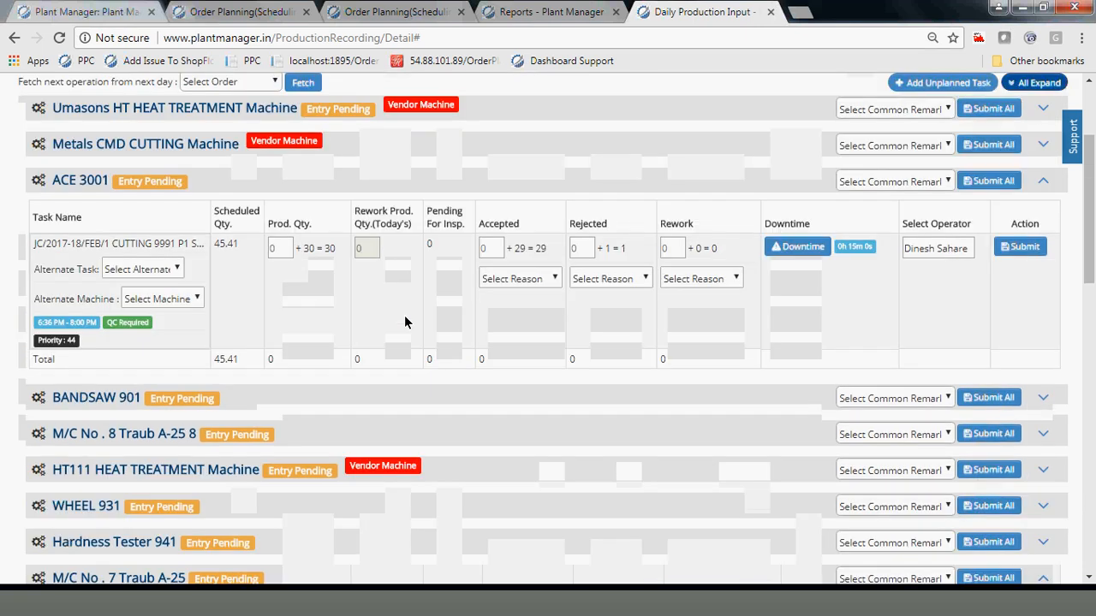
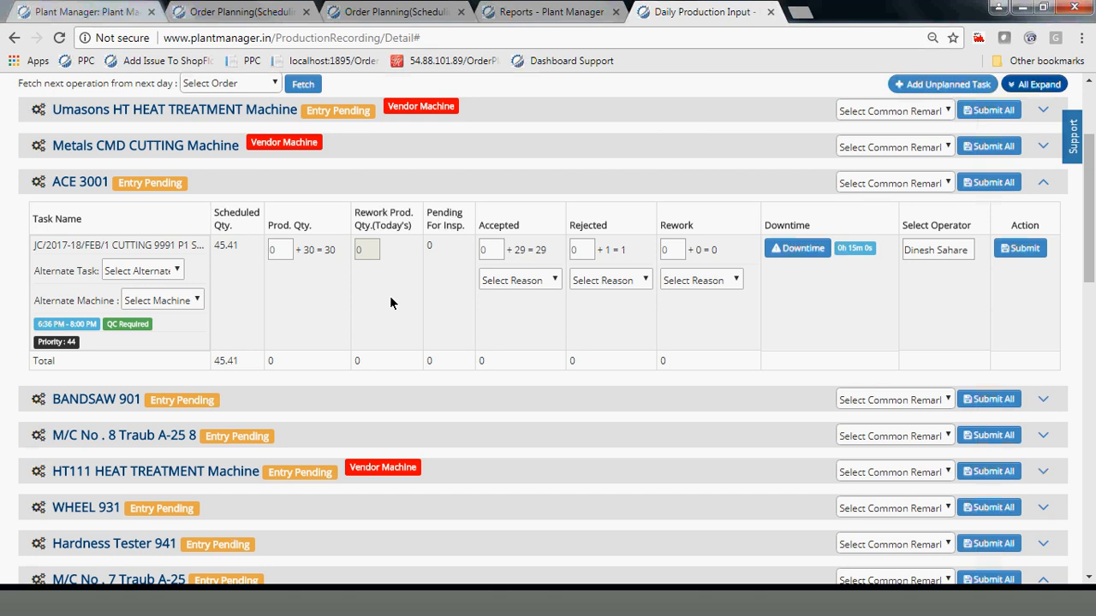
scroll(390, 299, up, 1)
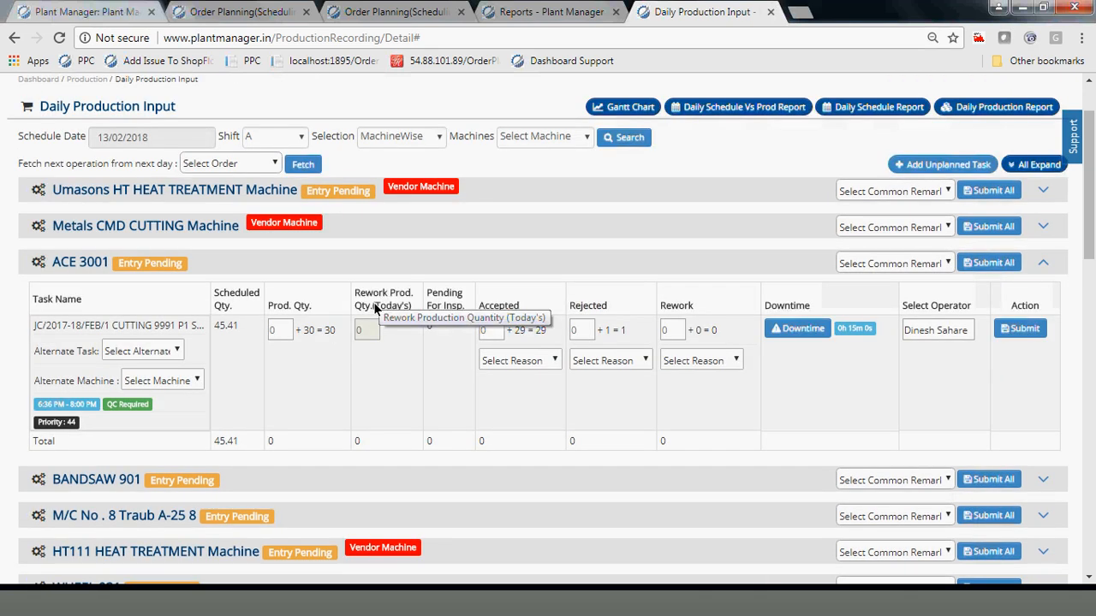
scroll(375, 308, up, 1)
Step: Open Vendor - Material Management and filter the list to Vendor Complete
mouse_move(296, 125)
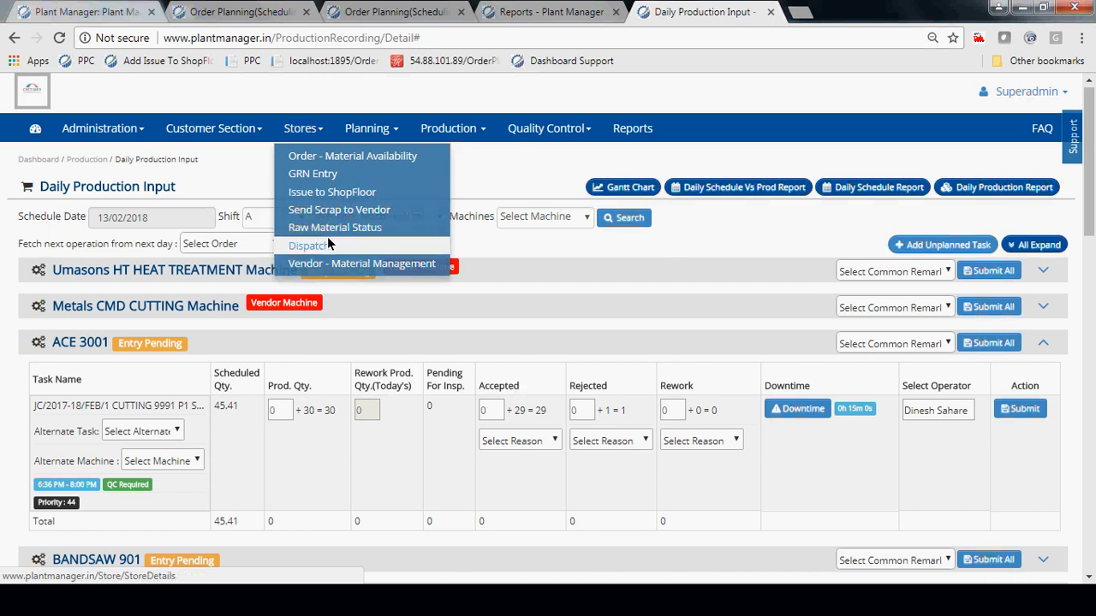
click(332, 265)
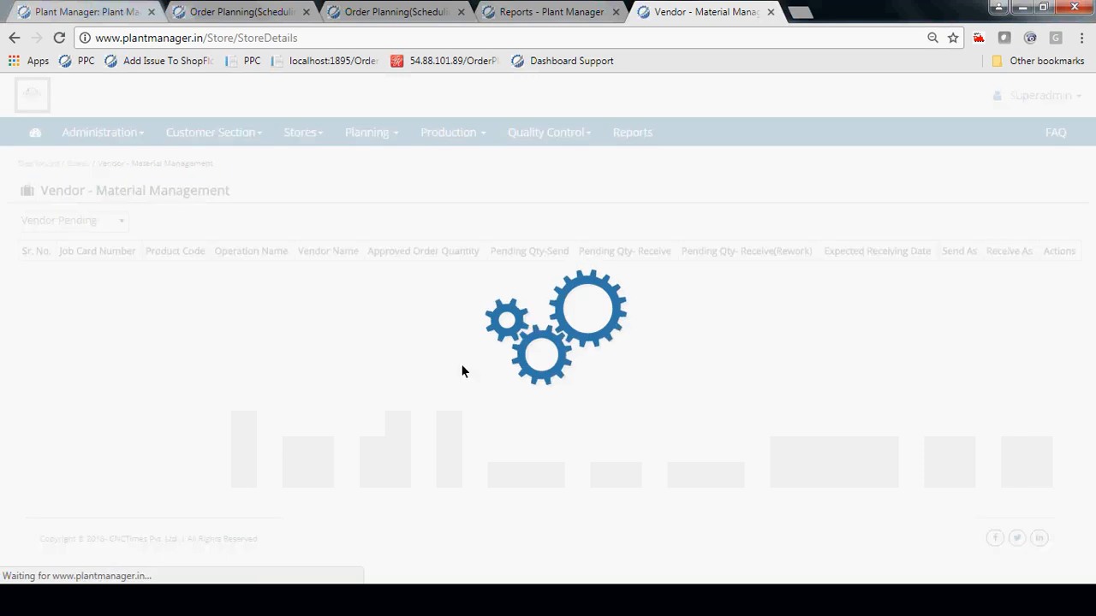
click(74, 221)
click(67, 273)
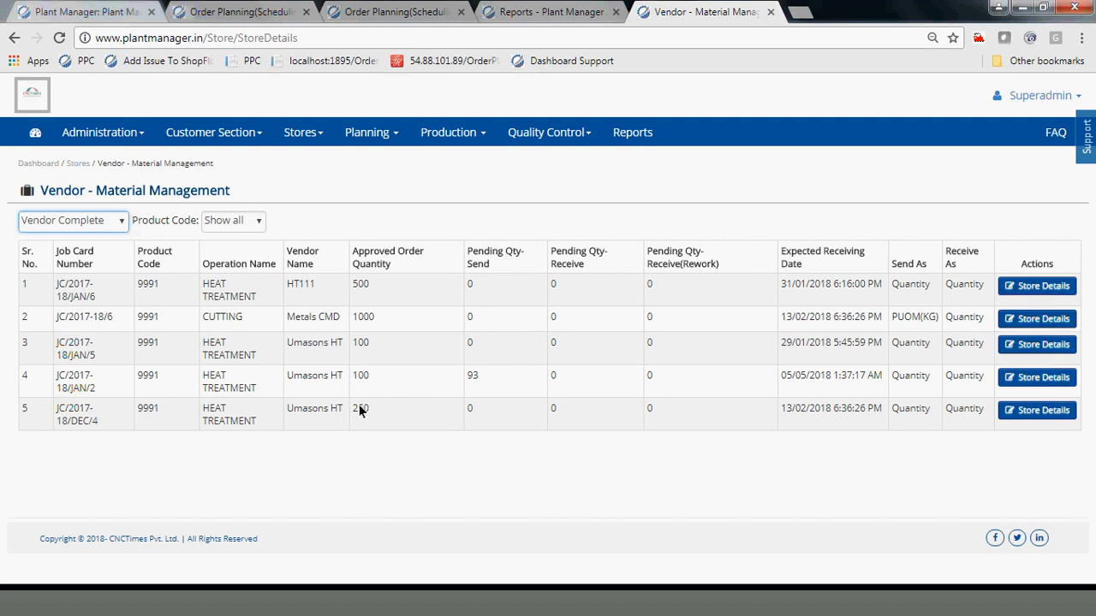
drag(487, 407, 447, 407)
click(512, 421)
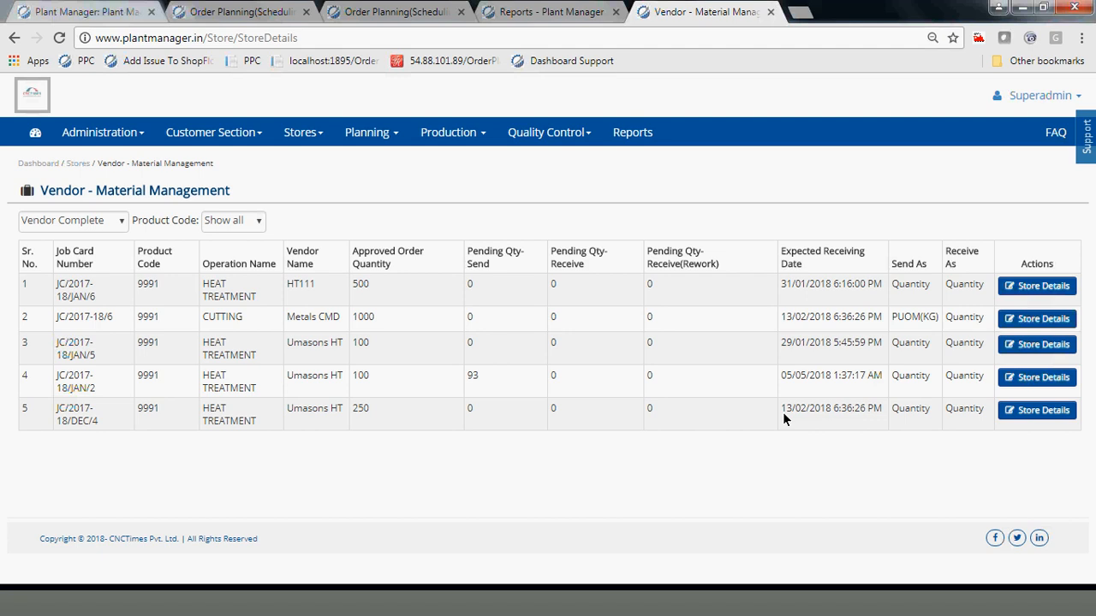
Step: Open the store details of the 250-quantity Umasons HT heat treatment job and examine its send form and received quantities
click(1029, 408)
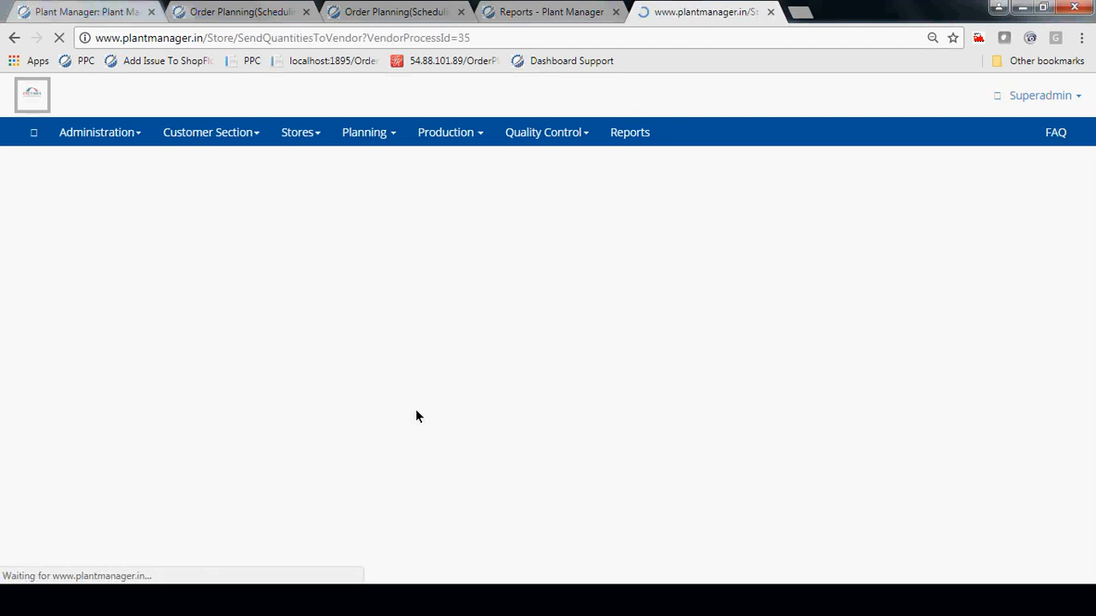
scroll(413, 419, down, 1)
scroll(413, 419, down, 2)
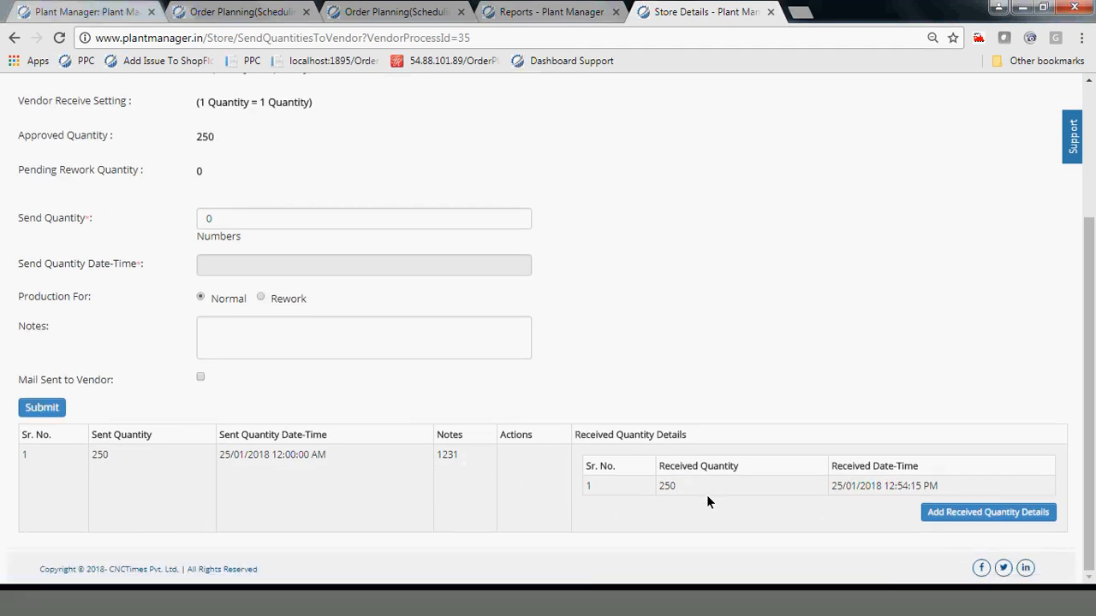
scroll(206, 223, up, 1)
scroll(435, 351, up, 2)
scroll(435, 351, down, 3)
click(323, 342)
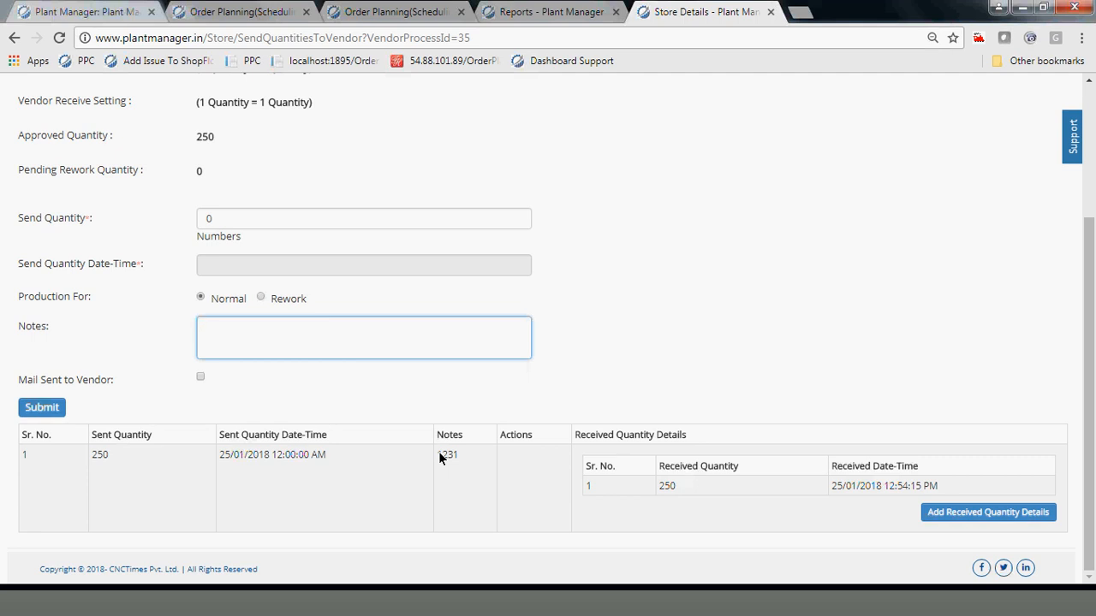
Step: Open Common Reports in a new browser tab and look over the Order Status Report and the list of downloadable reports
scroll(440, 452, up, 3)
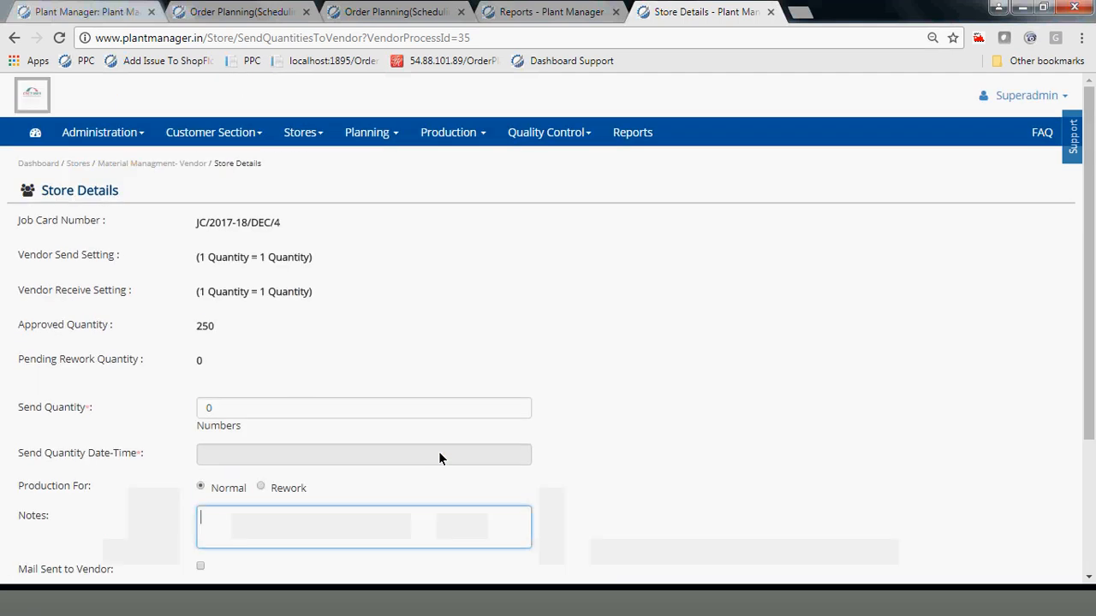
middle_click(641, 135)
click(832, 10)
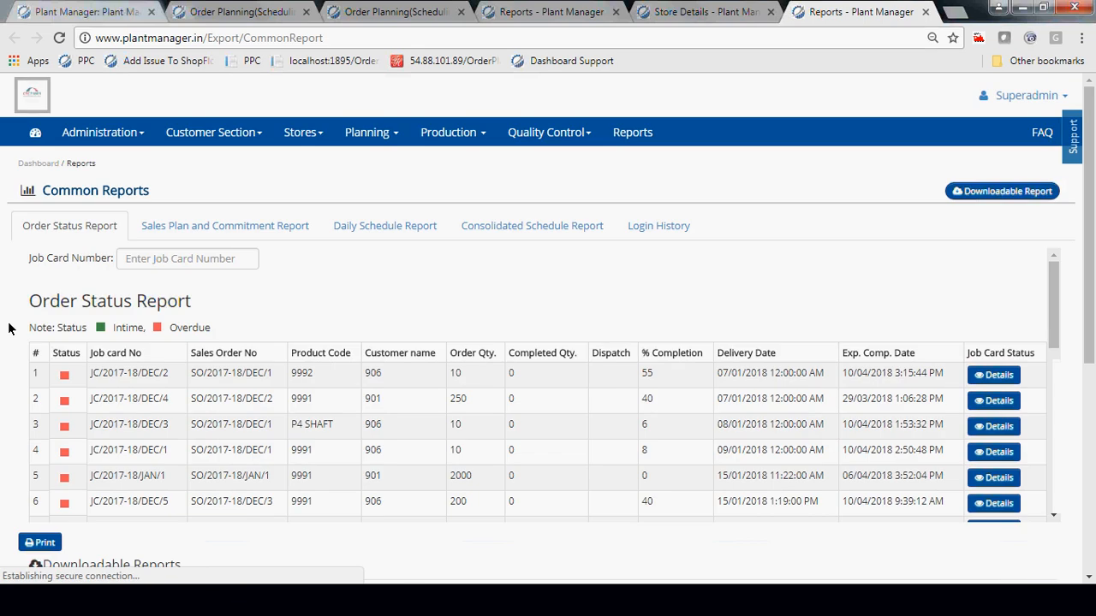
scroll(9, 328, down, 5)
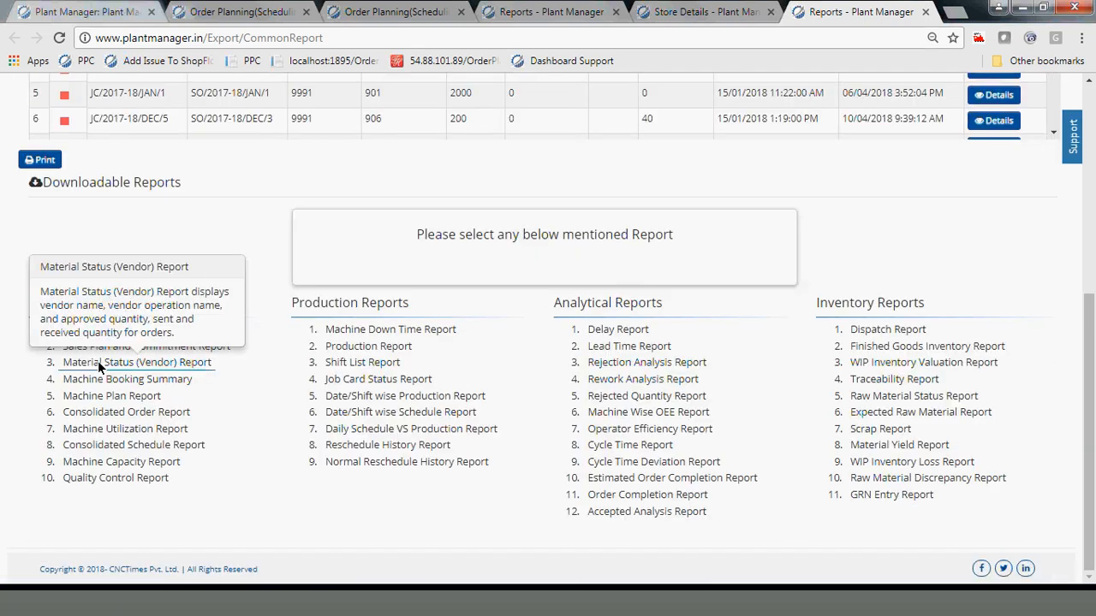
scroll(33, 381, up, 1)
scroll(31, 383, up, 4)
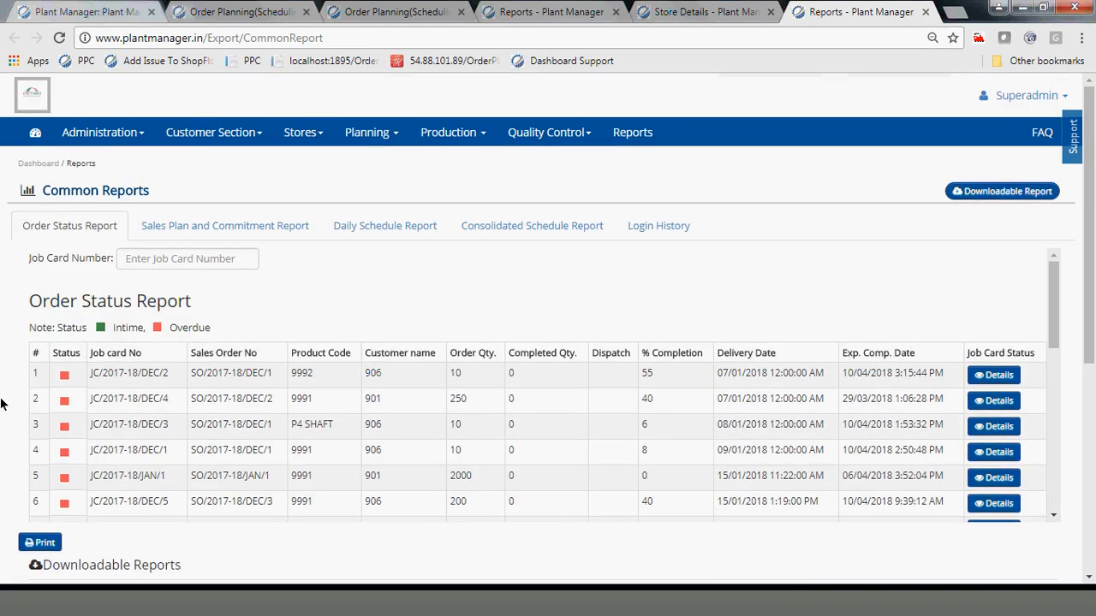
scroll(3, 399, down, 5)
scroll(3, 399, up, 5)
Step: Open the job card details of the product 9992 order, examine each operation's quantities and dates, and close them
click(995, 383)
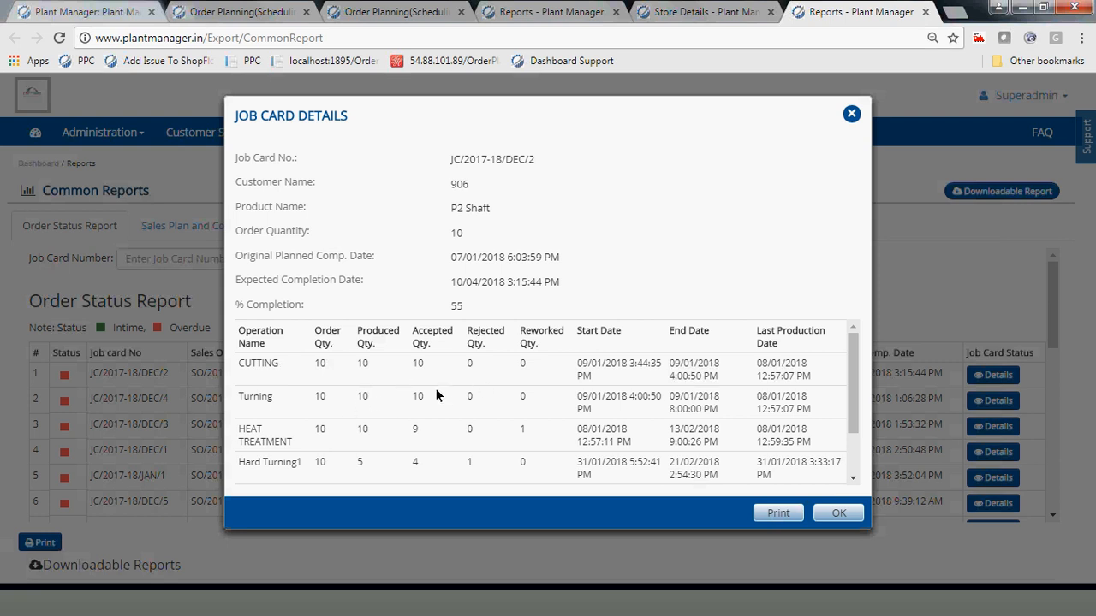
scroll(432, 448, down, 3)
scroll(432, 448, up, 3)
scroll(371, 408, down, 2)
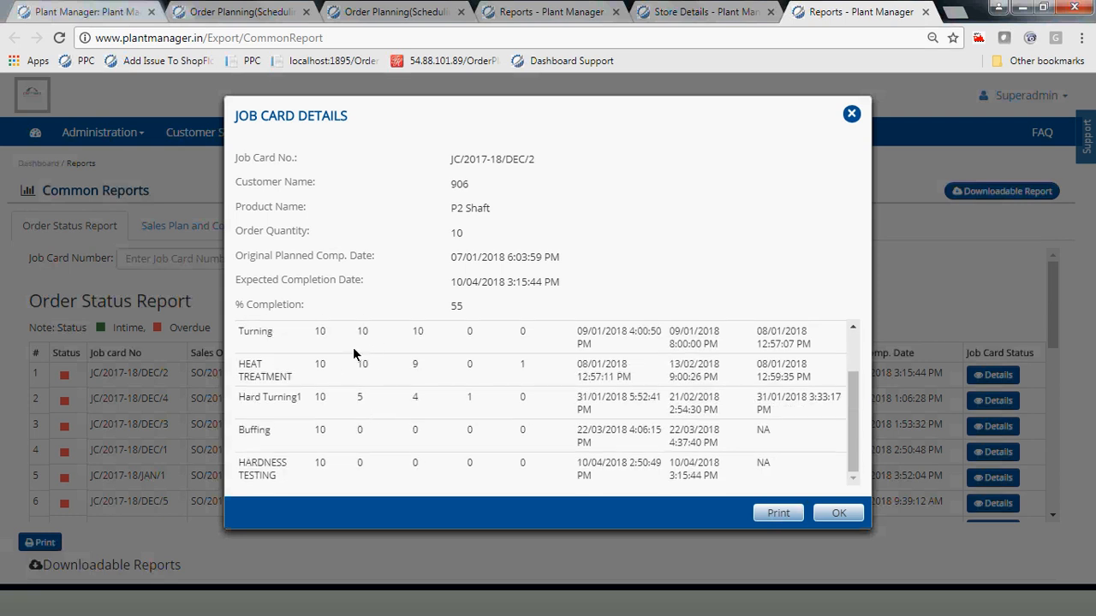
scroll(420, 365, up, 2)
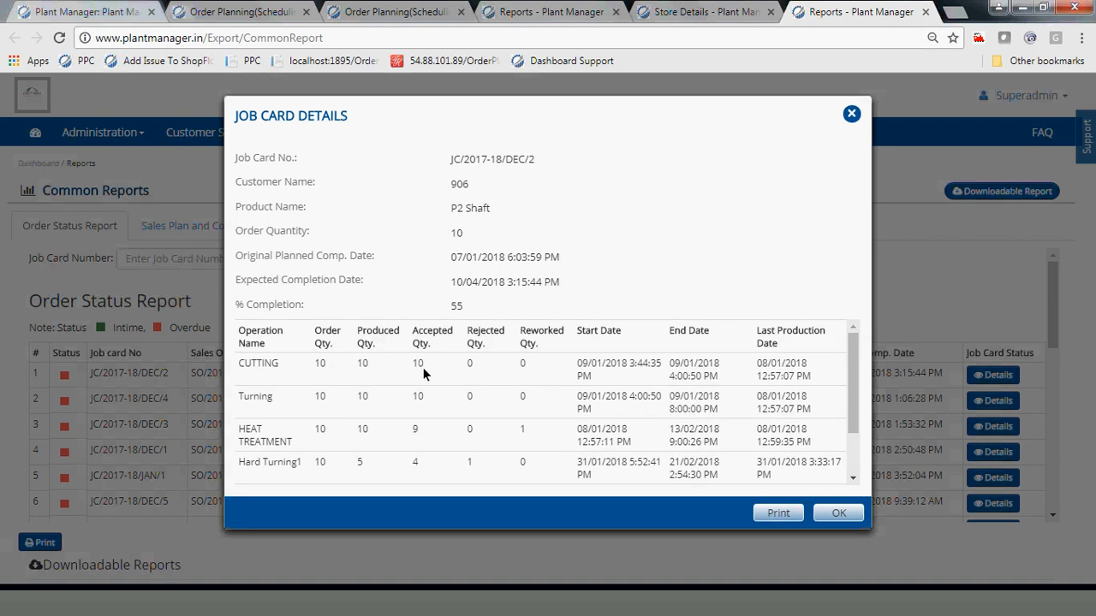
scroll(516, 437, down, 2)
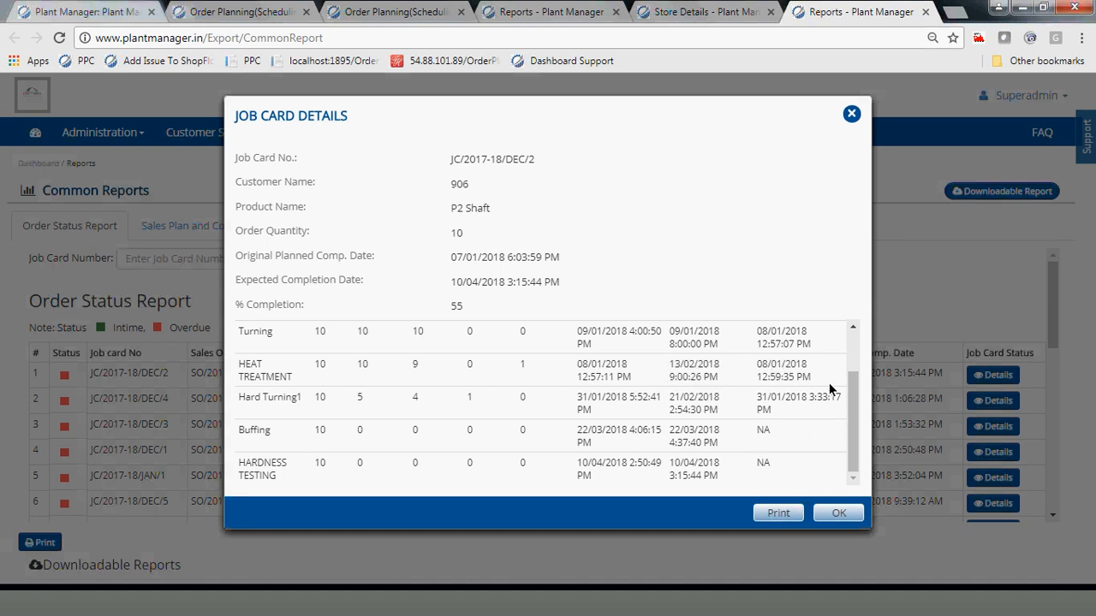
scroll(803, 426, up, 1)
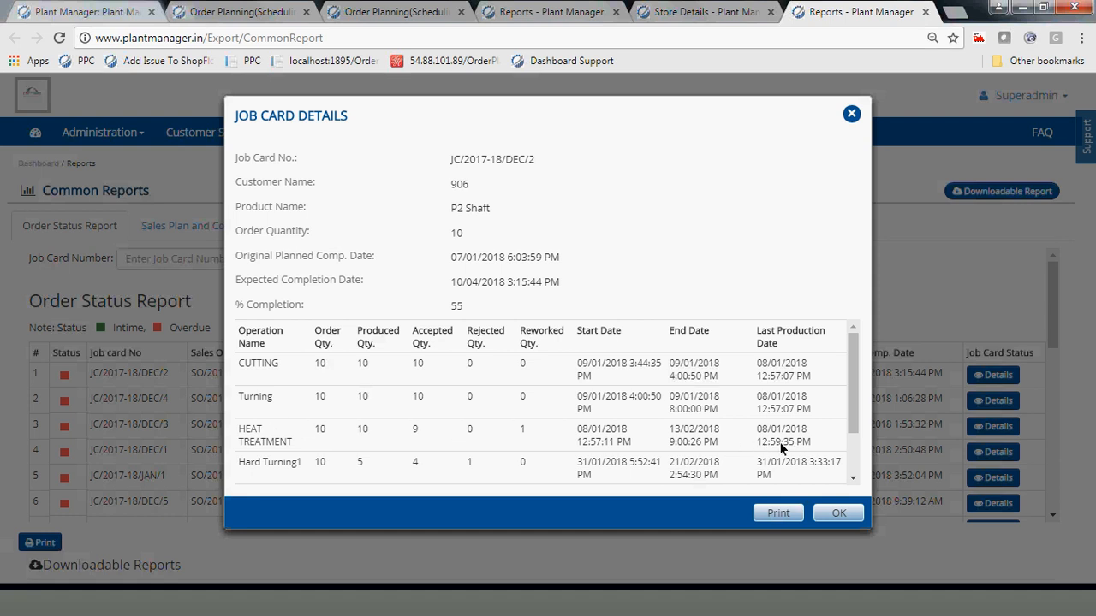
scroll(781, 446, down, 2)
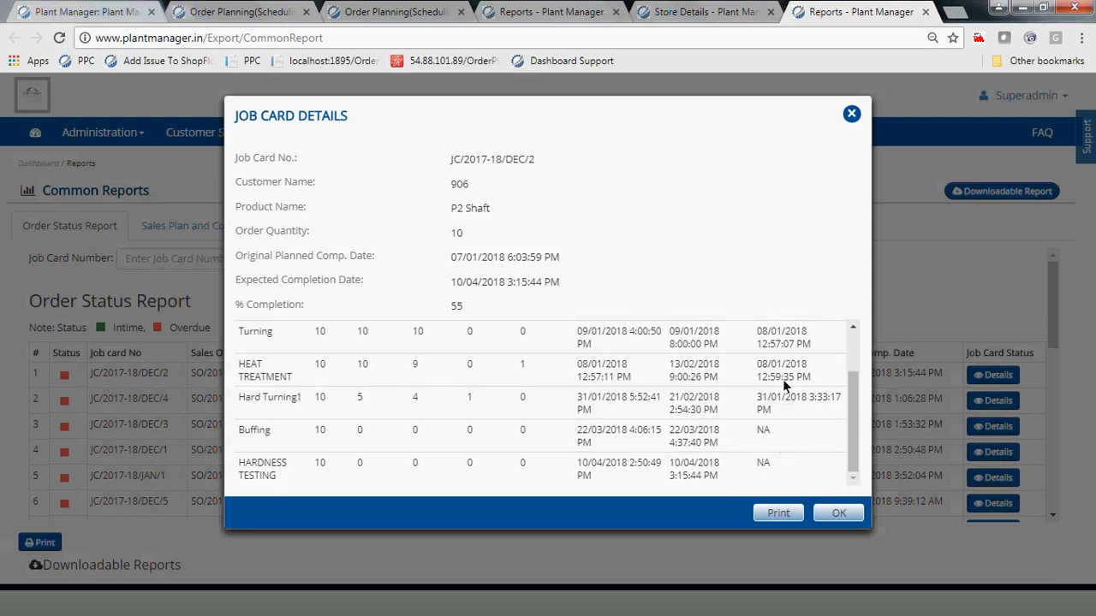
click(834, 516)
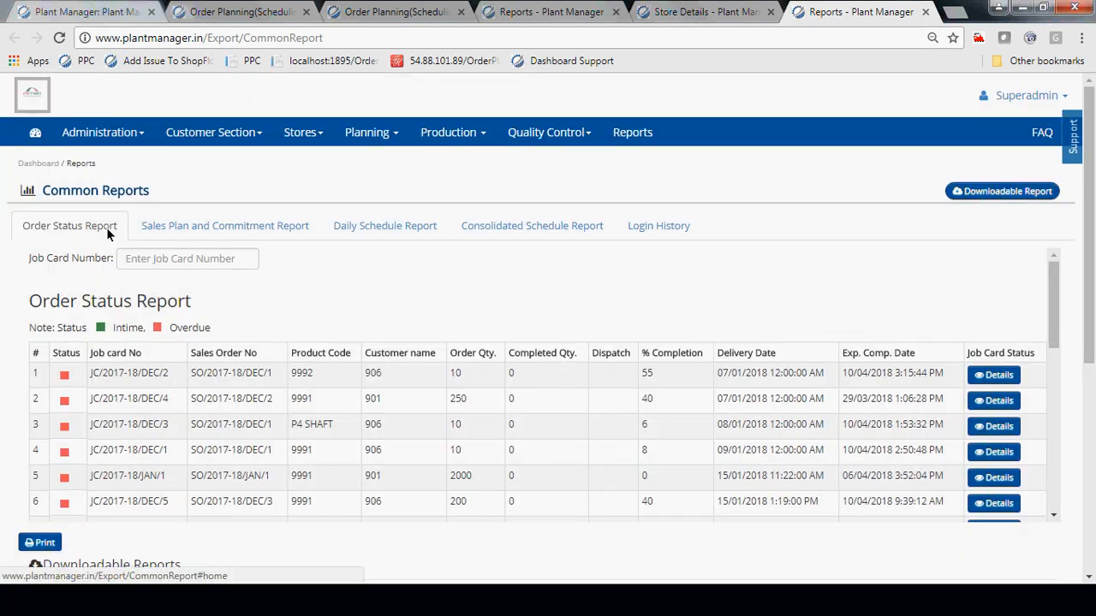
Step: Open the Sales Plan and Commitment Report and compare the planned and expected completion dates of the orders
click(206, 227)
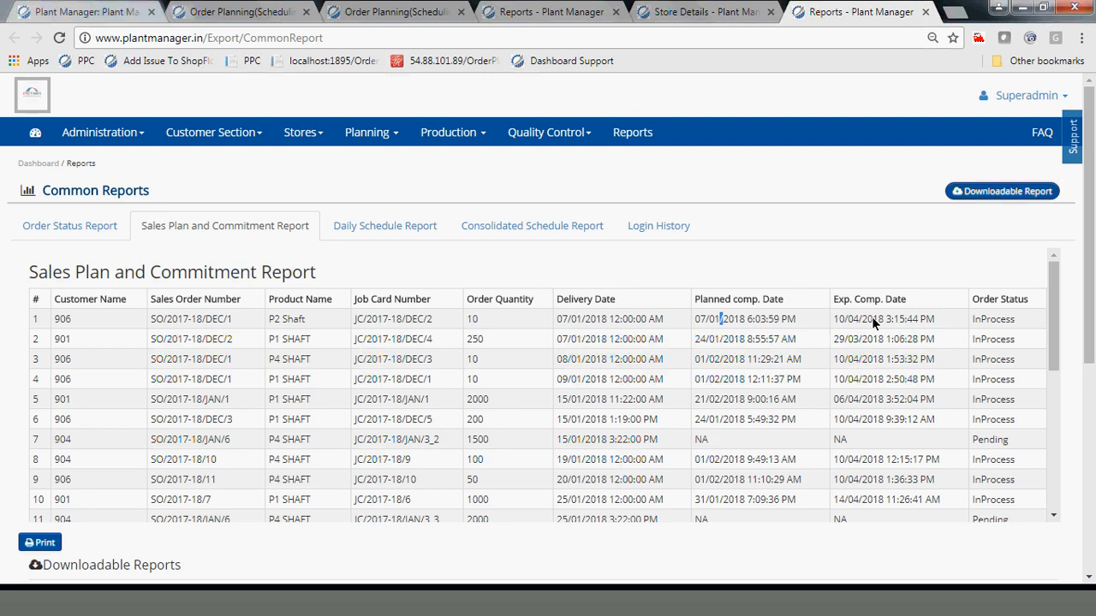
click(861, 322)
double_click(863, 319)
click(858, 361)
Step: View the Daily Schedule Report and the Consolidated Schedule Report, checking the ACE 3001 cutting operations by date
click(346, 228)
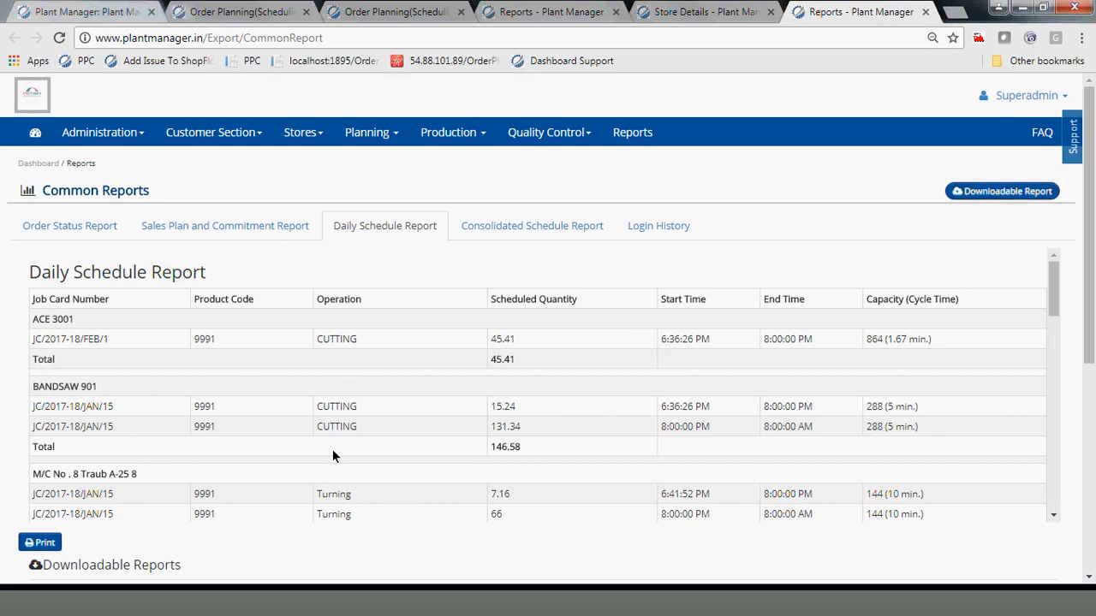
click(539, 227)
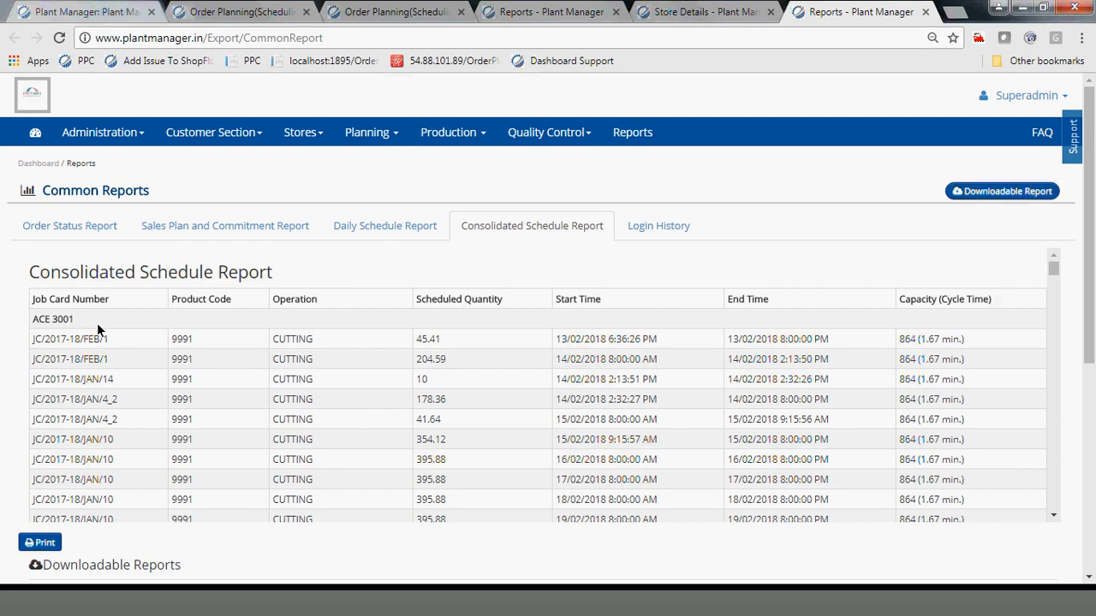
scroll(133, 510, down, 3)
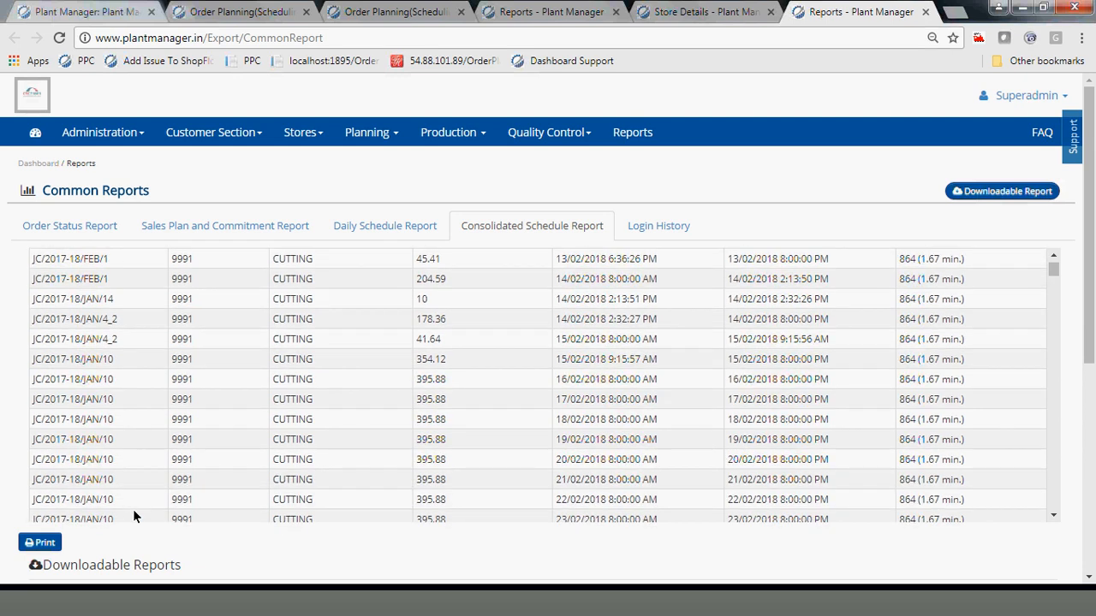
scroll(133, 510, up, 4)
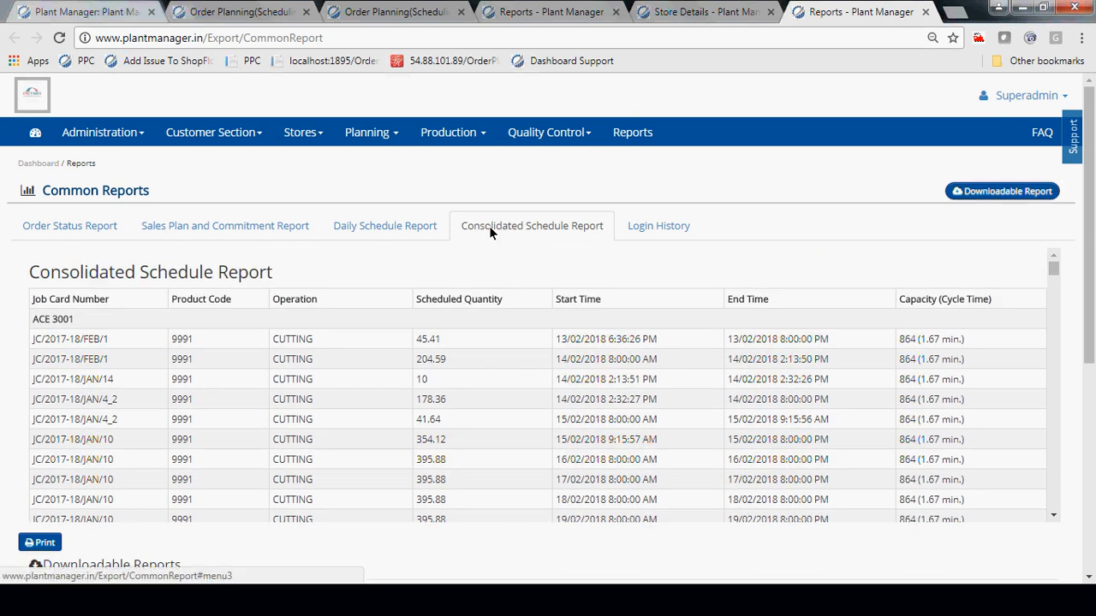
Step: Open the Login History and review it along with the planning, production, analytical and inventory reports available for download
click(664, 231)
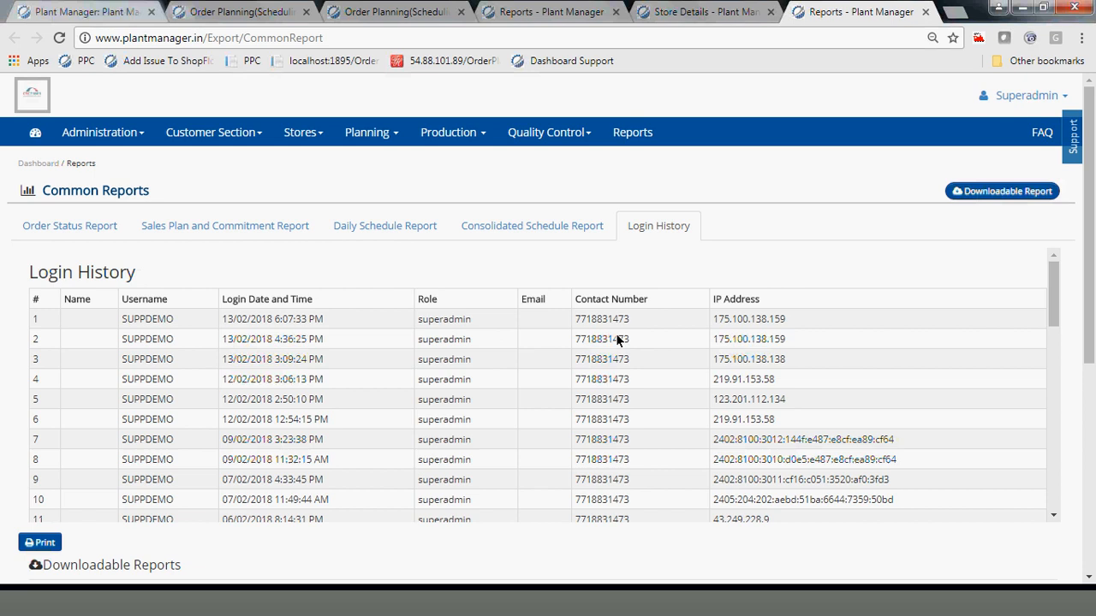
scroll(6, 342, down, 4)
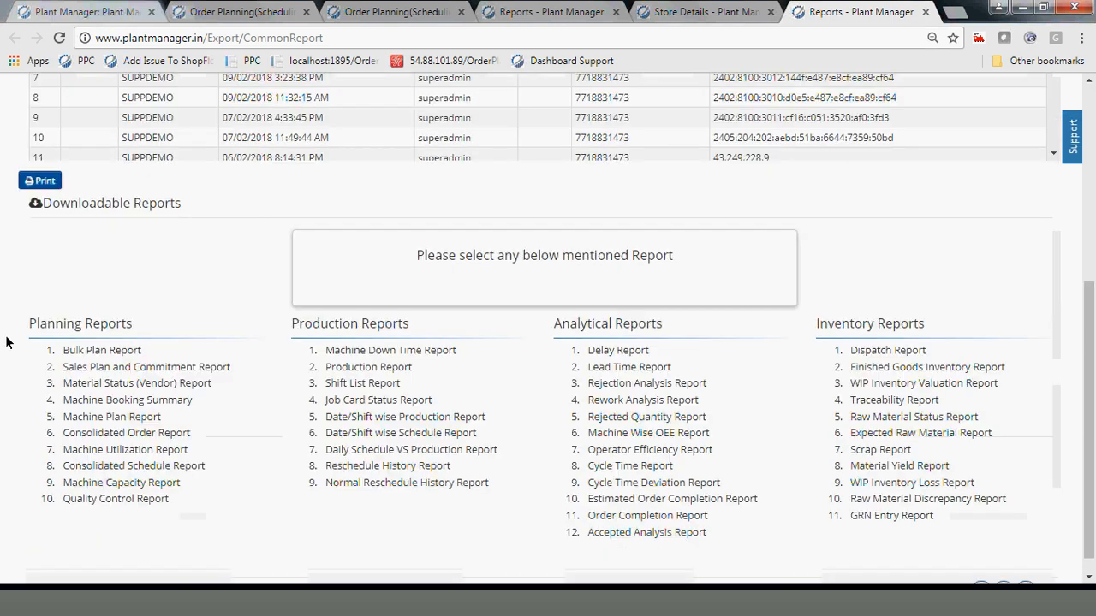
scroll(6, 343, down, 1)
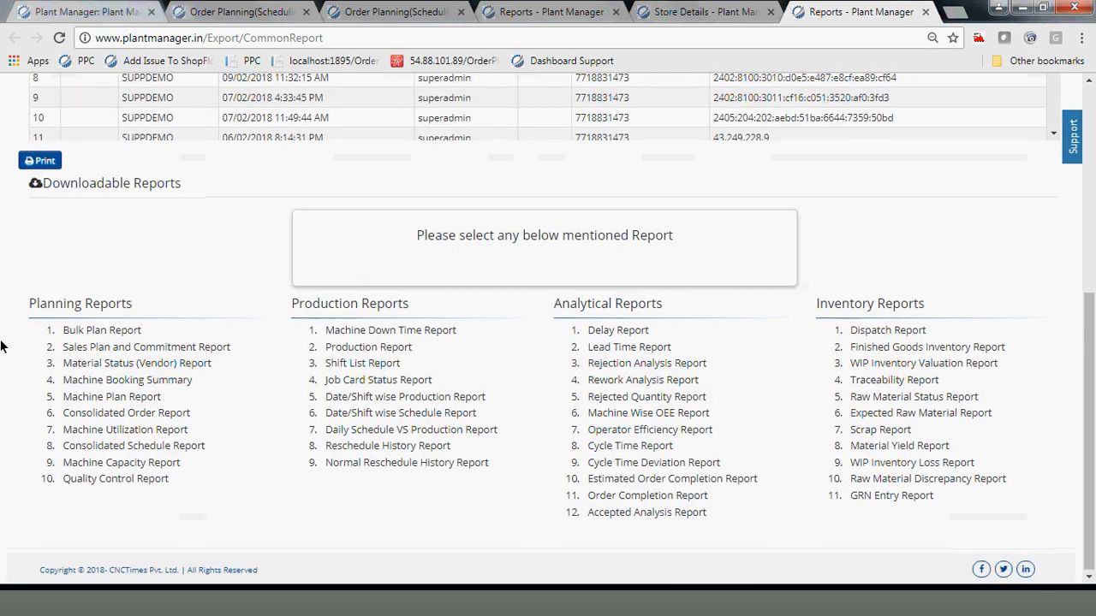
scroll(4, 344, up, 4)
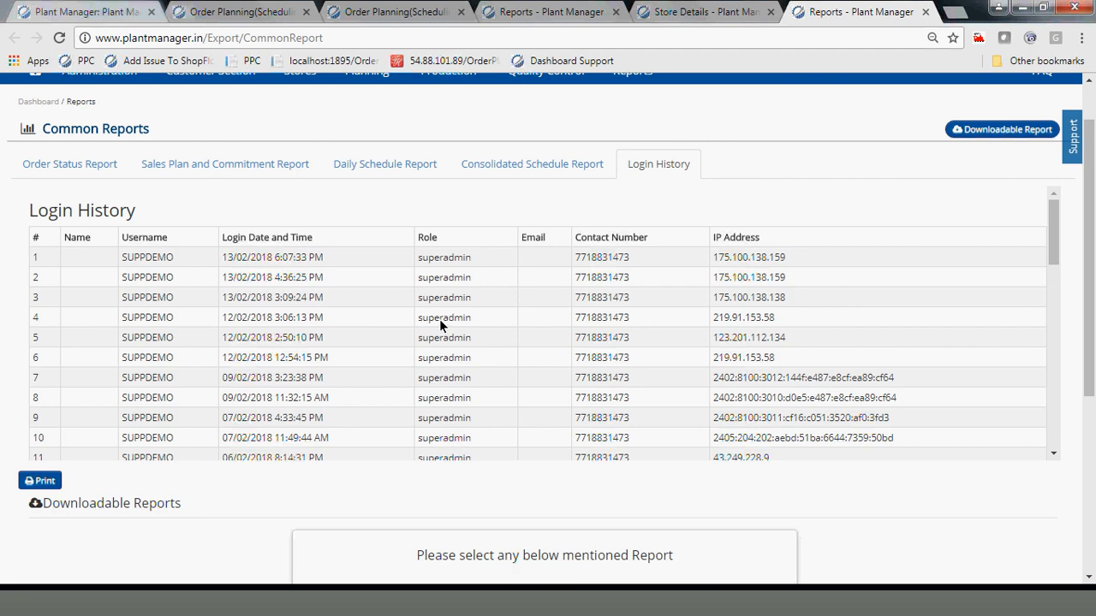
scroll(440, 318, down, 2)
scroll(100, 360, down, 2)
scroll(98, 417, down, 2)
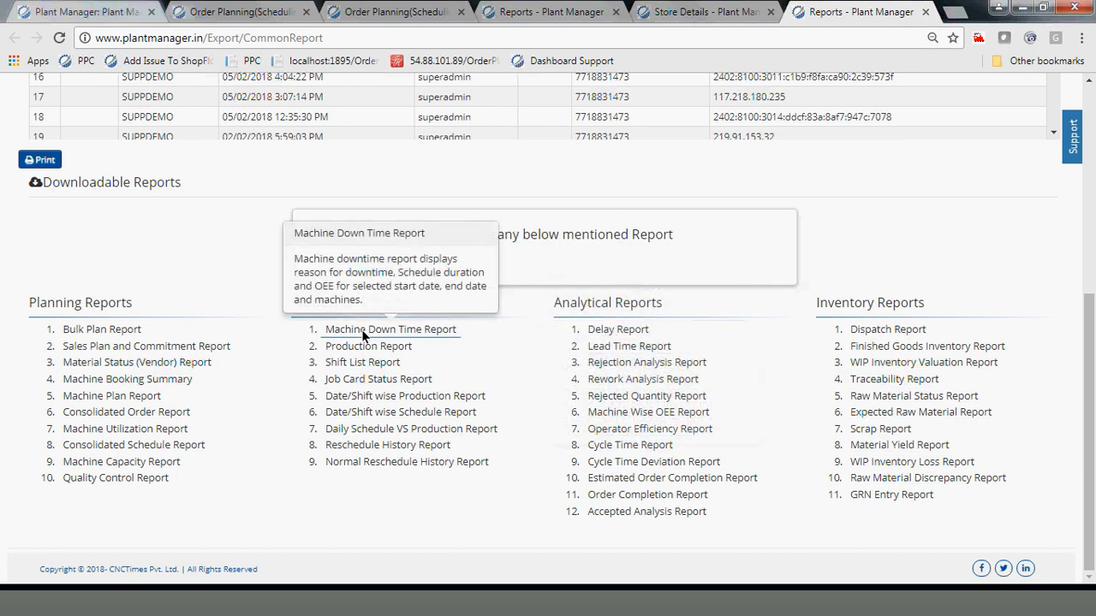
Step: Download the Machine Booking Summary for February 2018 and open the file in Excel with editing enabled
click(126, 377)
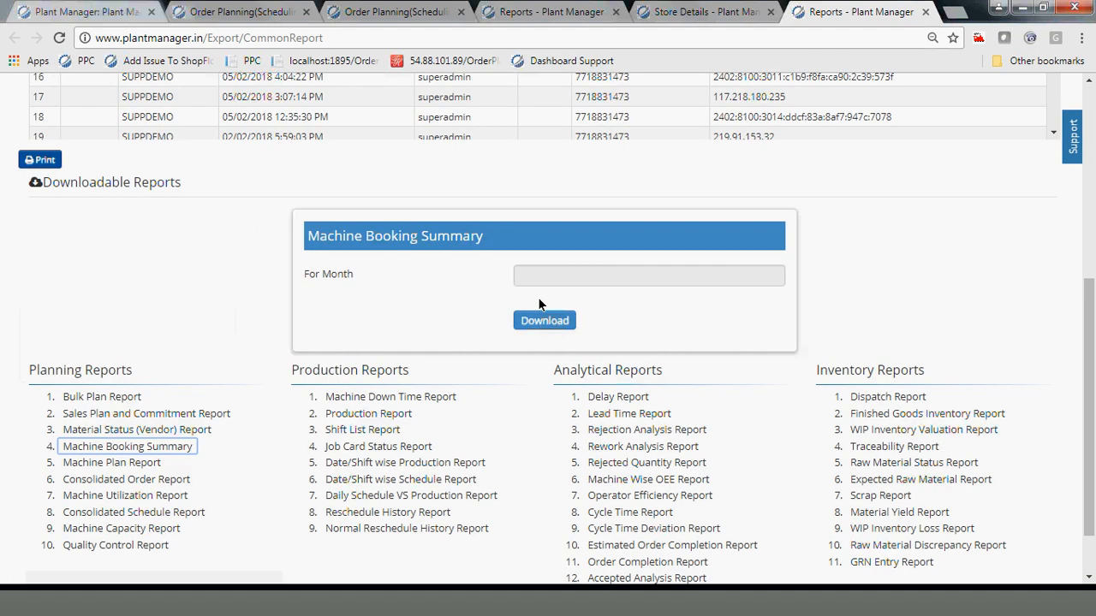
click(549, 281)
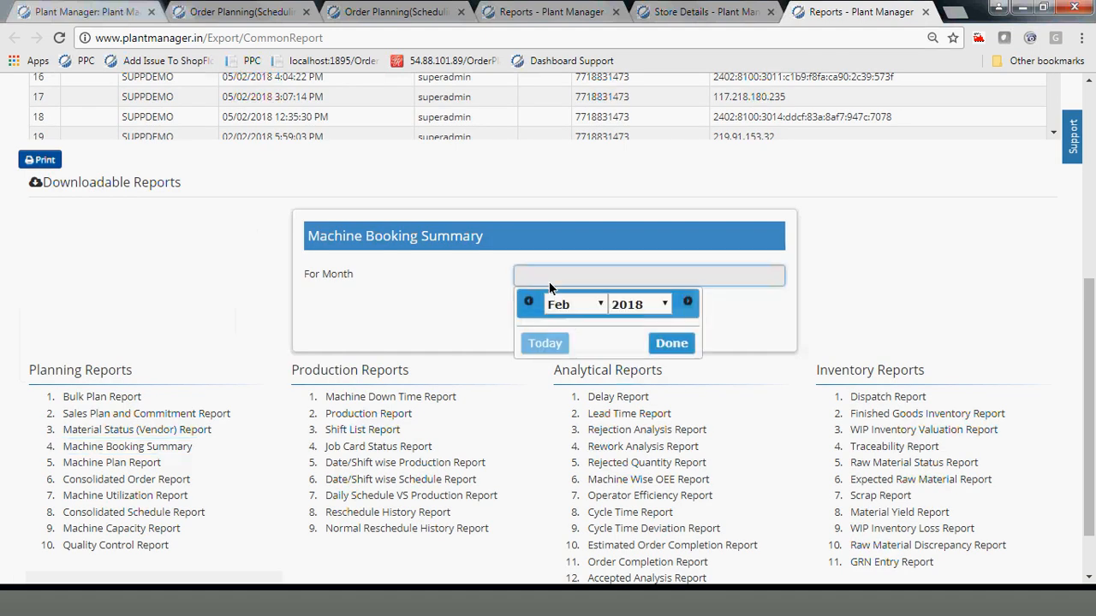
click(671, 343)
click(530, 324)
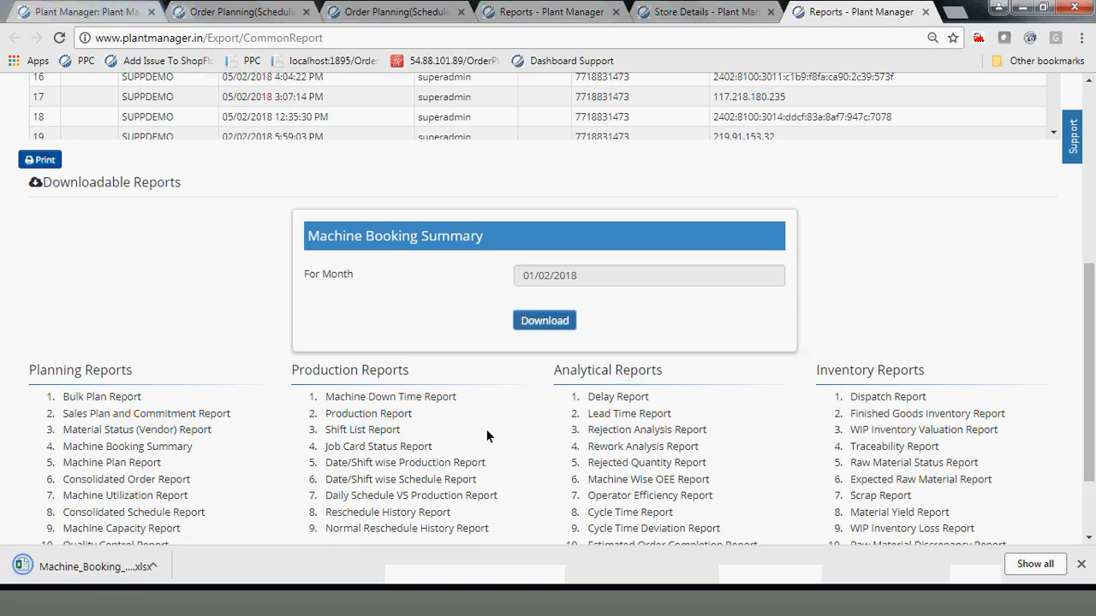
click(86, 567)
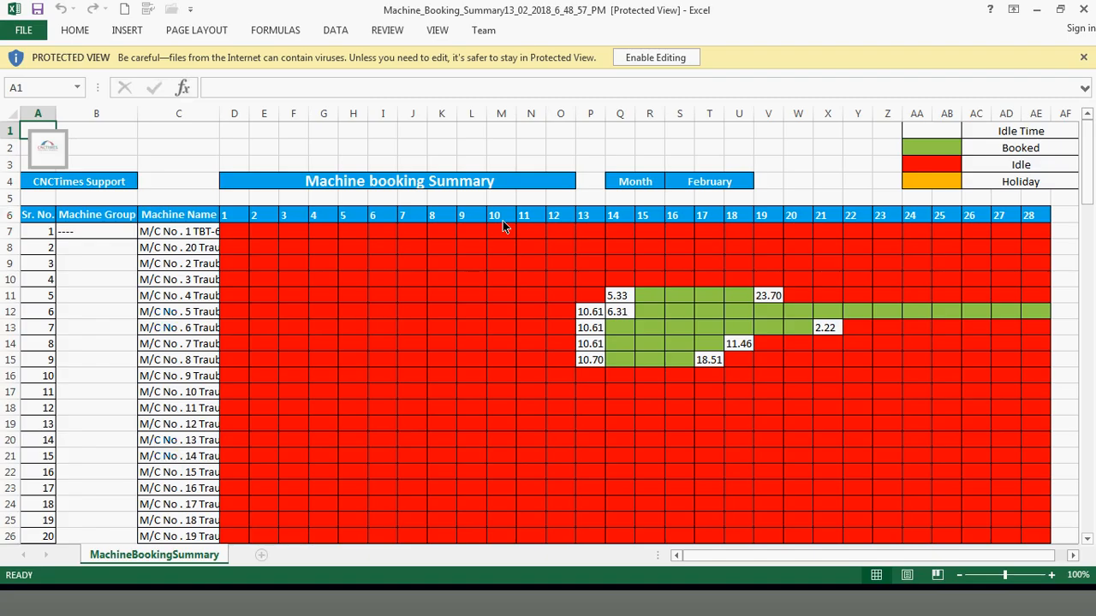
click(652, 57)
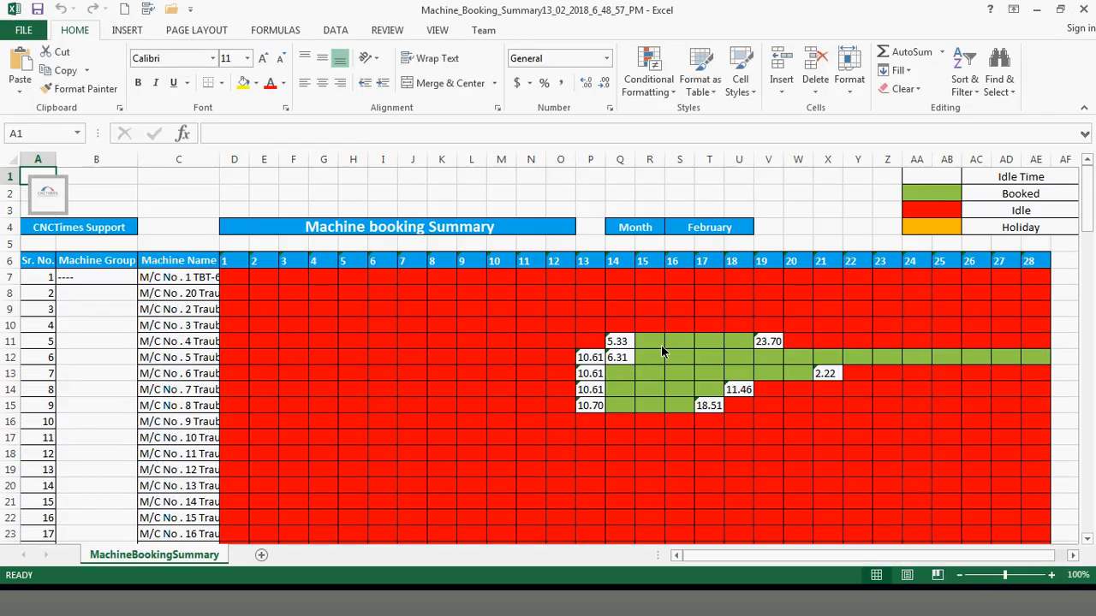
Step: Examine the booked, idle and idle-time cells of M/C No. 4 against the colour legend of the machine booking summary
click(649, 344)
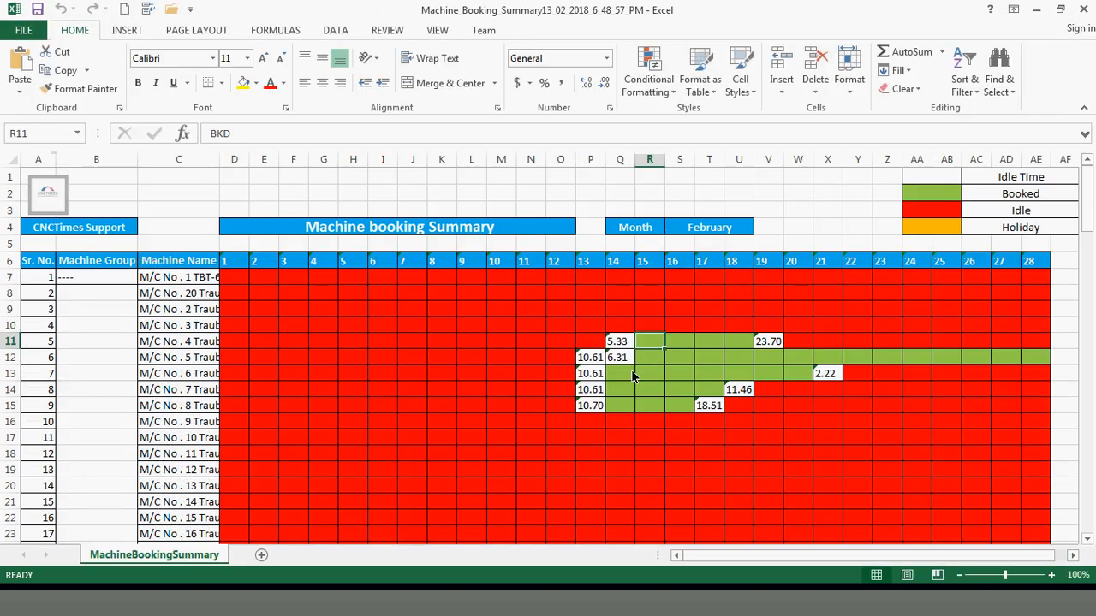
click(1000, 196)
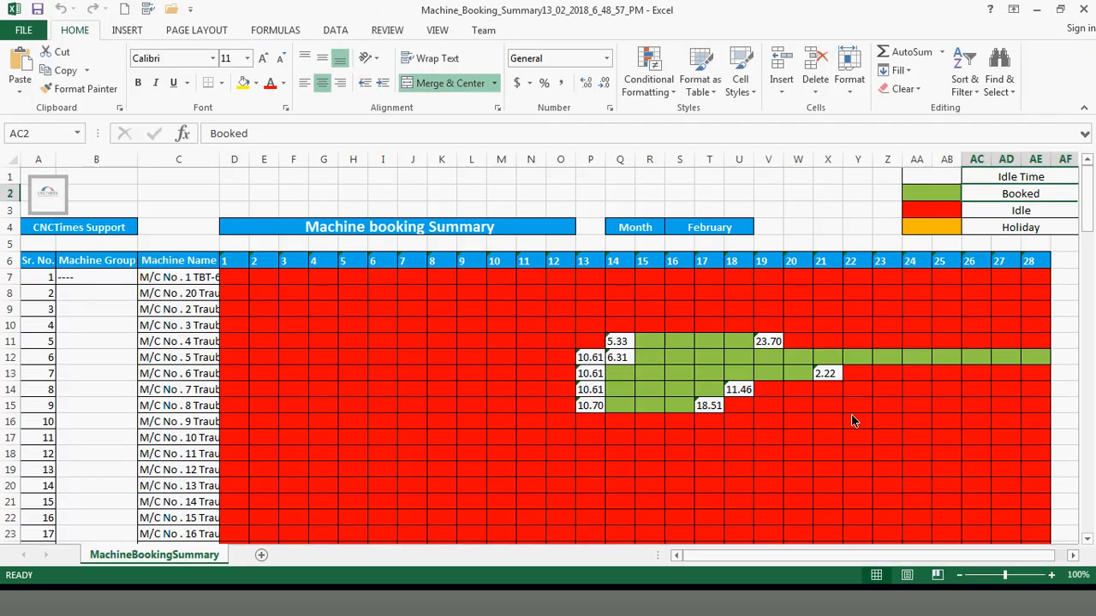
click(548, 347)
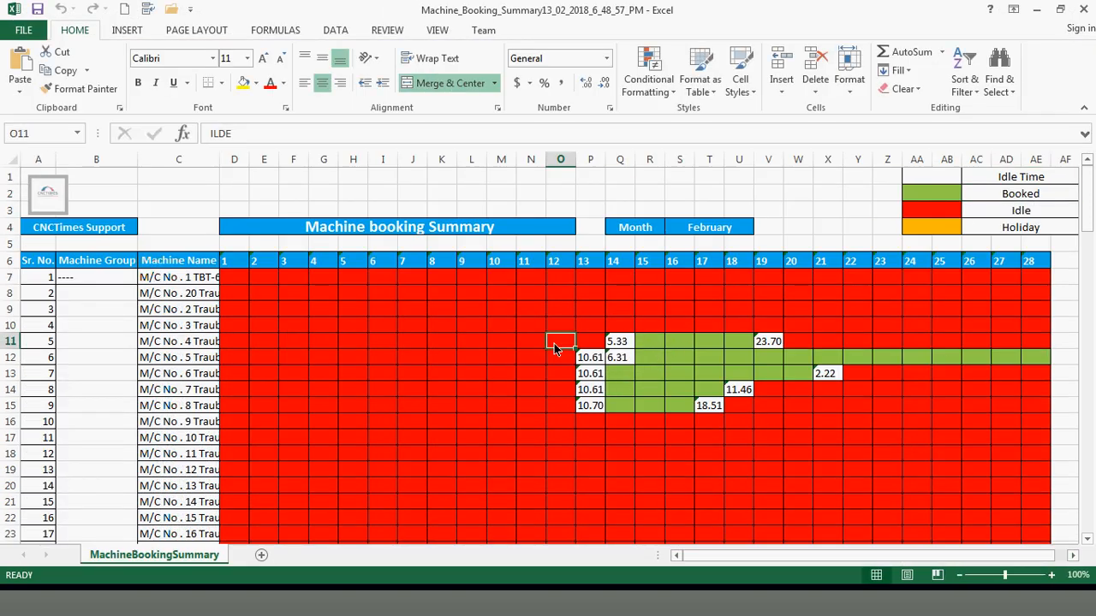
click(936, 210)
click(627, 343)
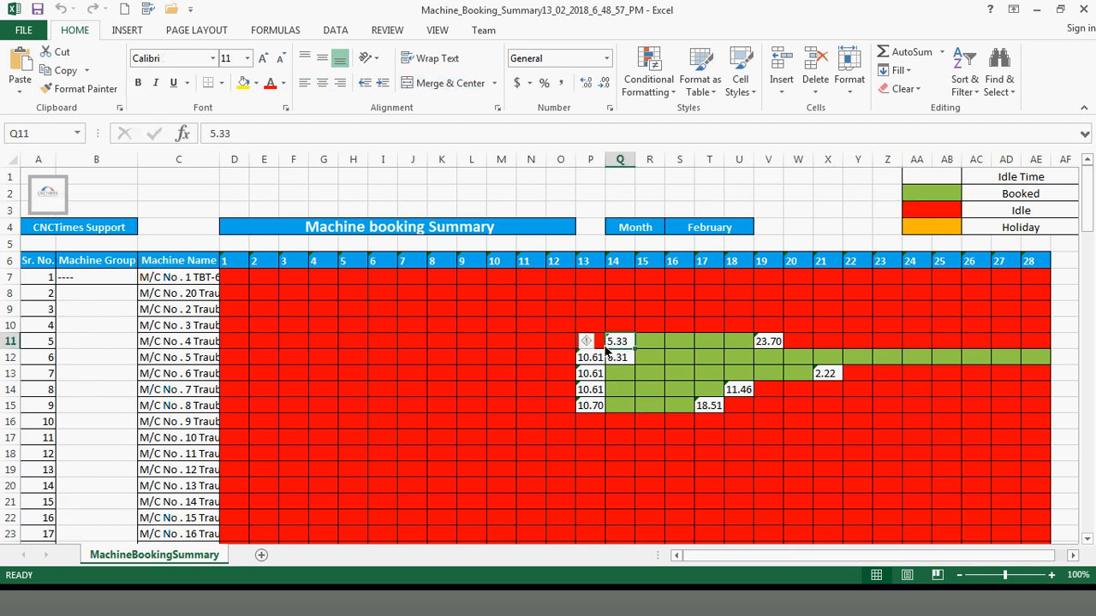
mouse_move(589, 343)
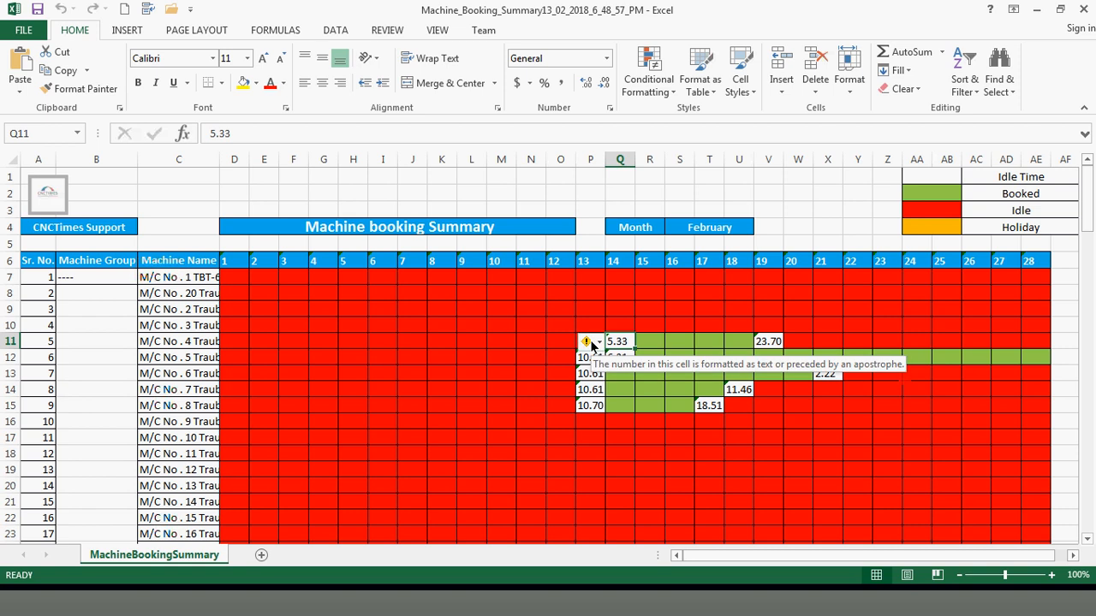
key(Up)
key(Up)
key(Up)
key(Up)
key(Up)
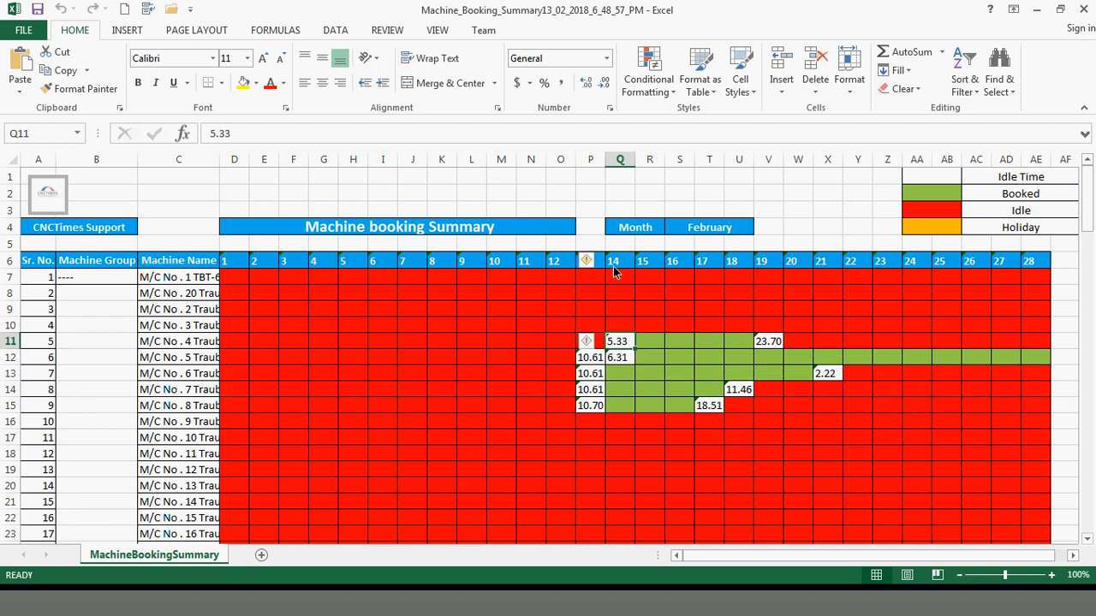
Step: Check the booked and idle February days of M/C No. 5 and M/C No. 6 in the booking summary
click(186, 366)
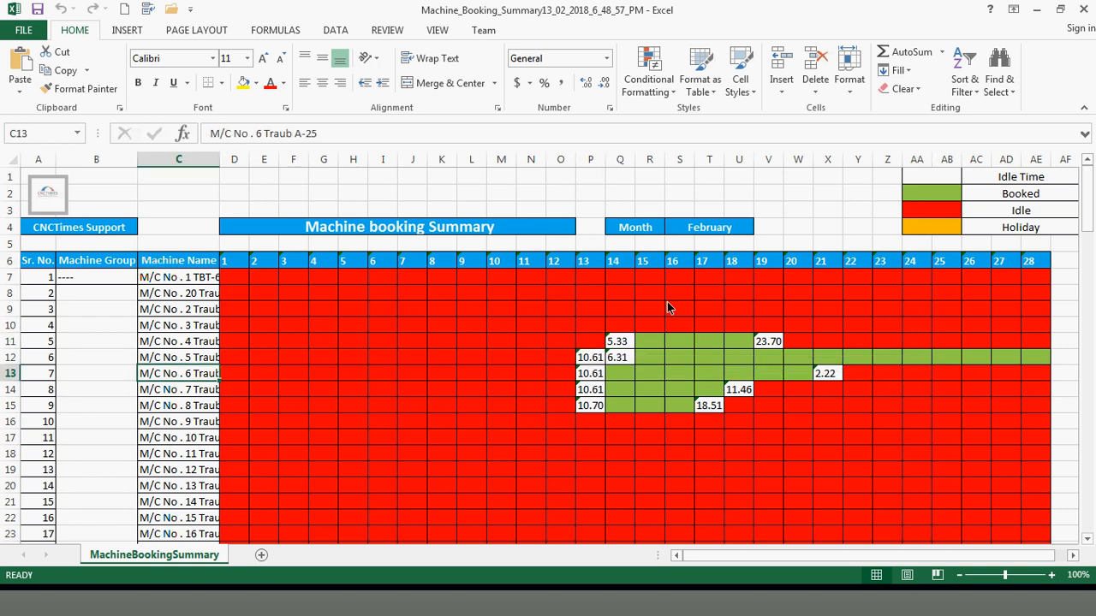
click(650, 358)
click(713, 360)
click(797, 370)
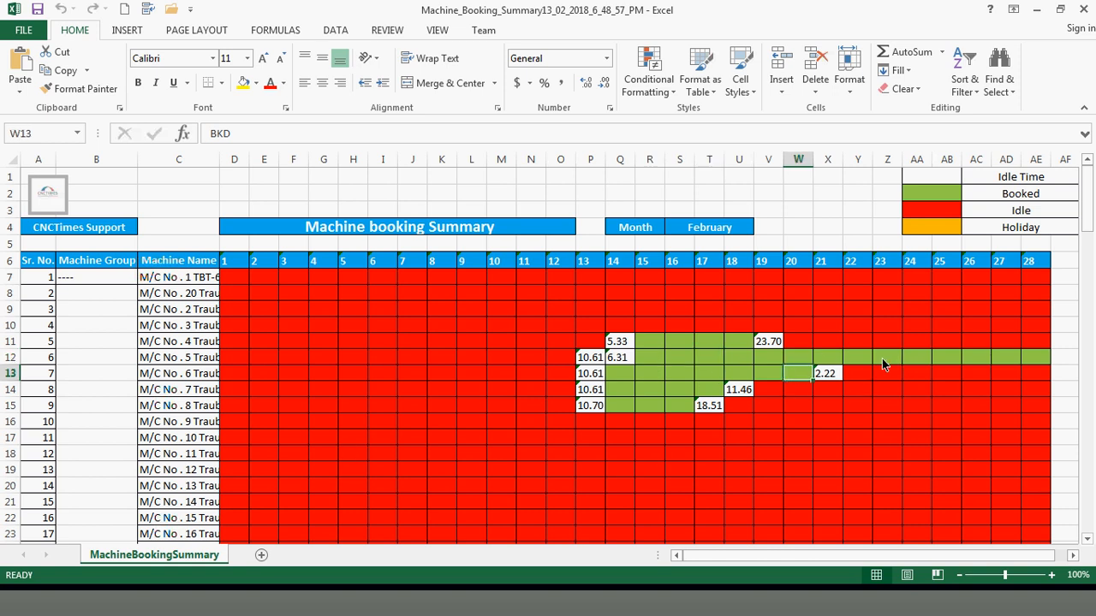
click(860, 372)
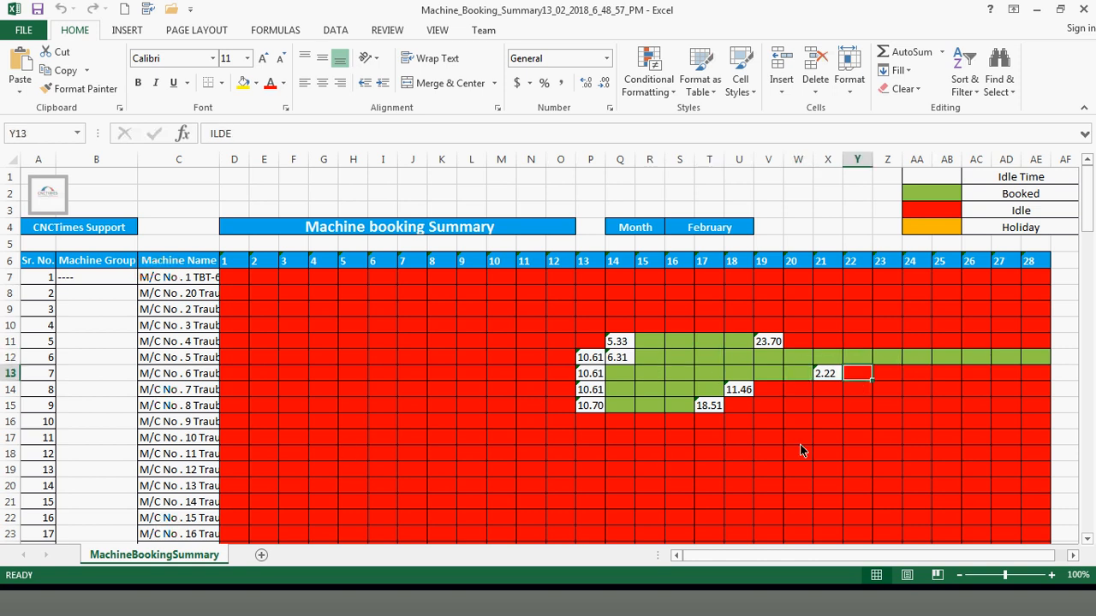
Step: Compare the idle days of M/C No. 6 from February 22 with the booked days of M/C No. 5 from February 26 to 28
click(157, 378)
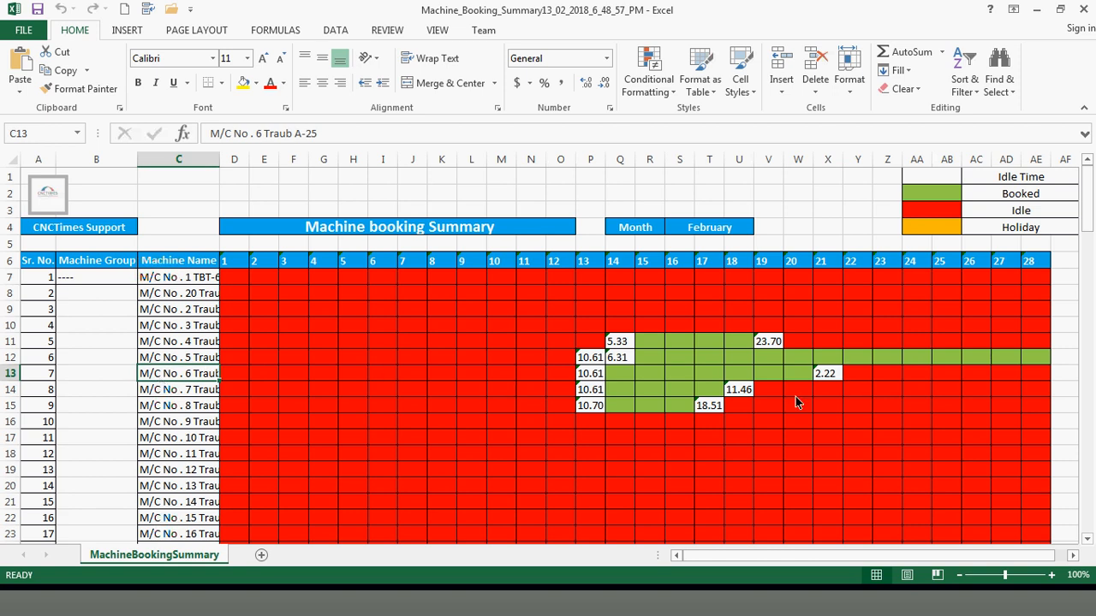
click(10, 373)
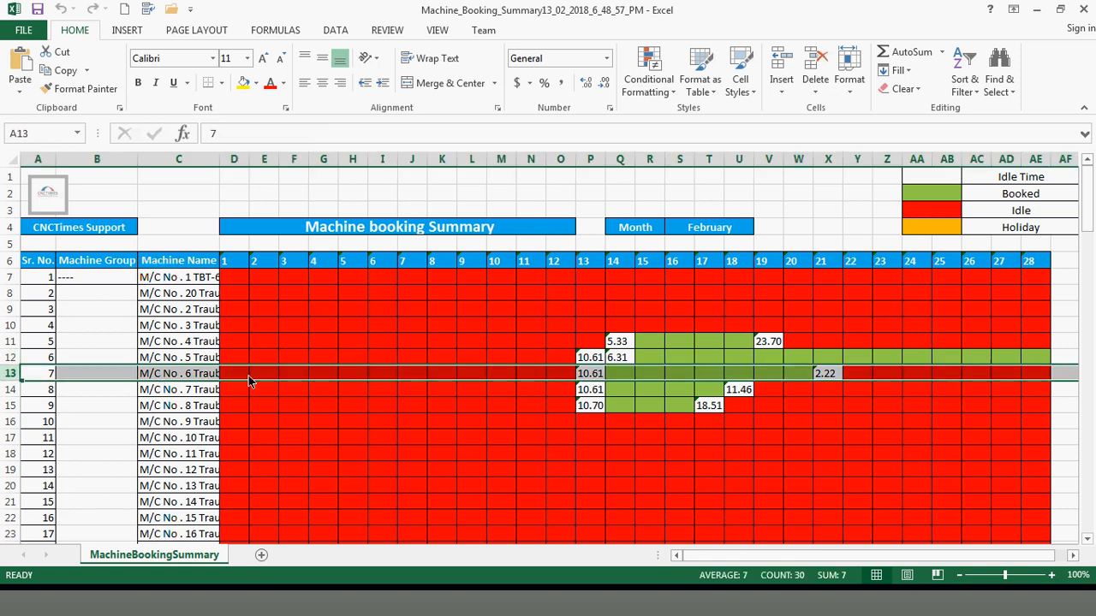
click(860, 374)
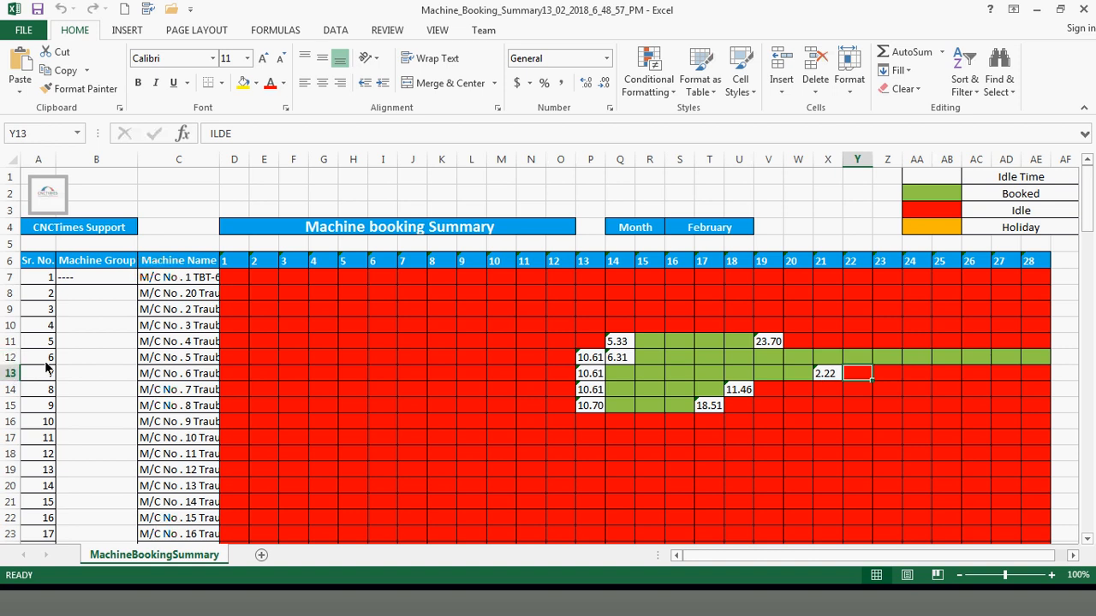
drag(974, 357, 1030, 360)
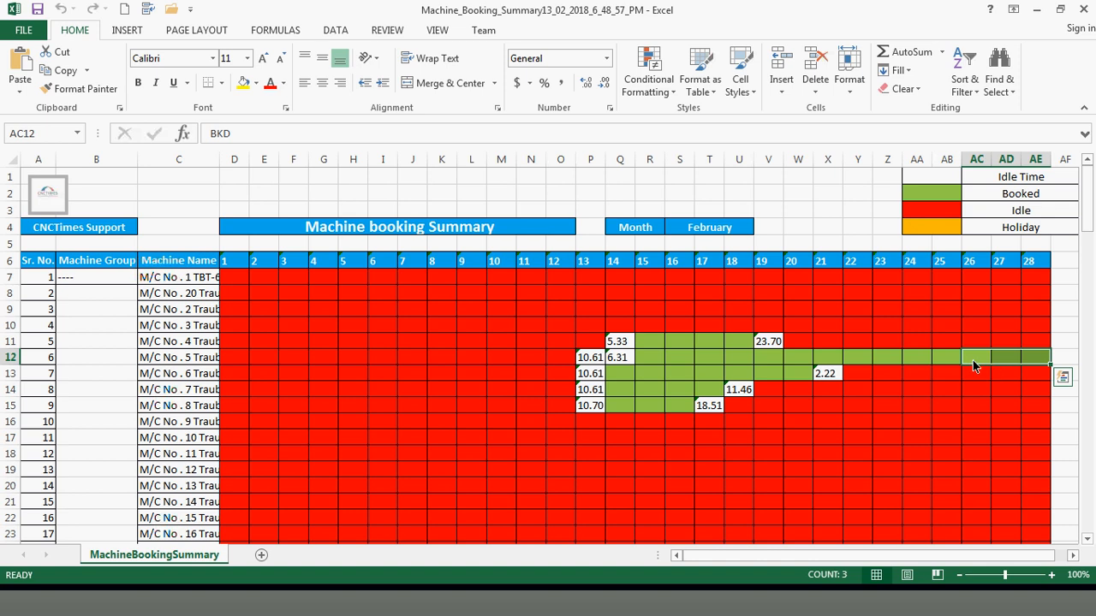
click(850, 378)
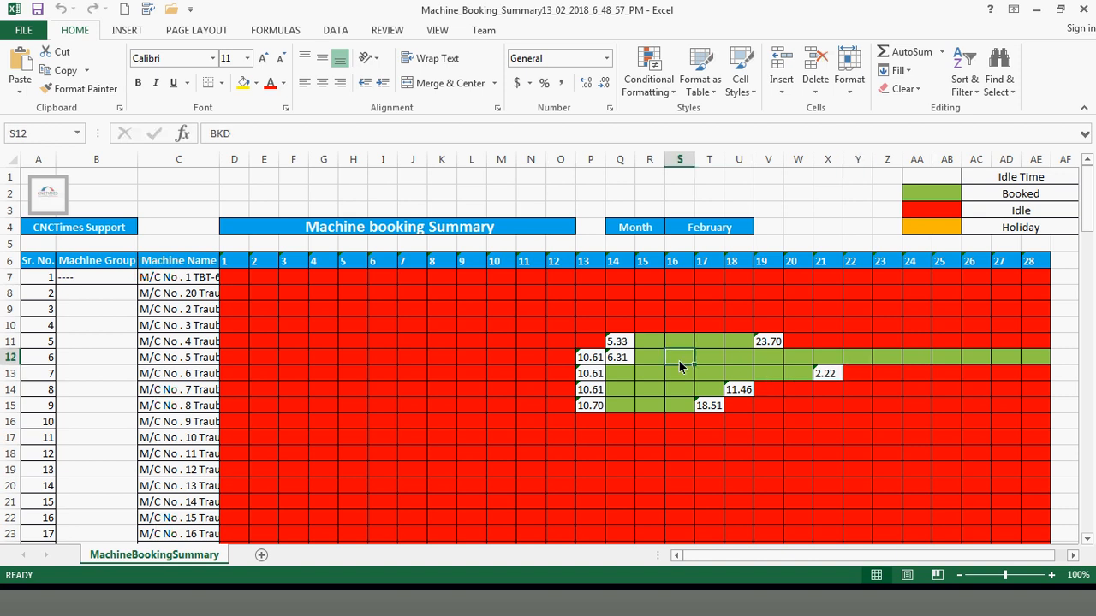
Step: Look through the booked and idle days of the remaining machines, down to BANDSAW 901, WHEEL 931 and ACE 3001
scroll(679, 366, down, 5)
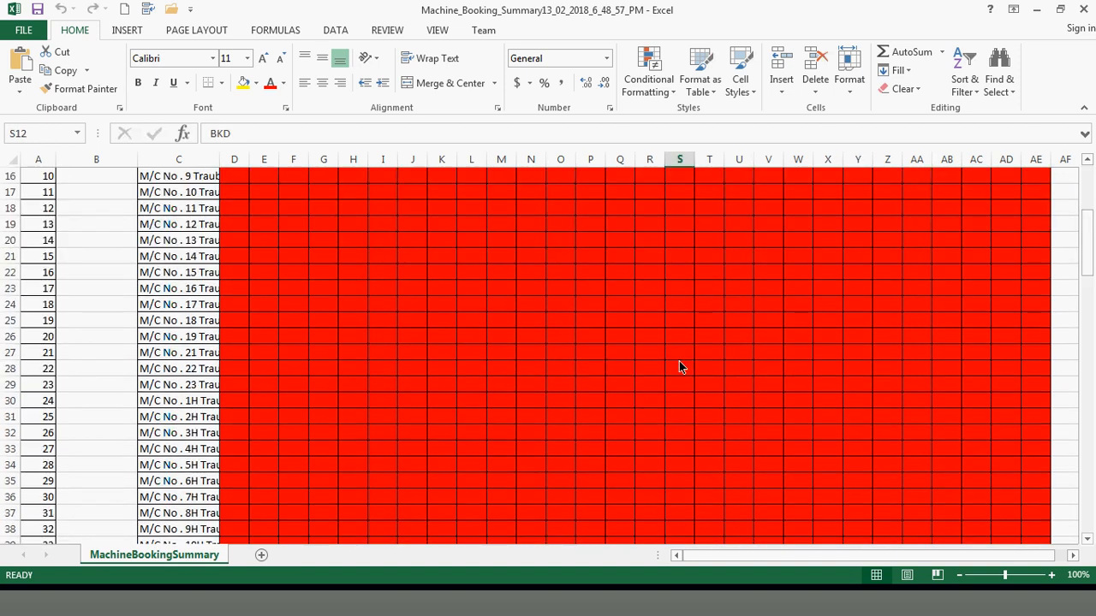
scroll(679, 366, down, 6)
scroll(678, 366, down, 15)
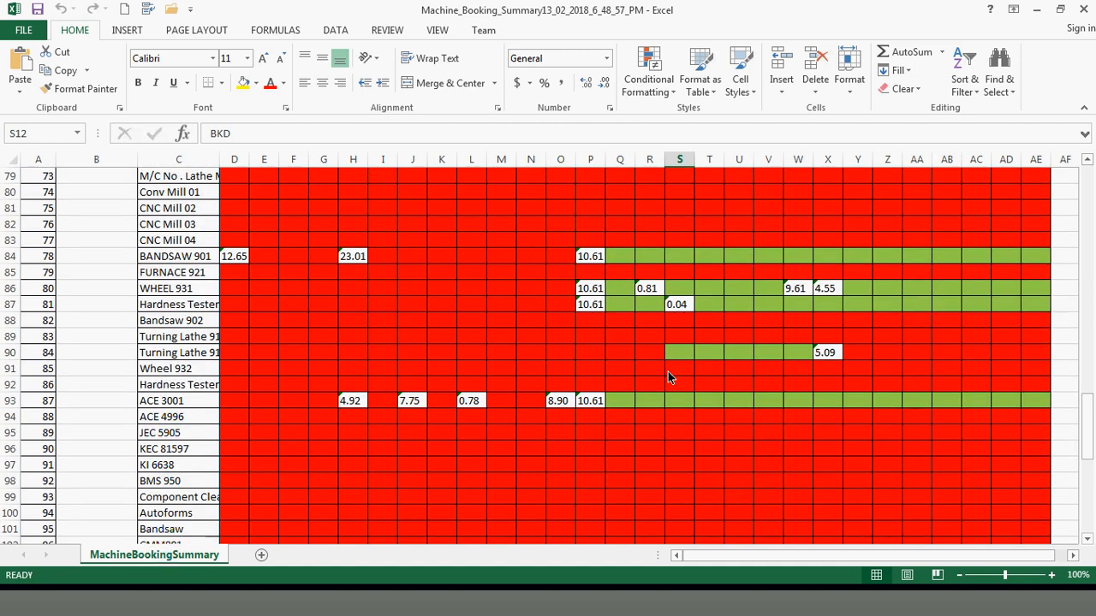
scroll(670, 377, up, 20)
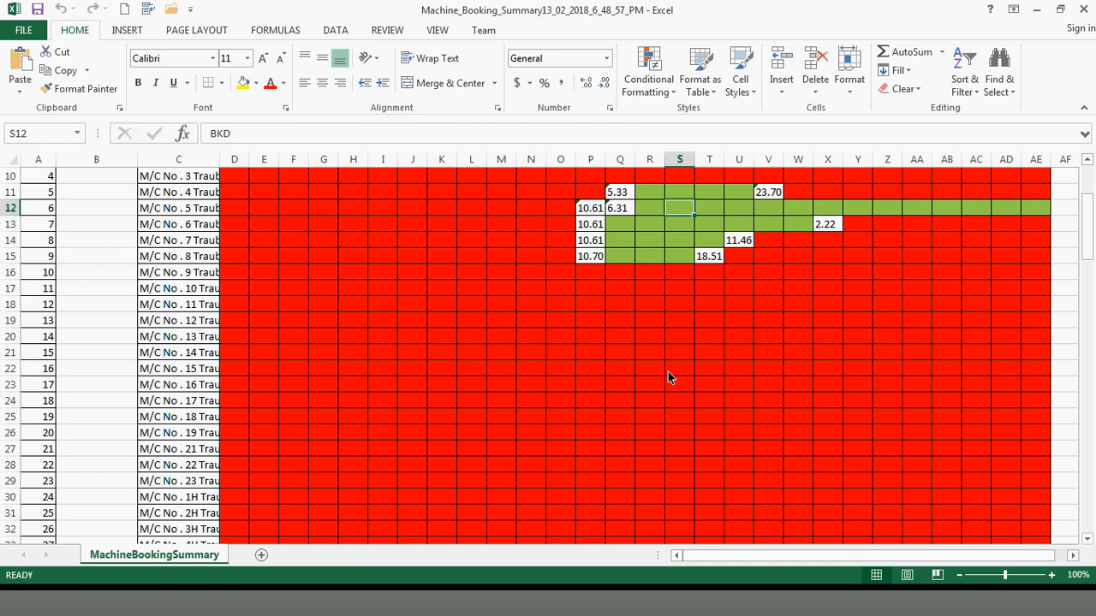
Step: Inspect the idle blocks around the booked machines and the February days of M/C No. 10 in the booking summary
drag(667, 293, 1062, 329)
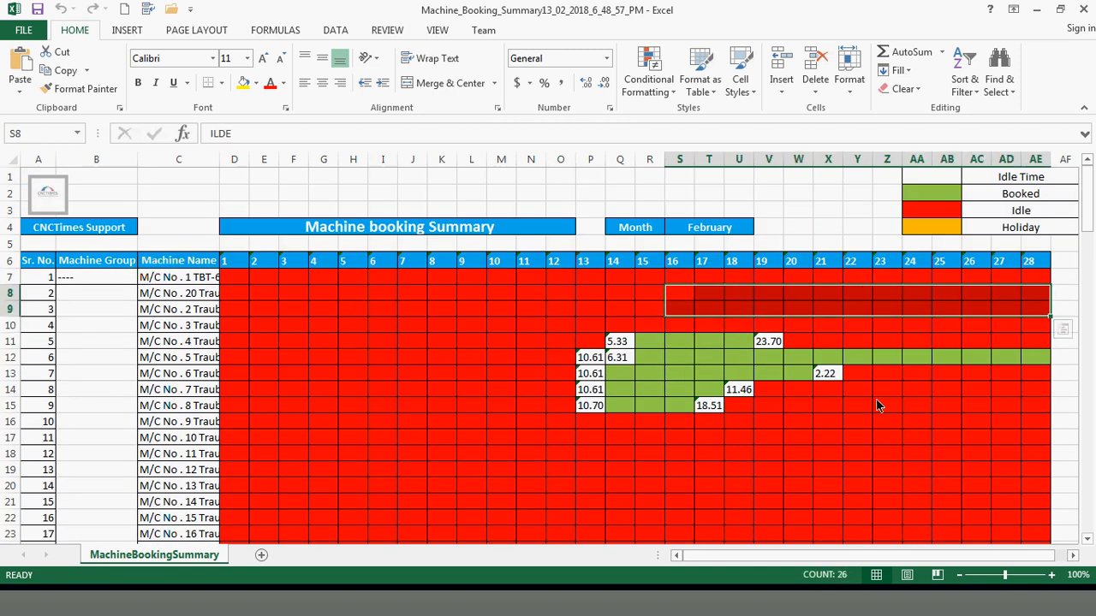
click(638, 457)
drag(613, 438, 1041, 469)
click(834, 470)
click(147, 439)
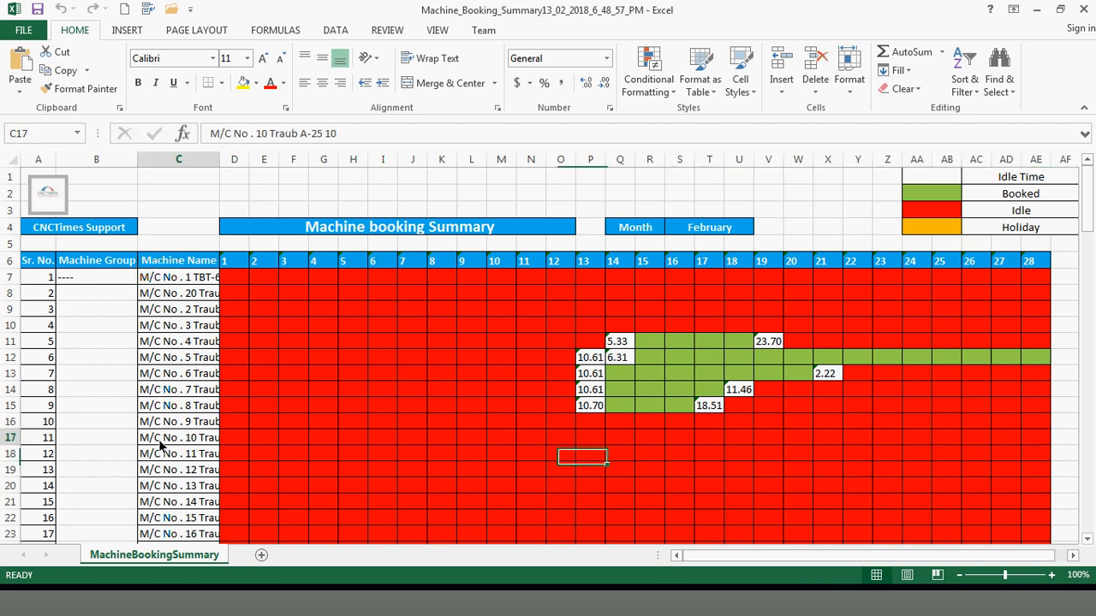
click(7, 439)
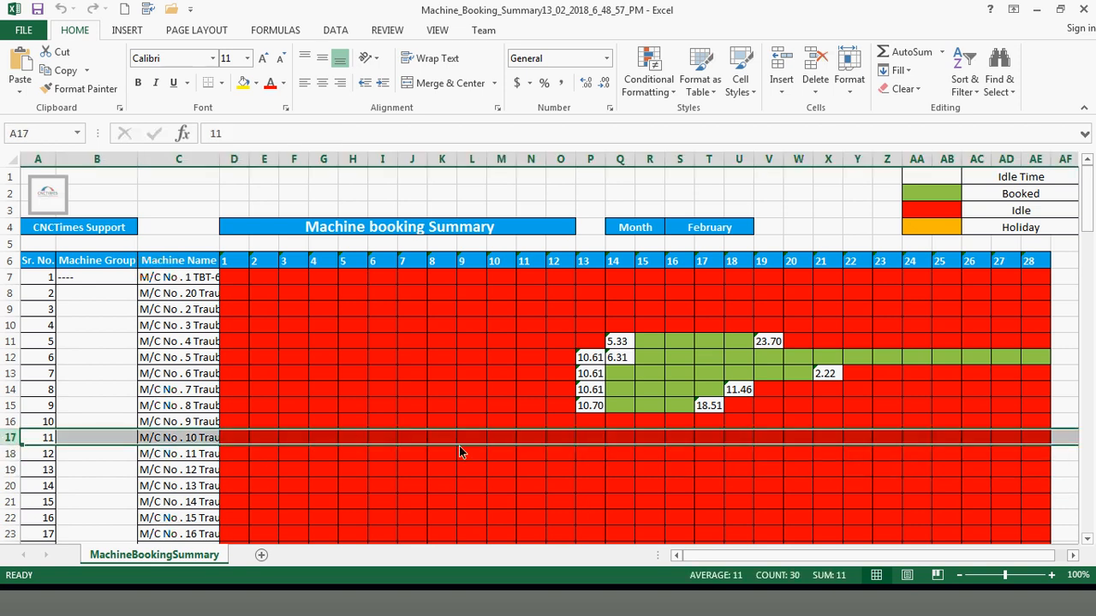
click(752, 441)
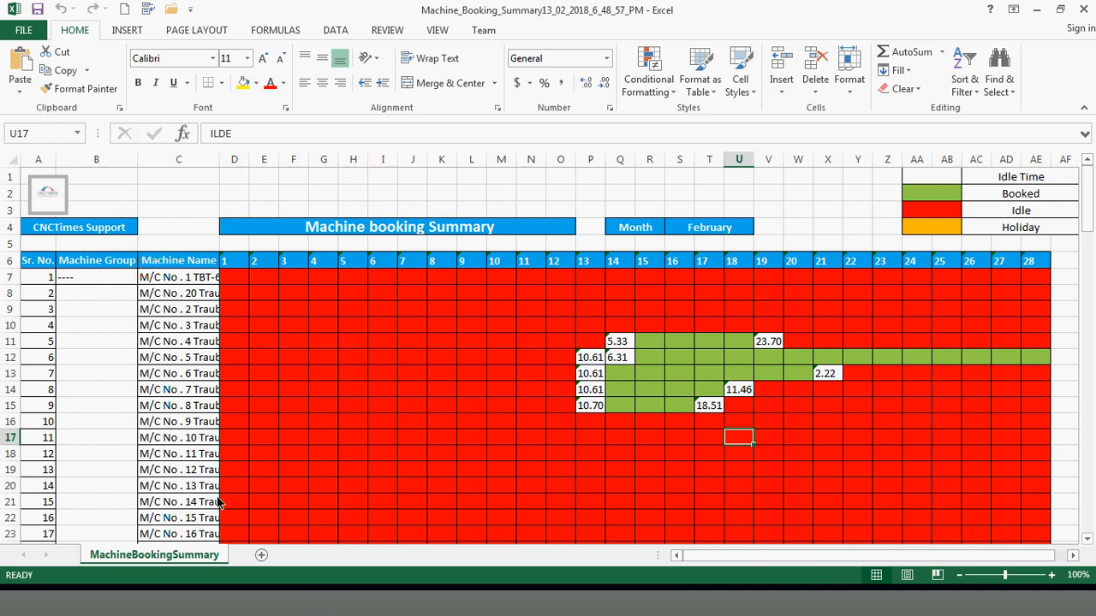
Step: Switch to Plant Manager, download the Machine Wise OEE Report for 01/02/2018 to 13/02/2018 and open its MachineWiseOEEReport sheet in Excel
key(alt+Tab)
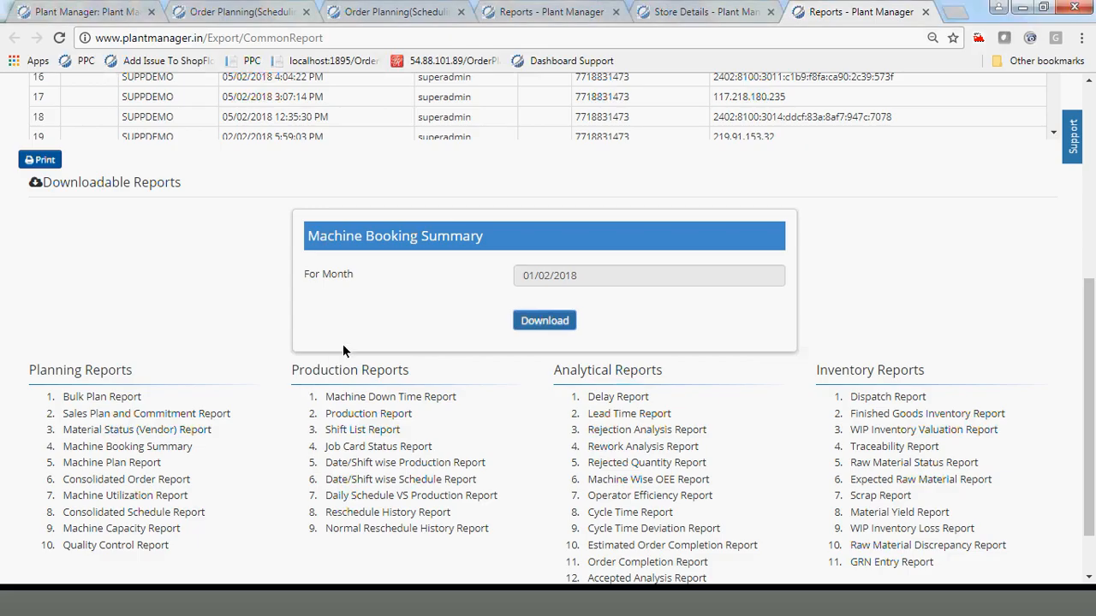
scroll(283, 309, down, 2)
click(640, 414)
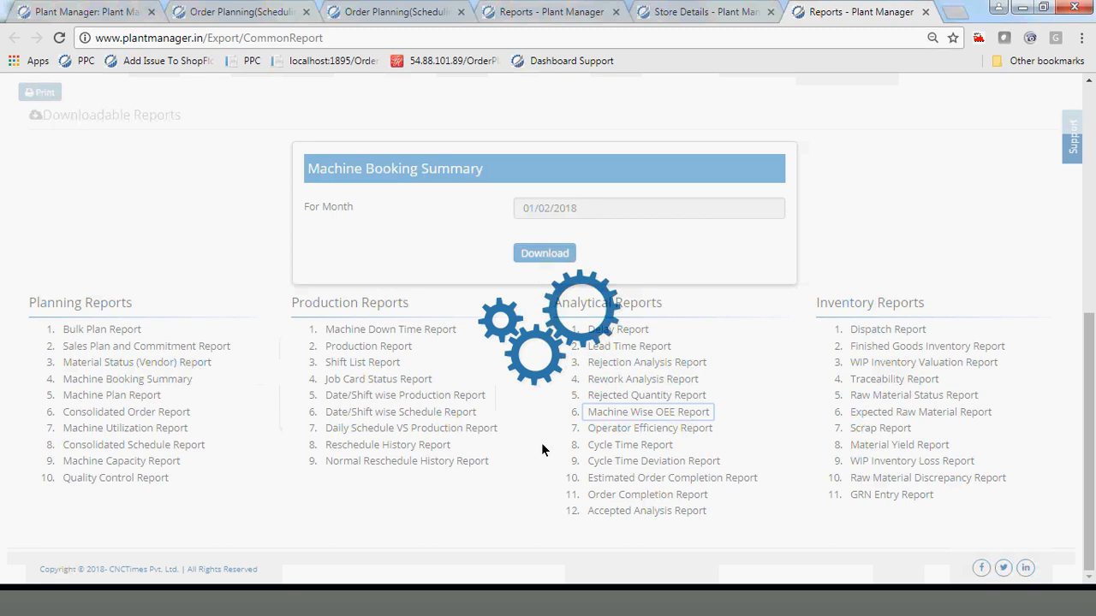
click(569, 206)
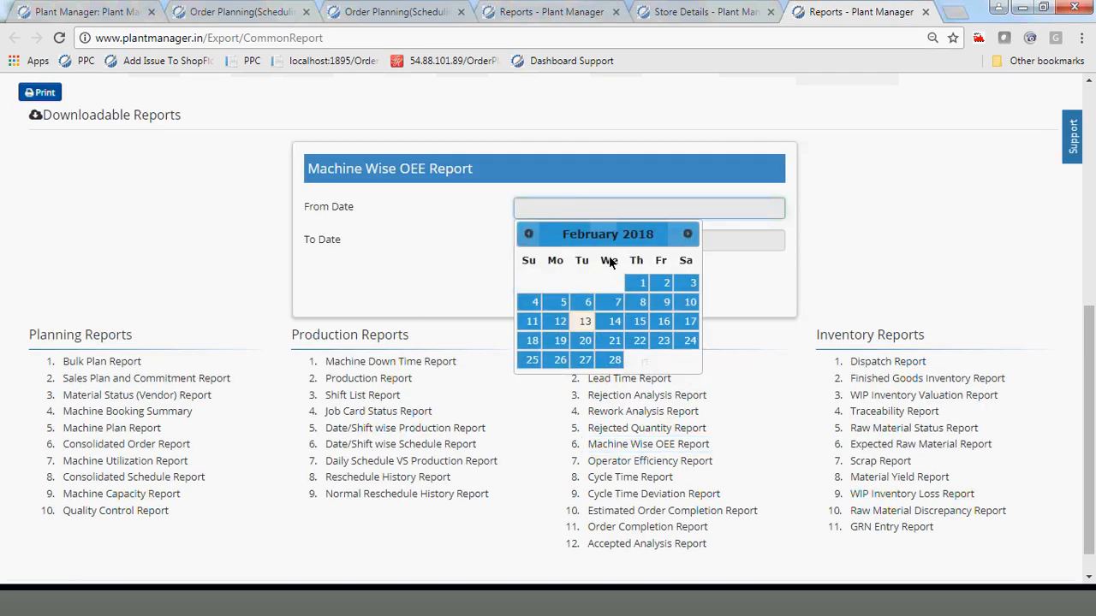
click(643, 280)
click(612, 244)
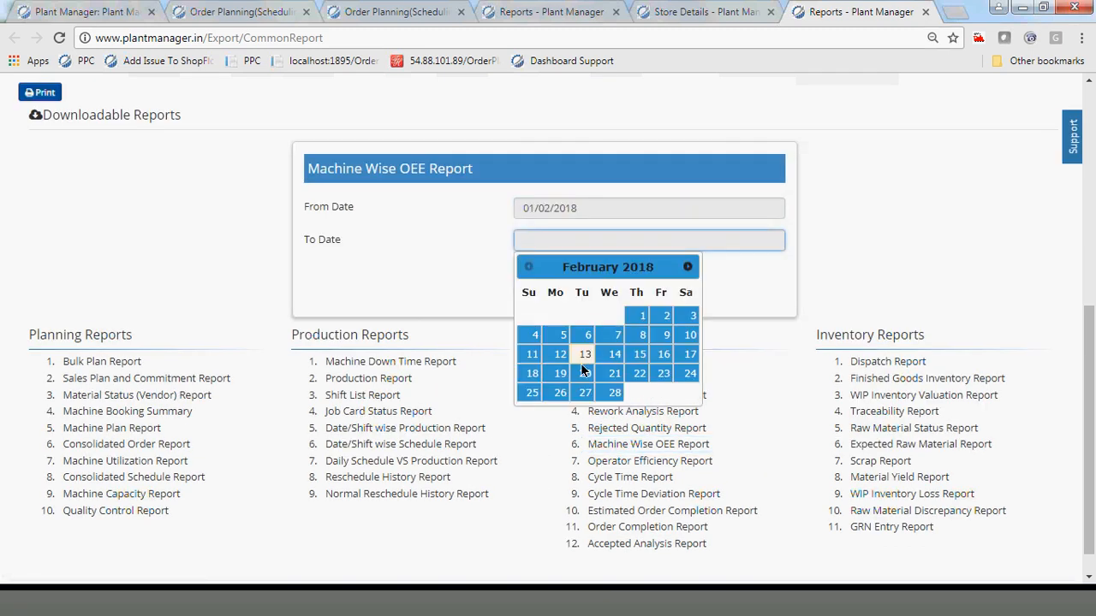
click(585, 354)
click(541, 288)
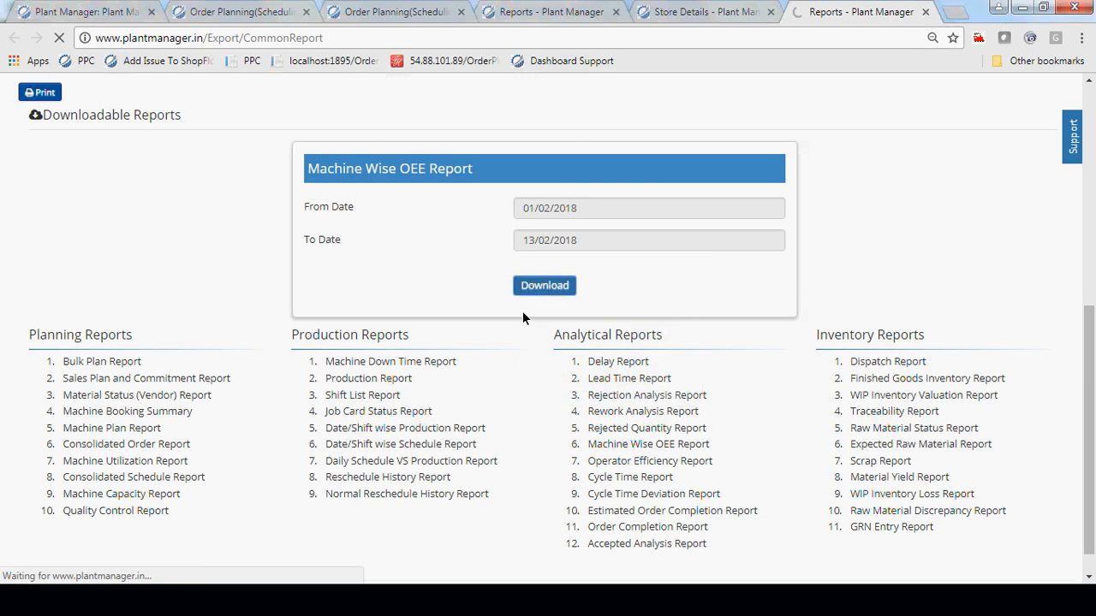
click(99, 558)
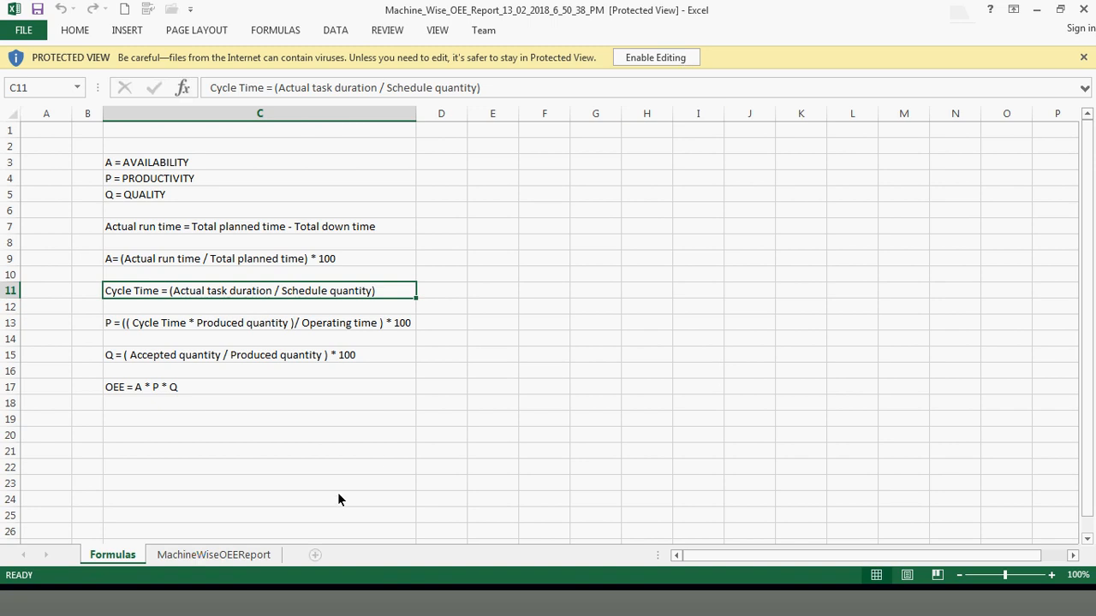
click(230, 558)
Step: Examine the A, P, Q and O row labels of BANDSAW 901 in the Machine Wise OEE Report
click(99, 283)
click(212, 289)
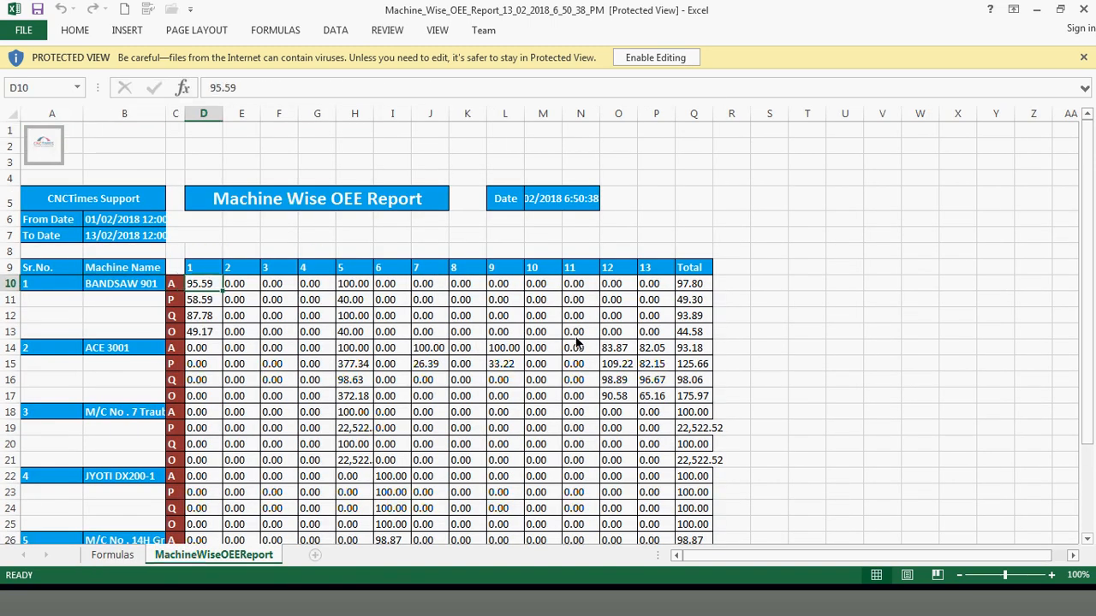
click(171, 291)
click(175, 304)
click(176, 319)
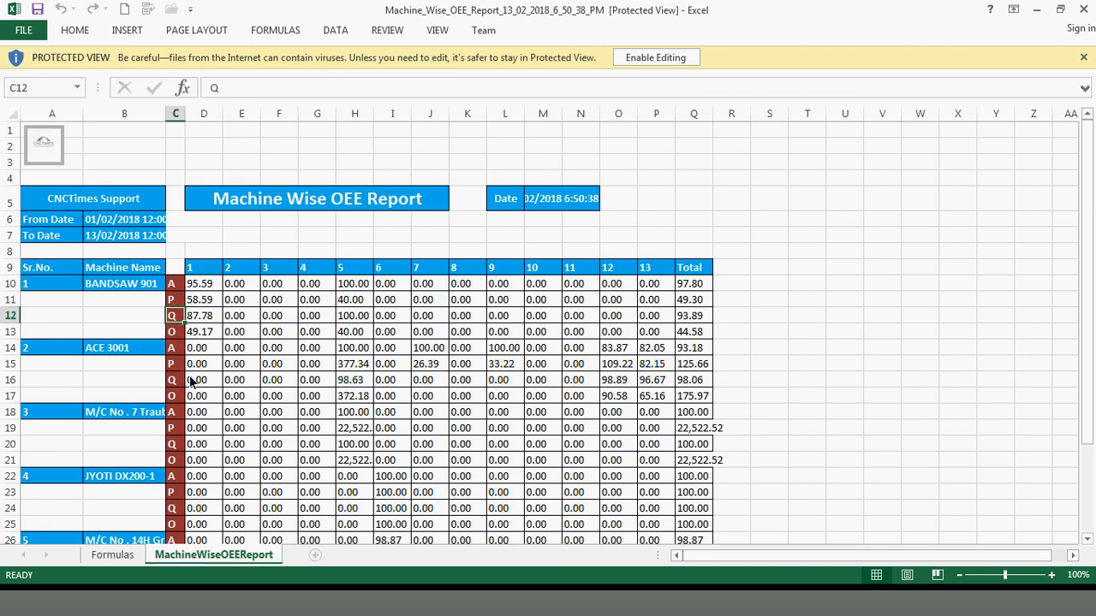
click(175, 331)
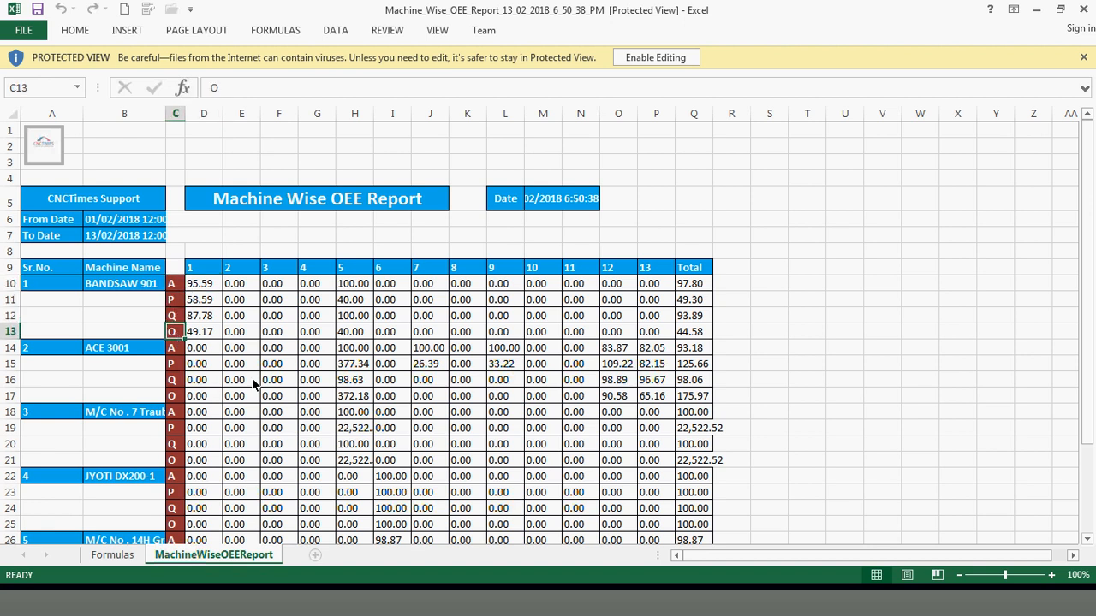
Step: Check the availability, productivity, quality and OEE values of BANDSAW 901 for day 1
drag(176, 291, 174, 322)
click(205, 291)
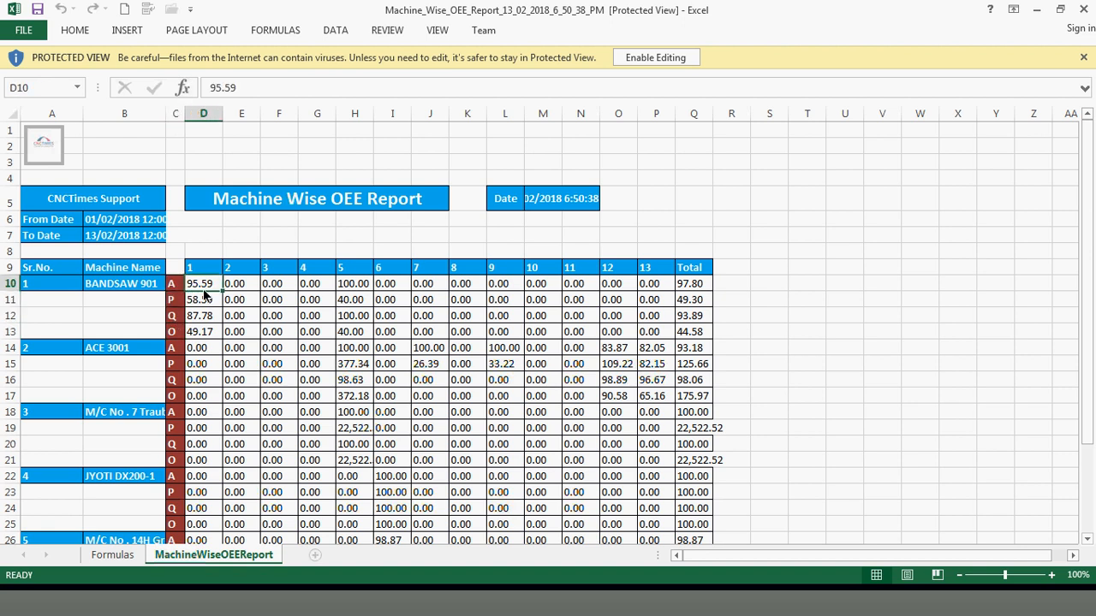
drag(203, 291, 193, 315)
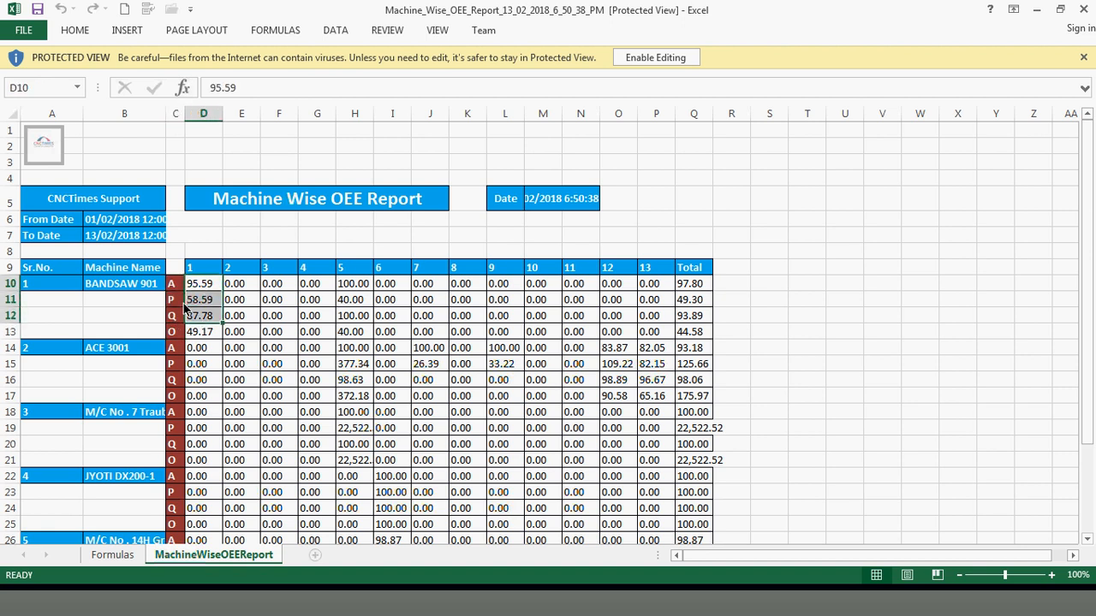
click(142, 286)
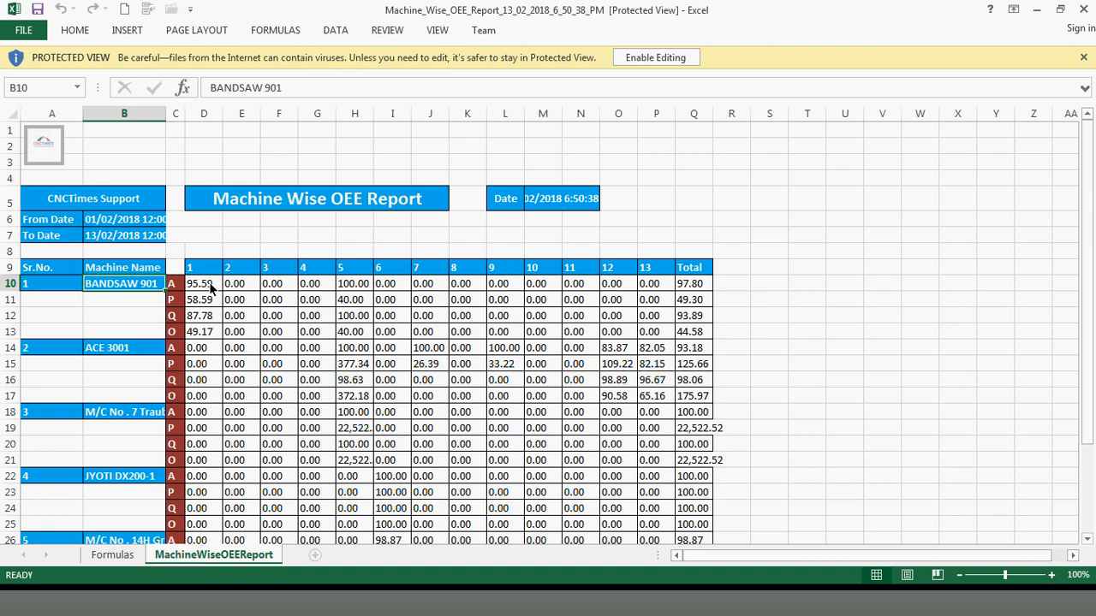
click(214, 336)
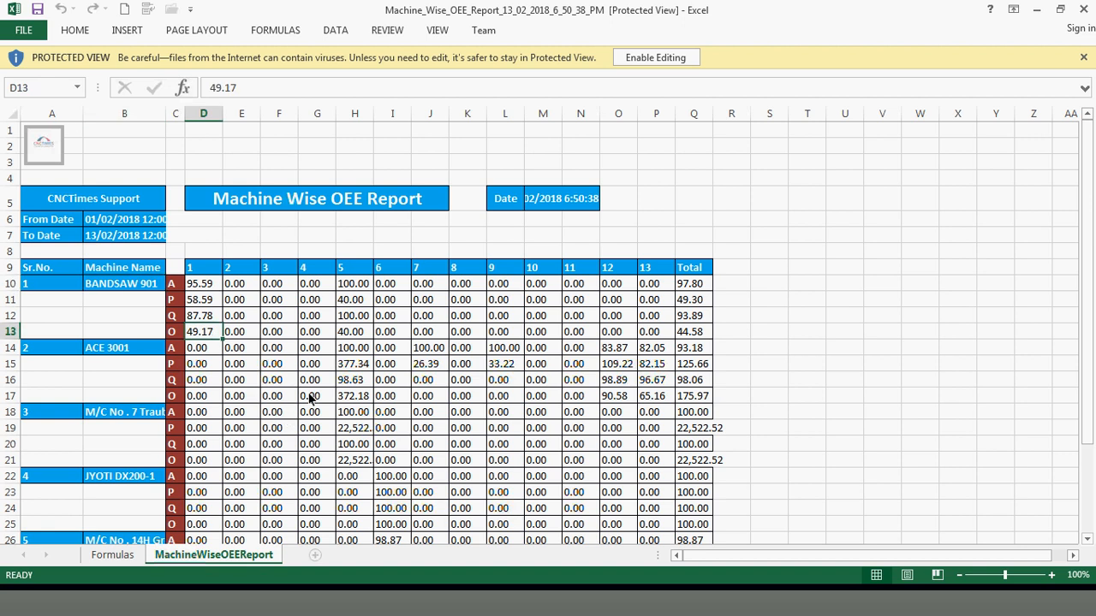
Step: Check the total A, P, Q and O values of BANDSAW 901 and look through the other machines in the OEE report
click(705, 286)
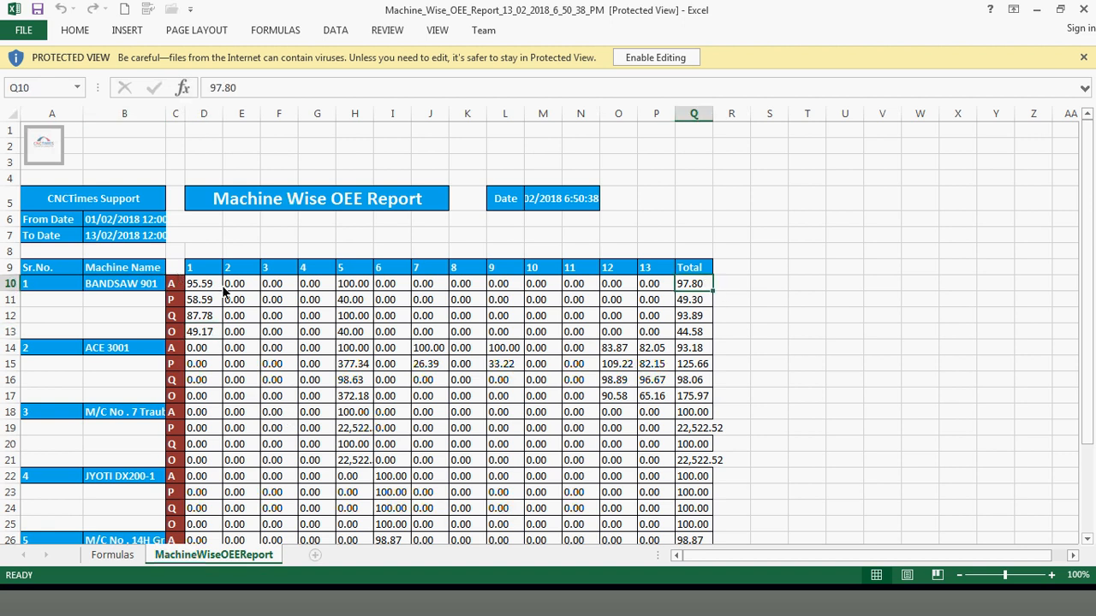
drag(692, 292, 695, 338)
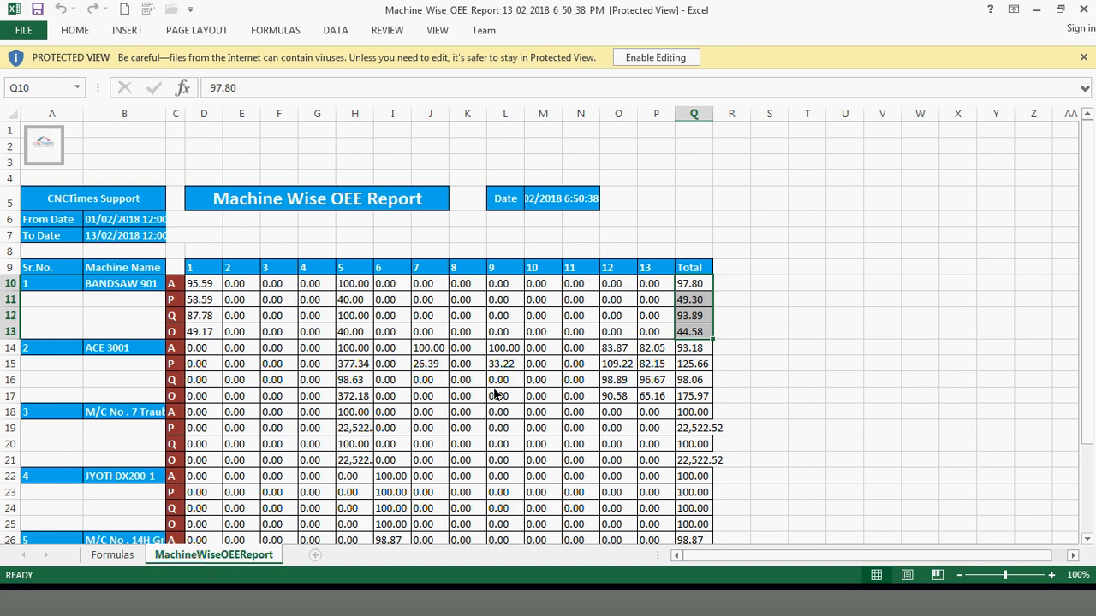
scroll(494, 394, down, 6)
scroll(494, 394, up, 6)
click(130, 287)
Step: Switch to Plant Manager, download the Operator Efficiency Report for 01/02/2018 to 07/02/2018 and open its OperatorEfficiencyReport sheet in Excel
click(330, 606)
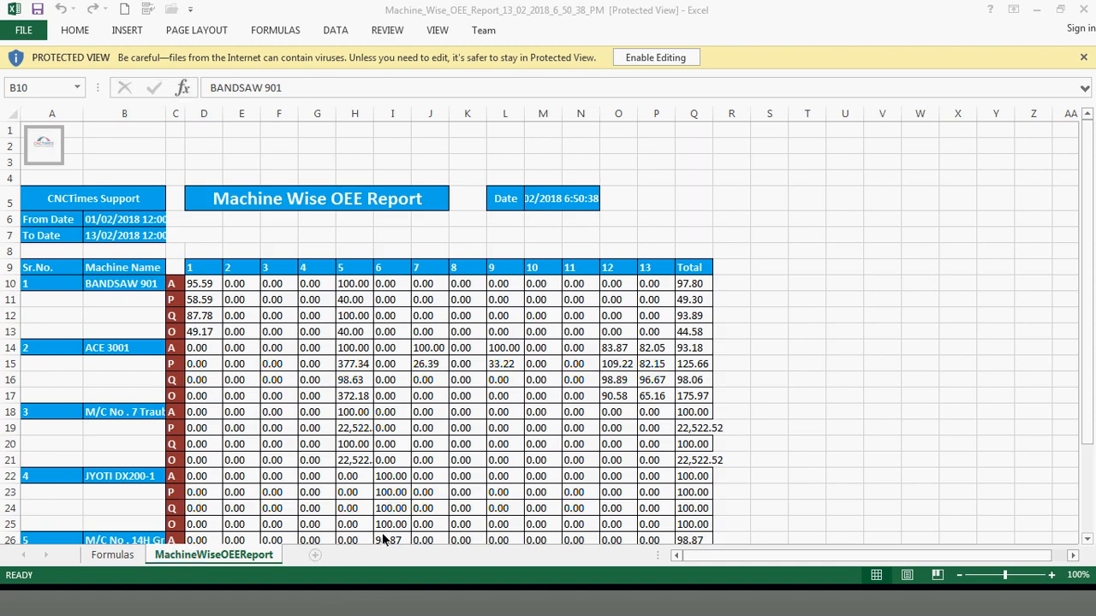
click(261, 490)
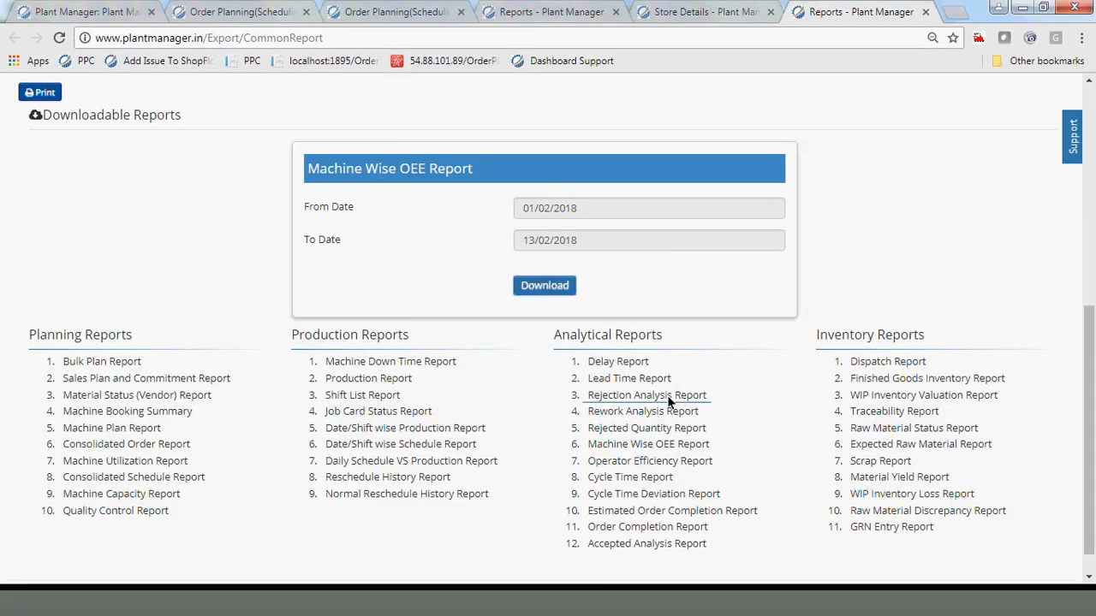
click(614, 462)
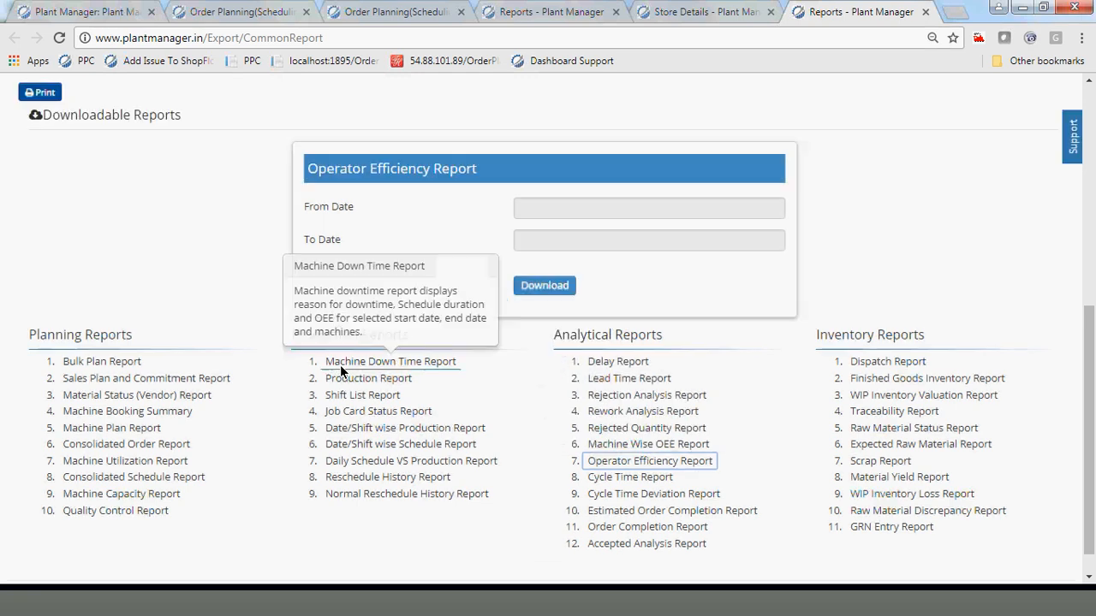
click(565, 212)
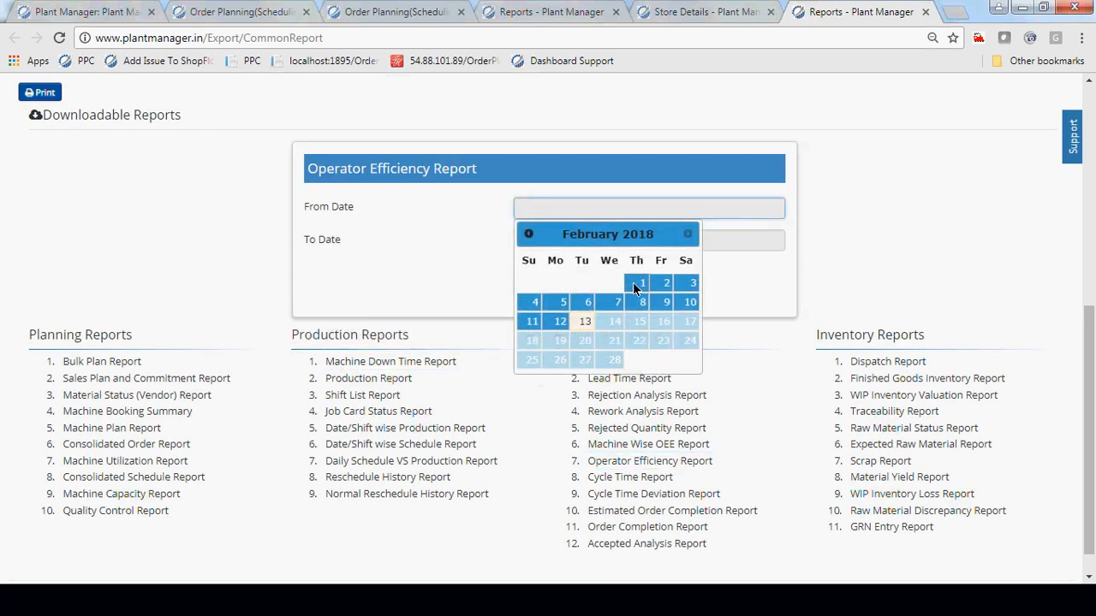
click(633, 282)
click(572, 247)
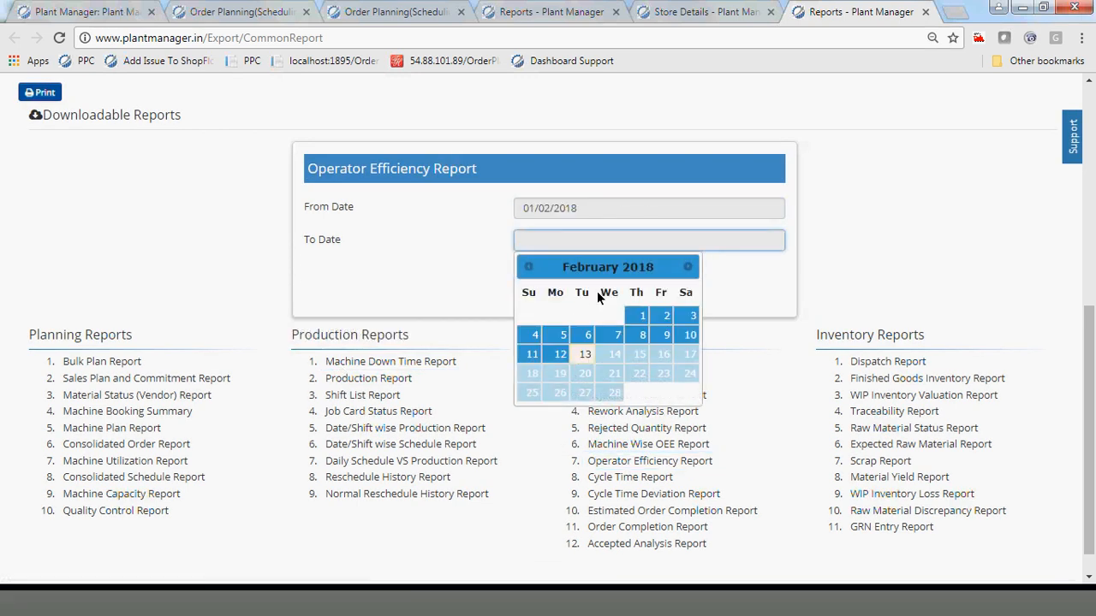
click(606, 335)
click(546, 292)
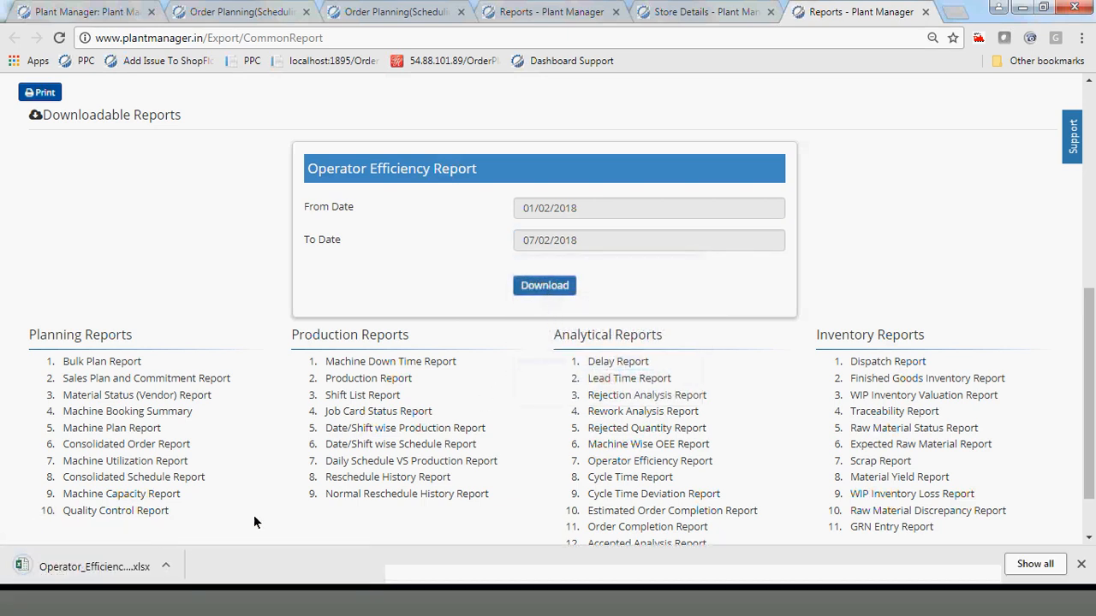
click(90, 566)
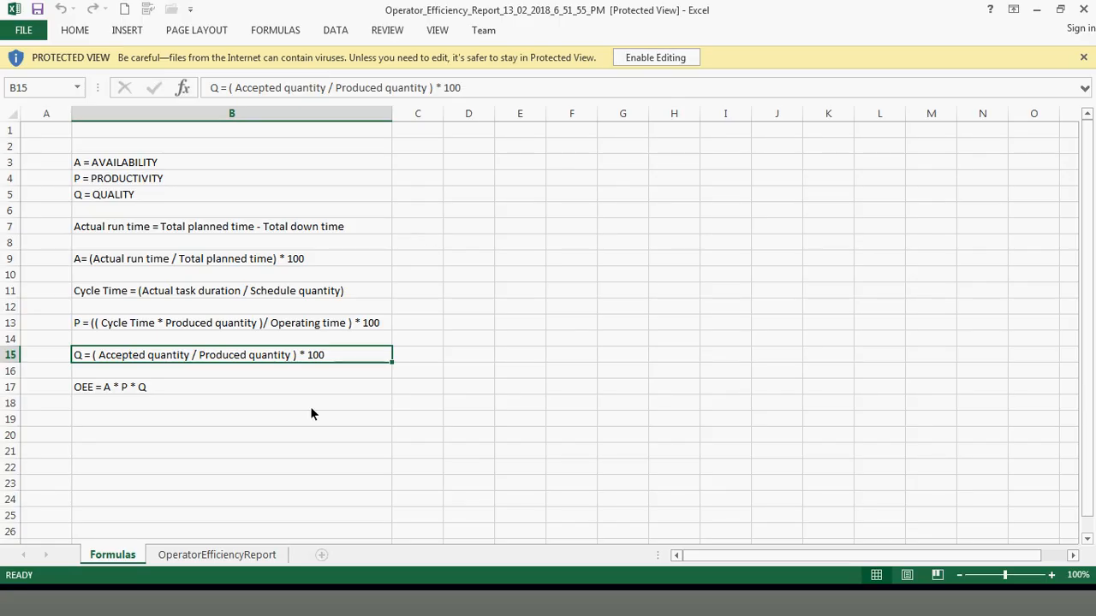
click(210, 555)
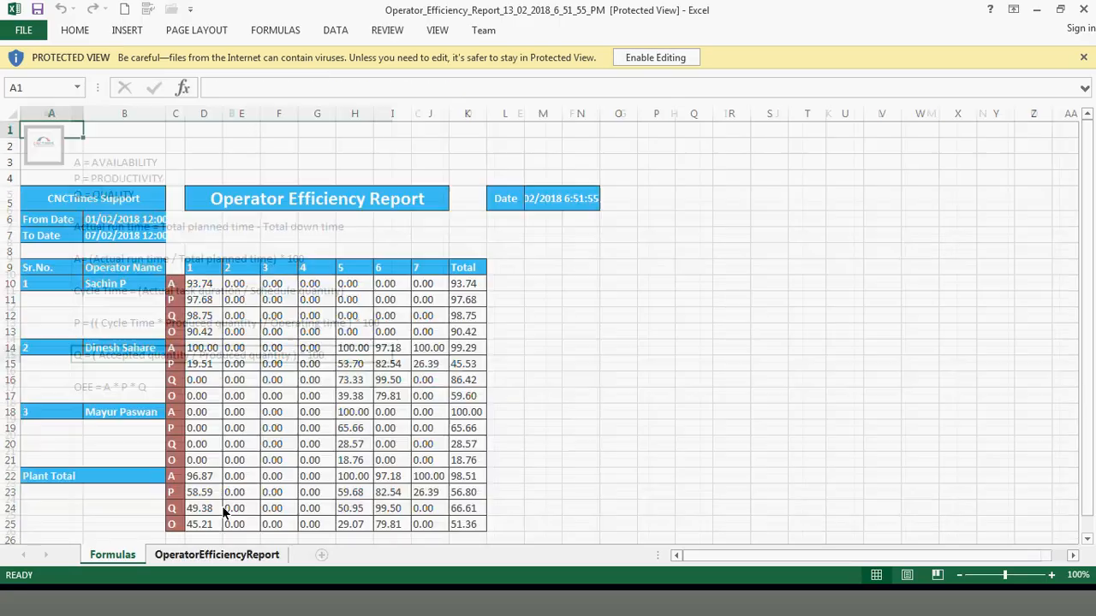
Step: Check the first operator's availability, productivity, quality and OEE values for day 1 in the Operator Efficiency Report
click(180, 285)
click(197, 269)
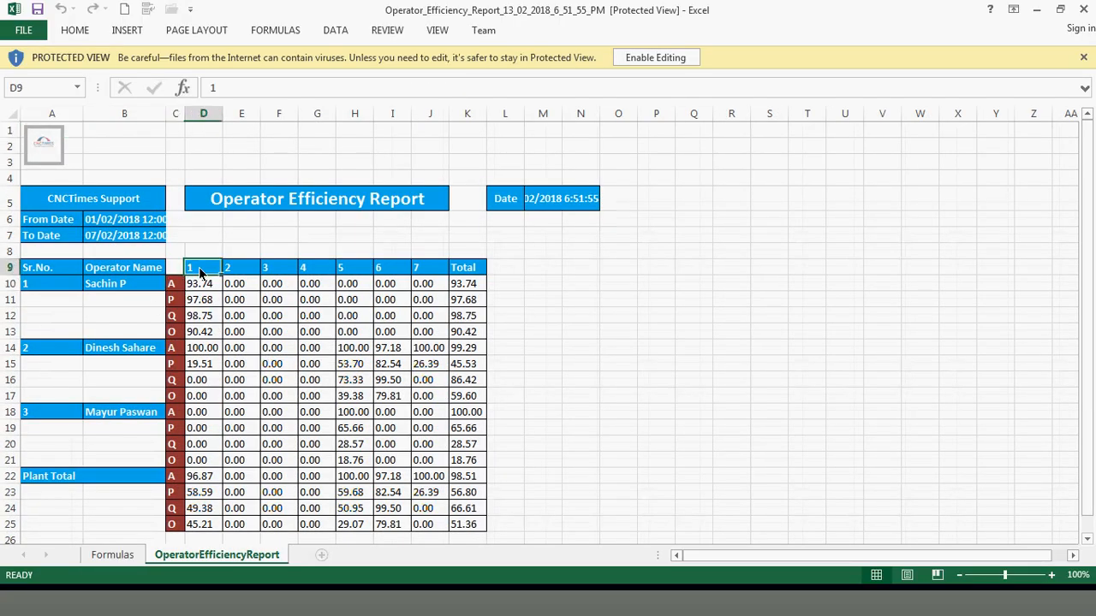
drag(201, 285, 204, 302)
click(202, 329)
click(136, 289)
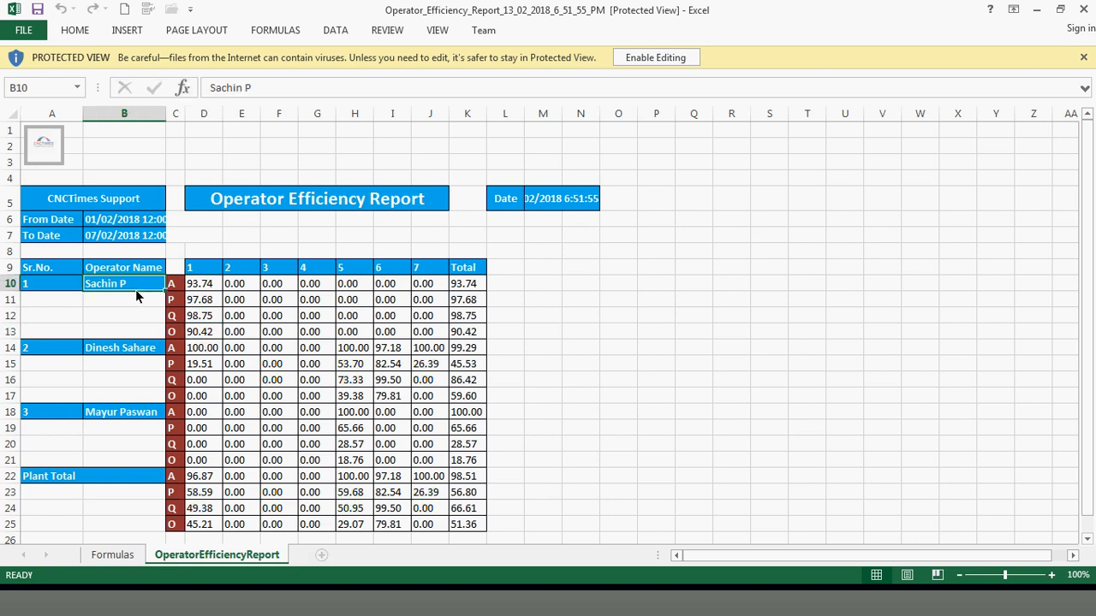
click(209, 334)
Step: Check the second operator's day 1 quality and OEE values and the total OEE in the Operator Efficiency Report
click(131, 354)
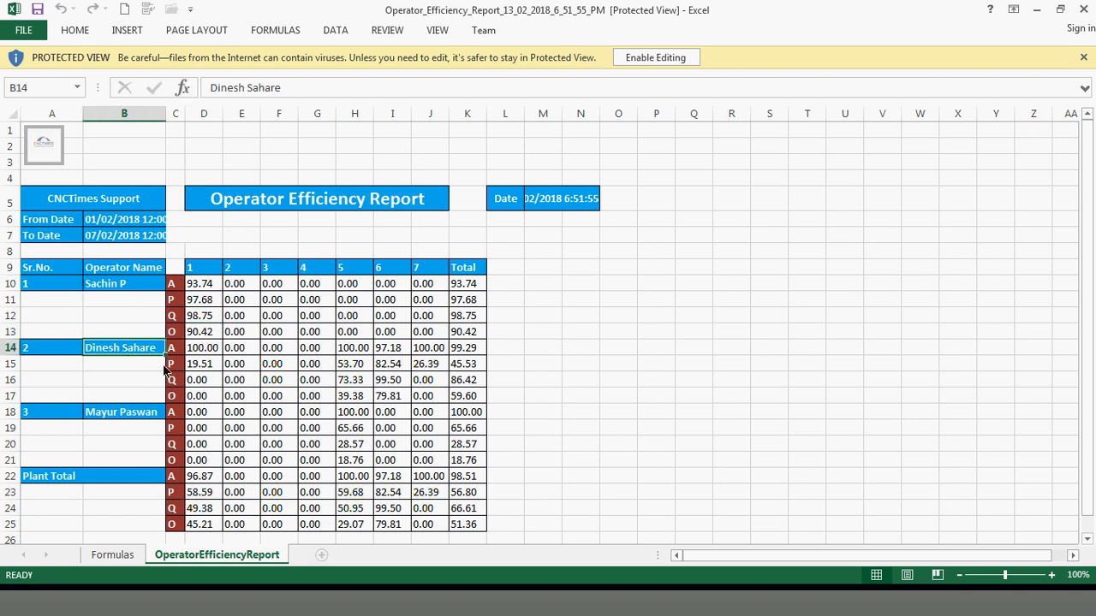
click(205, 397)
click(207, 381)
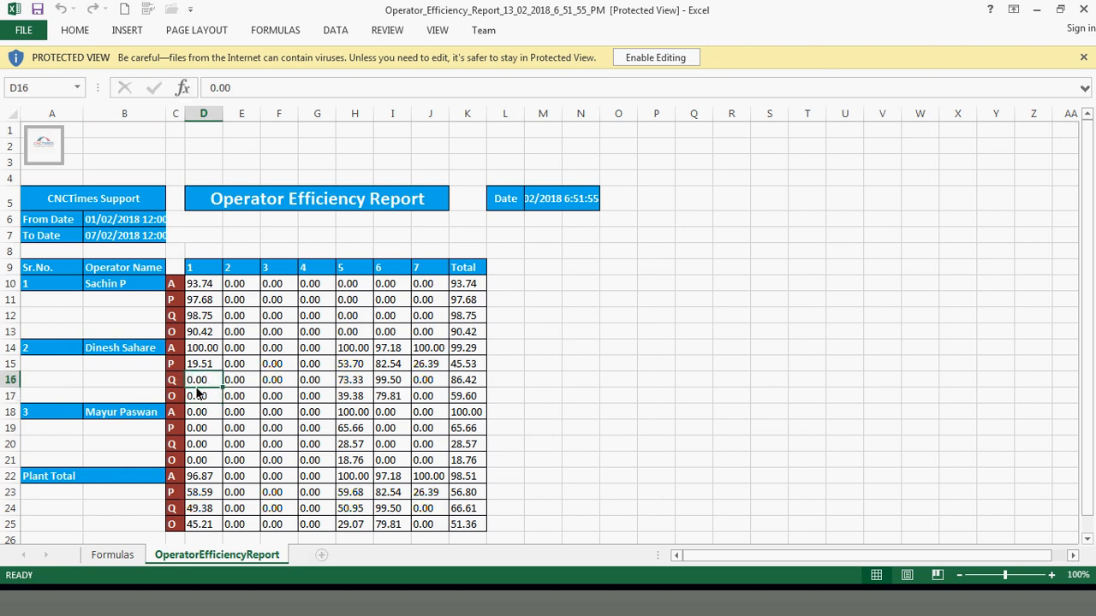
click(201, 396)
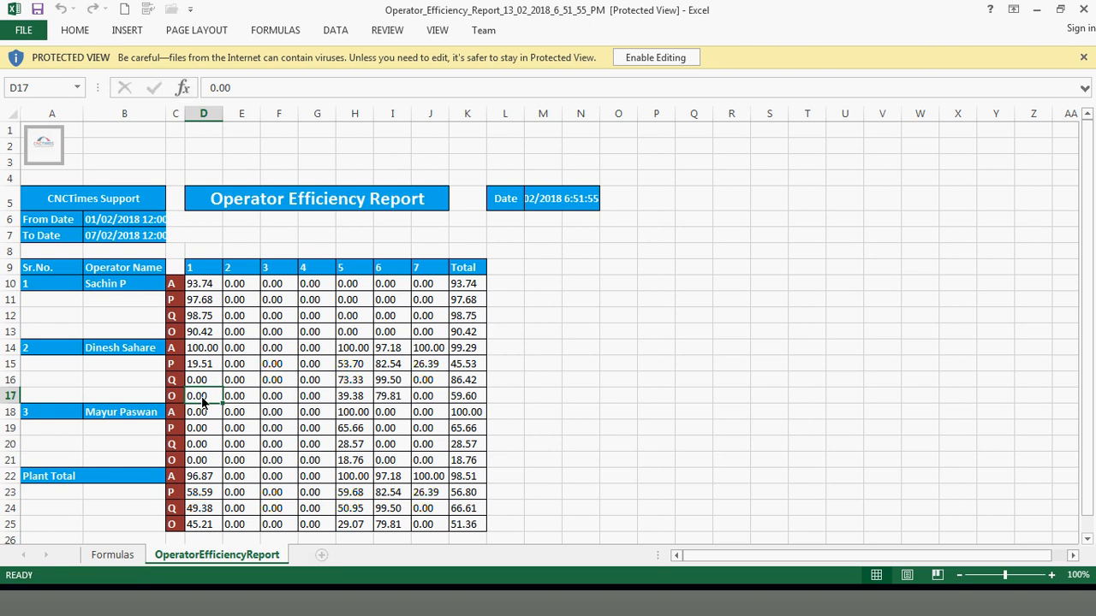
click(466, 398)
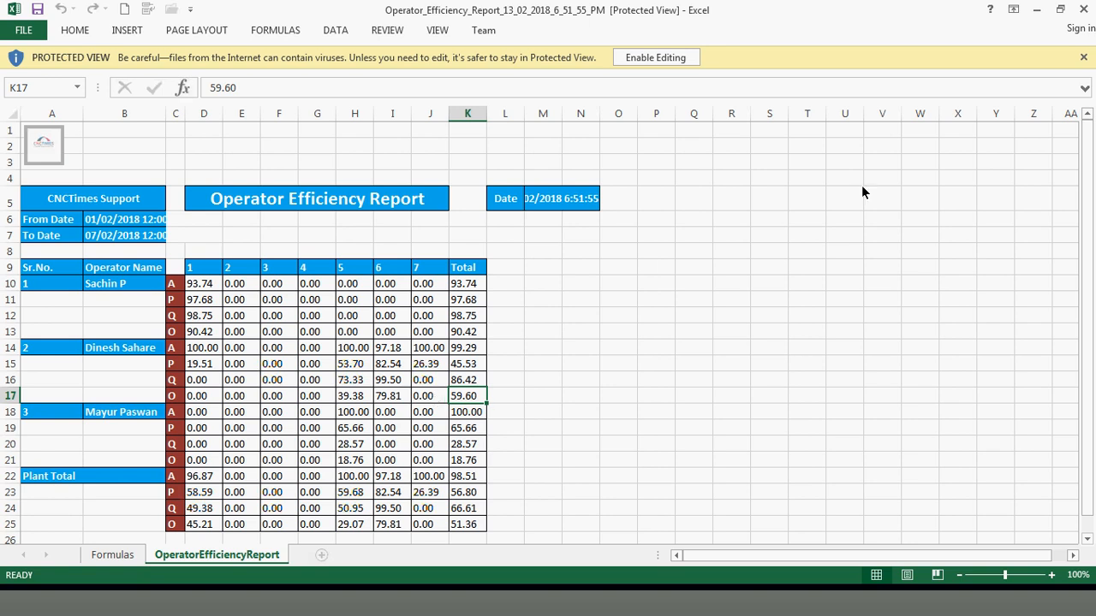
Step: Switch to Plant Manager and read the descriptions of the downloadable analytical, inventory and production reports
click(301, 607)
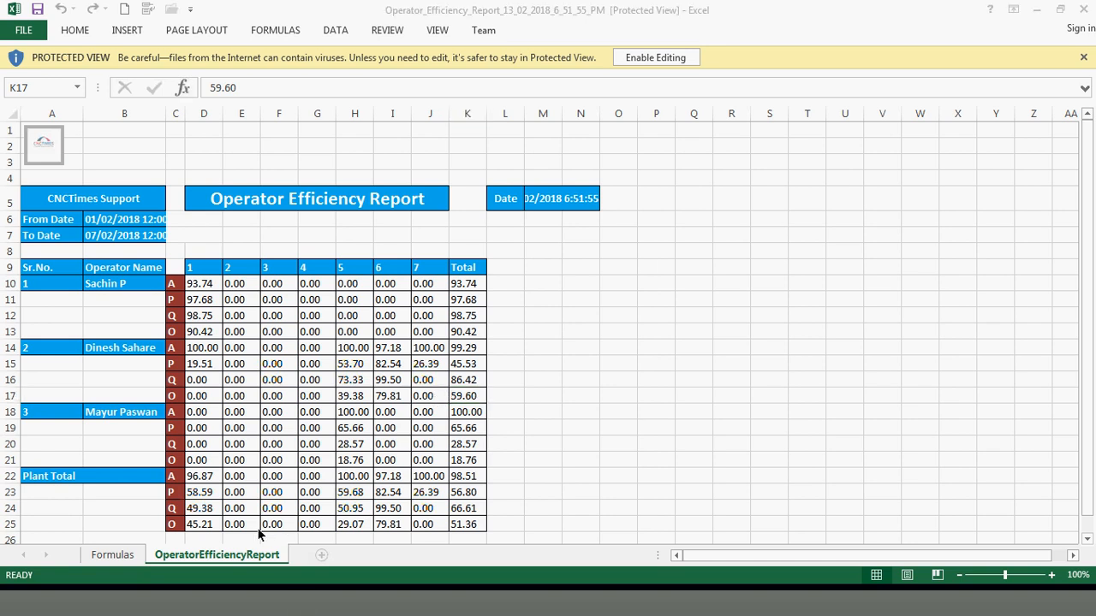
click(260, 535)
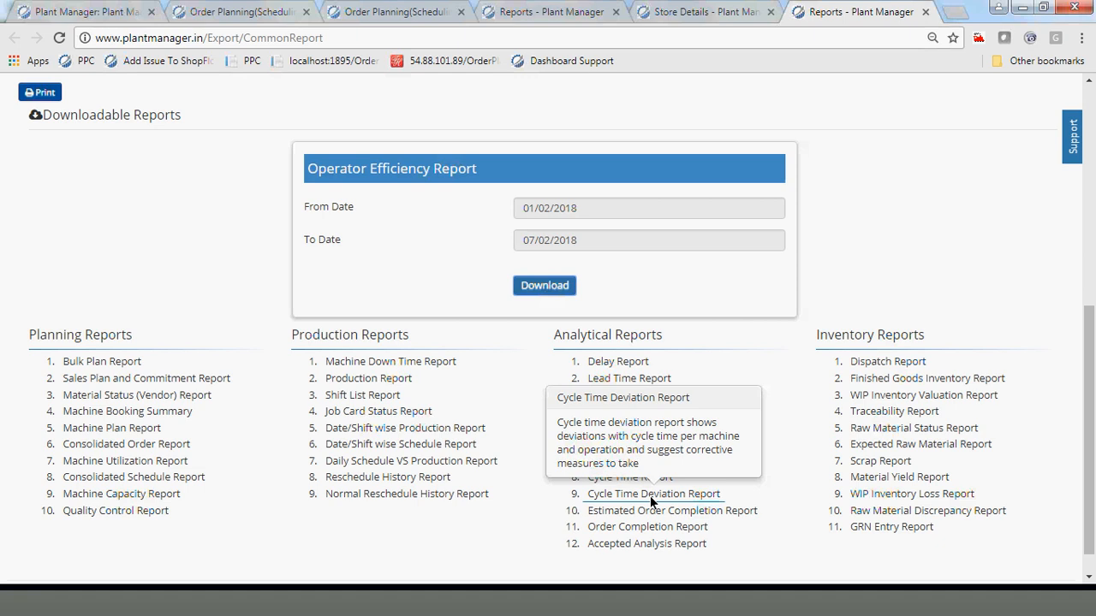
mouse_move(878, 419)
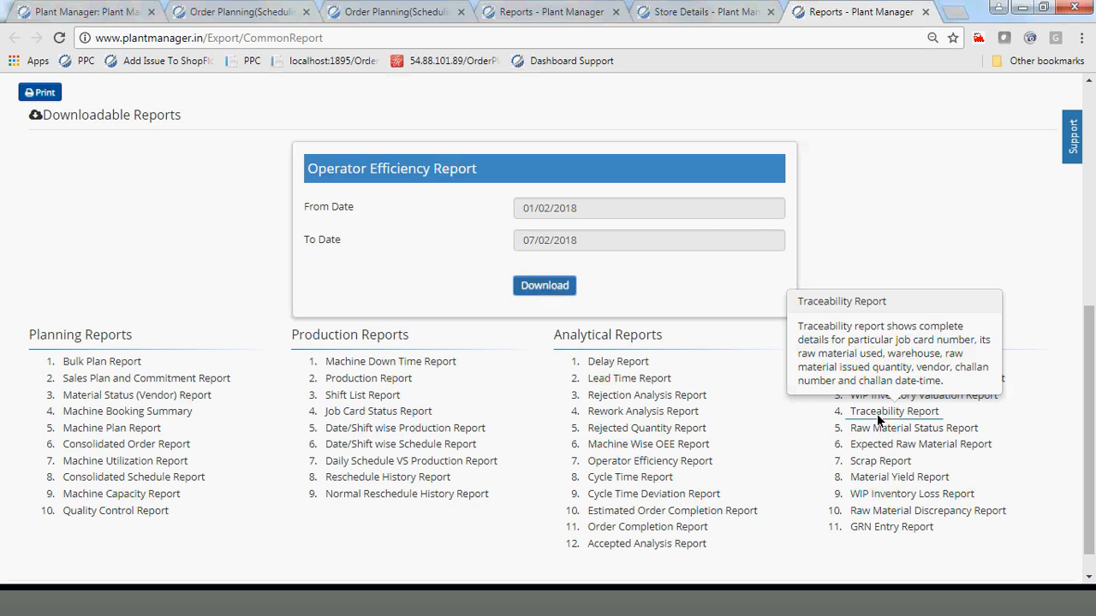
mouse_move(875, 467)
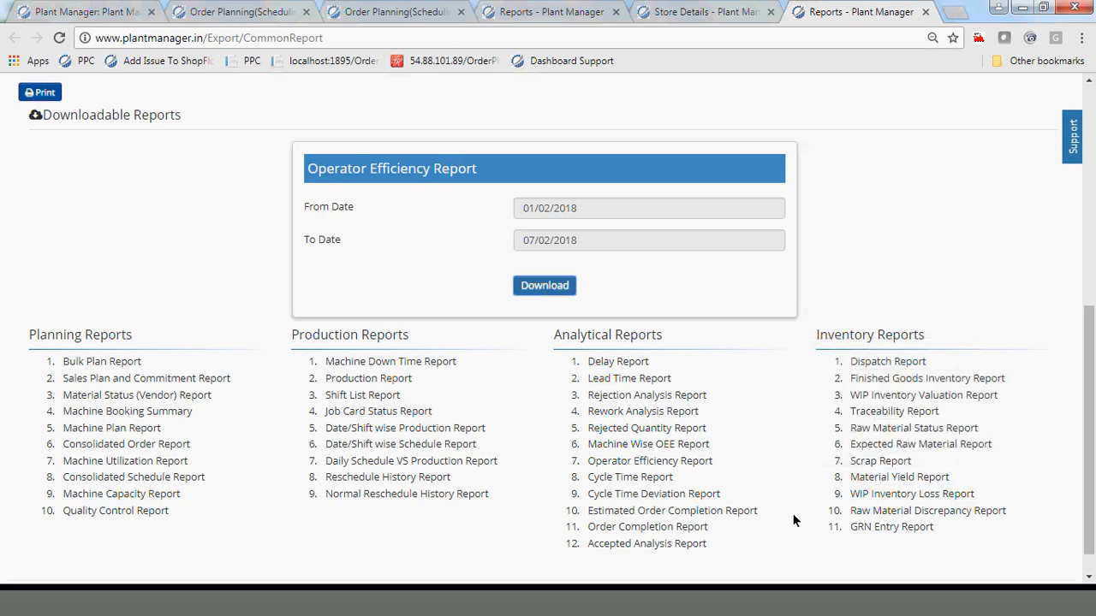
mouse_move(893, 384)
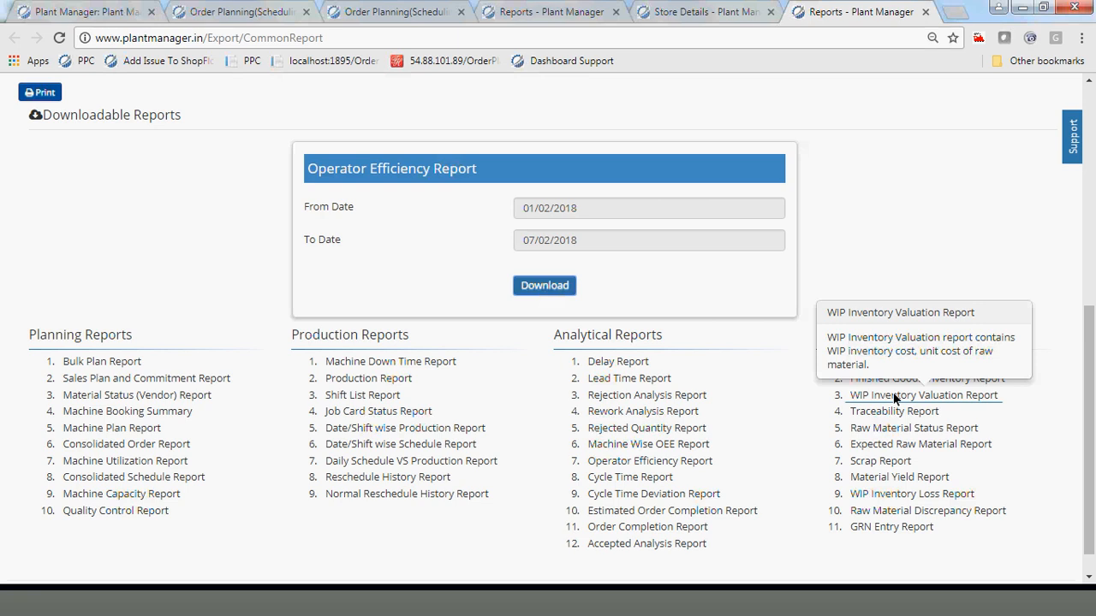
mouse_move(341, 431)
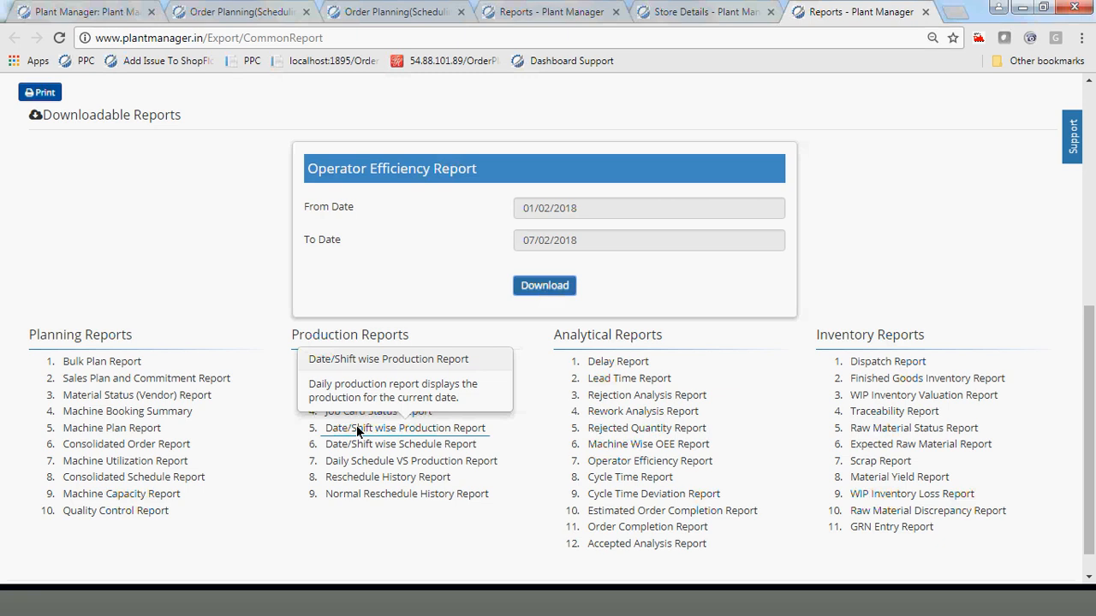
mouse_move(371, 446)
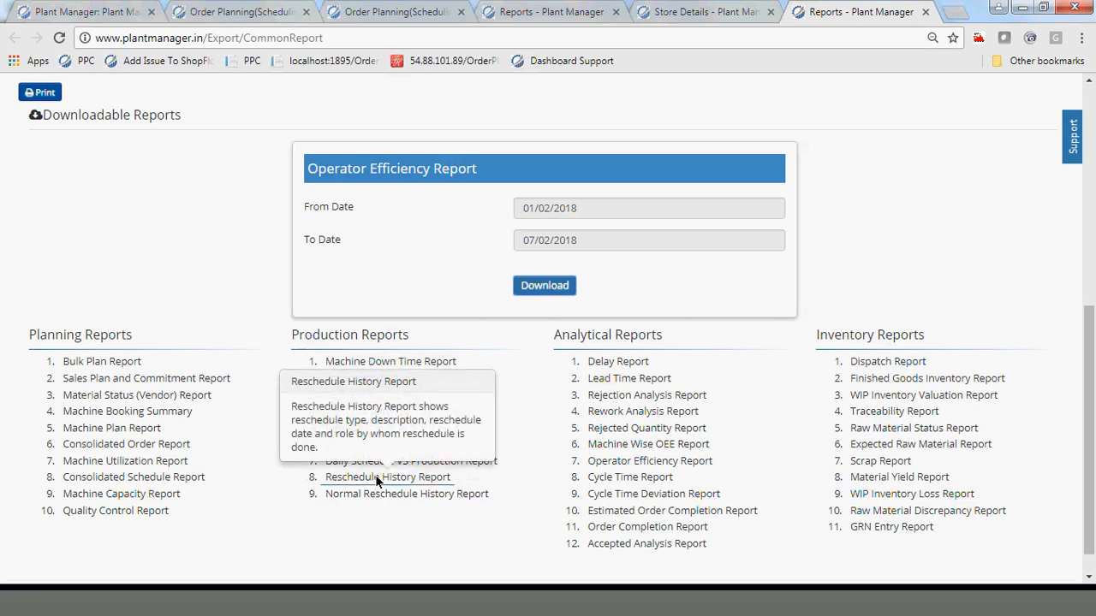
Step: Open the Schedule/Inprocess Orders page and look through the orders with their delays, priorities and available actions
scroll(252, 514, up, 5)
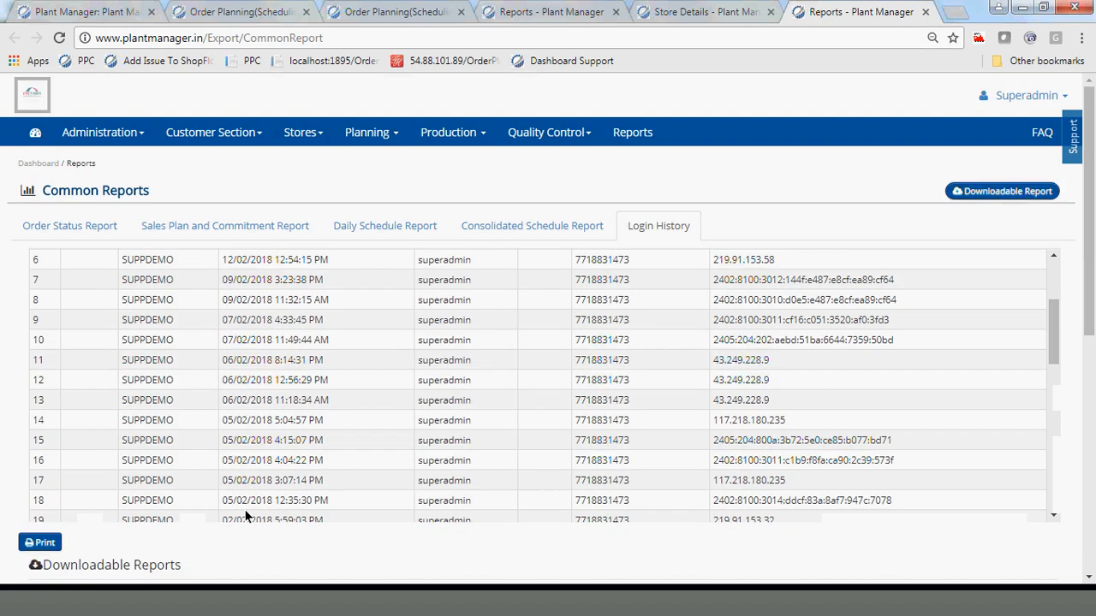
scroll(247, 512, up, 3)
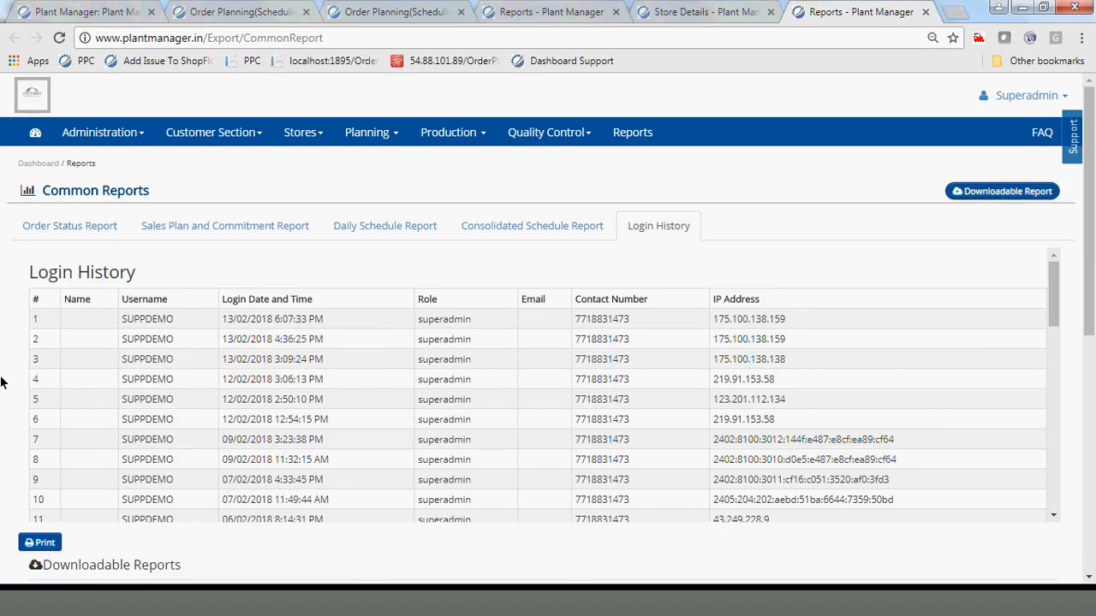
click(368, 132)
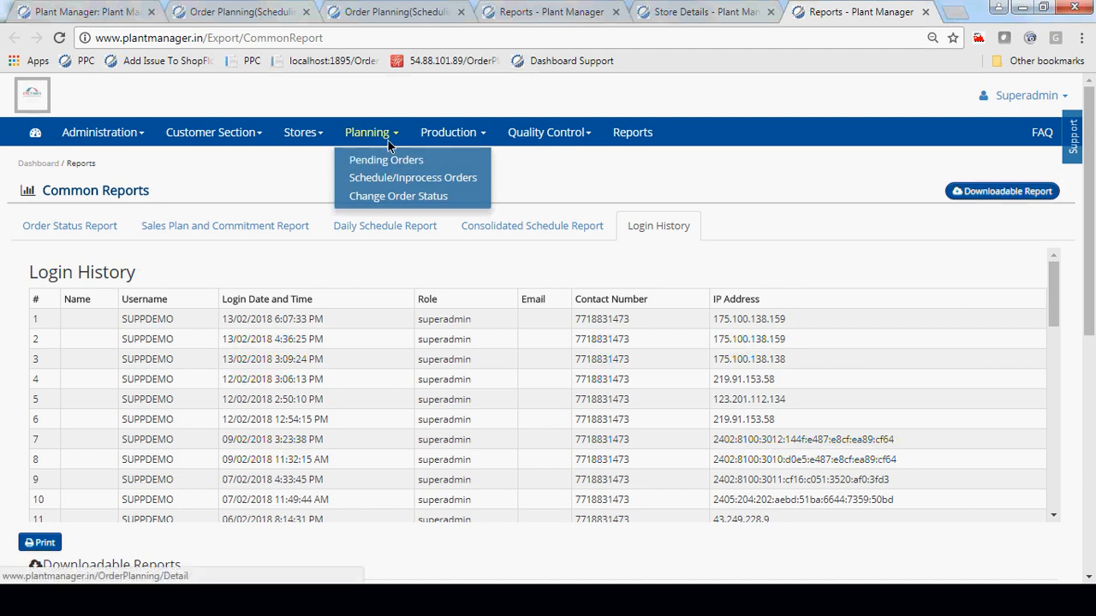
click(451, 133)
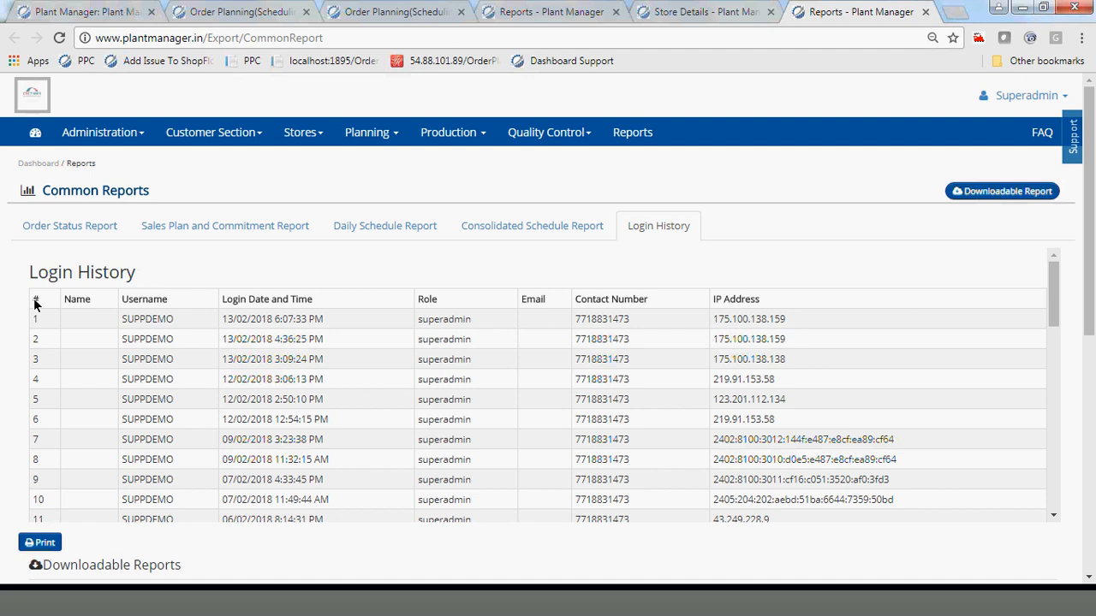
click(378, 177)
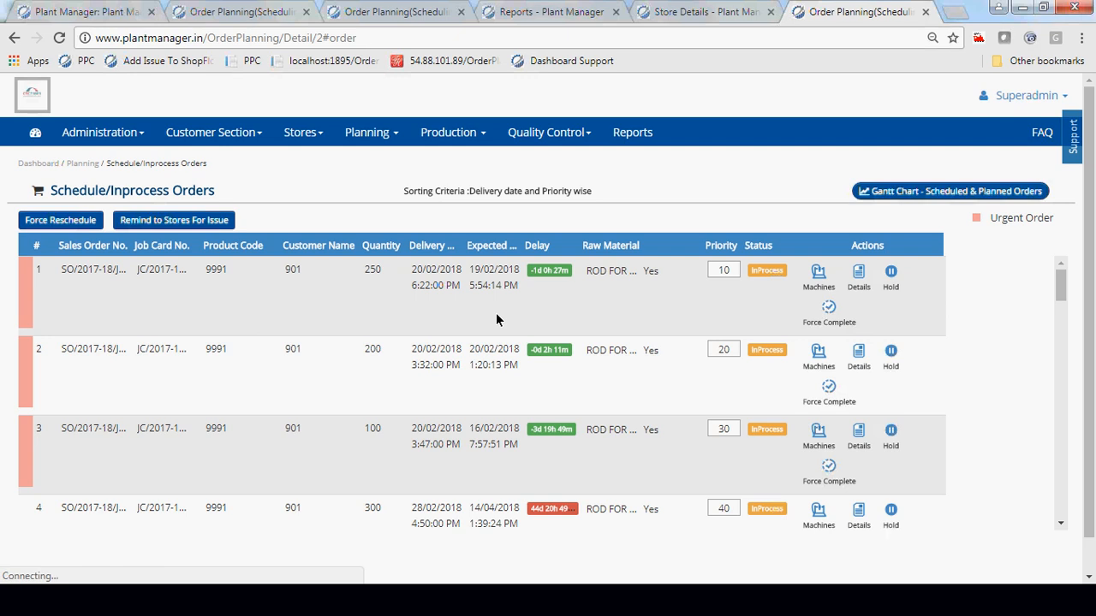
scroll(497, 316, down, 2)
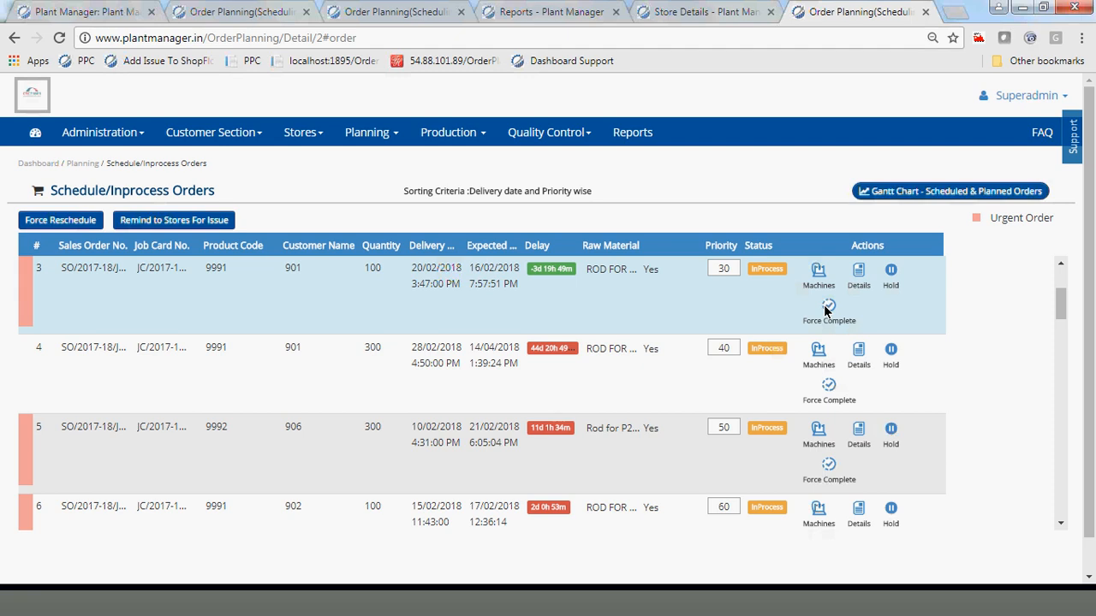
scroll(827, 311, up, 2)
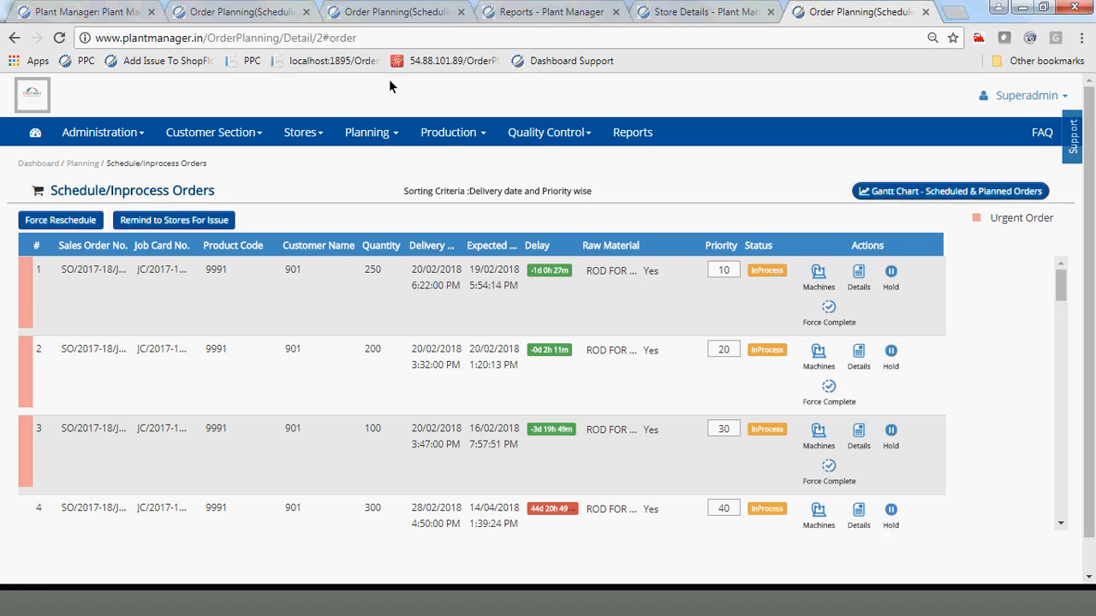
Step: Open the Dispatch page of the Stores section and the dispatch details of the P2 Shaft job card (product 9992)
mouse_move(192, 136)
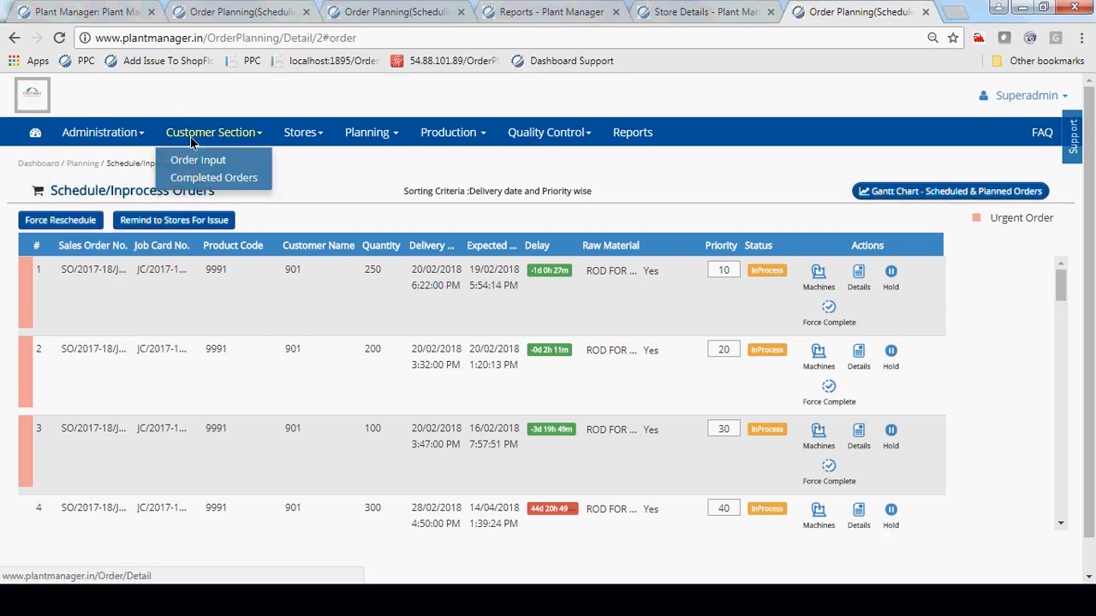
mouse_move(292, 138)
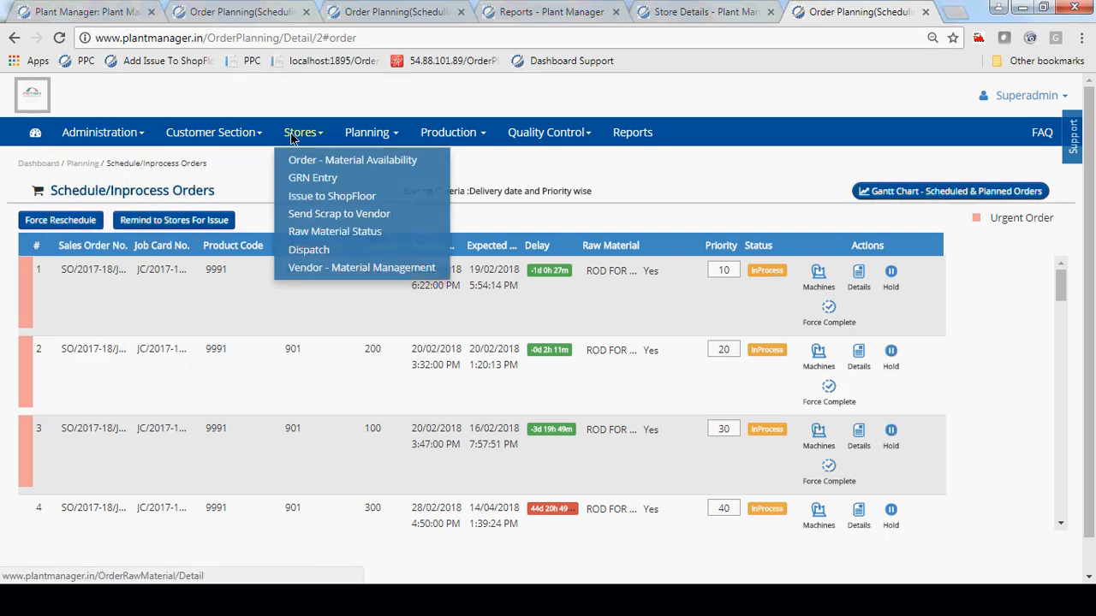
mouse_move(351, 134)
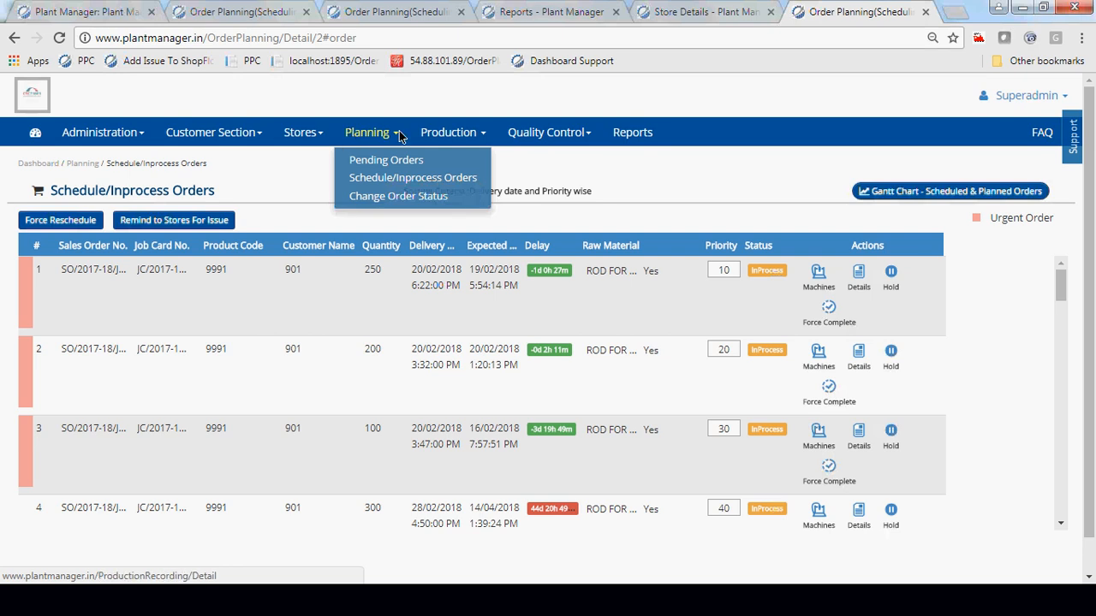
mouse_move(435, 149)
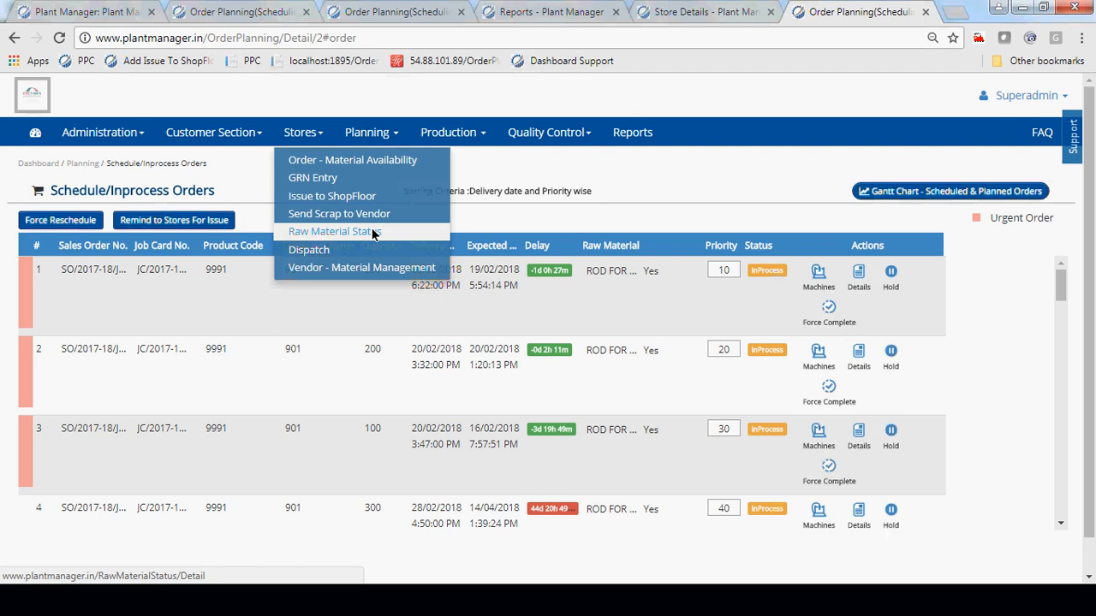
click(337, 250)
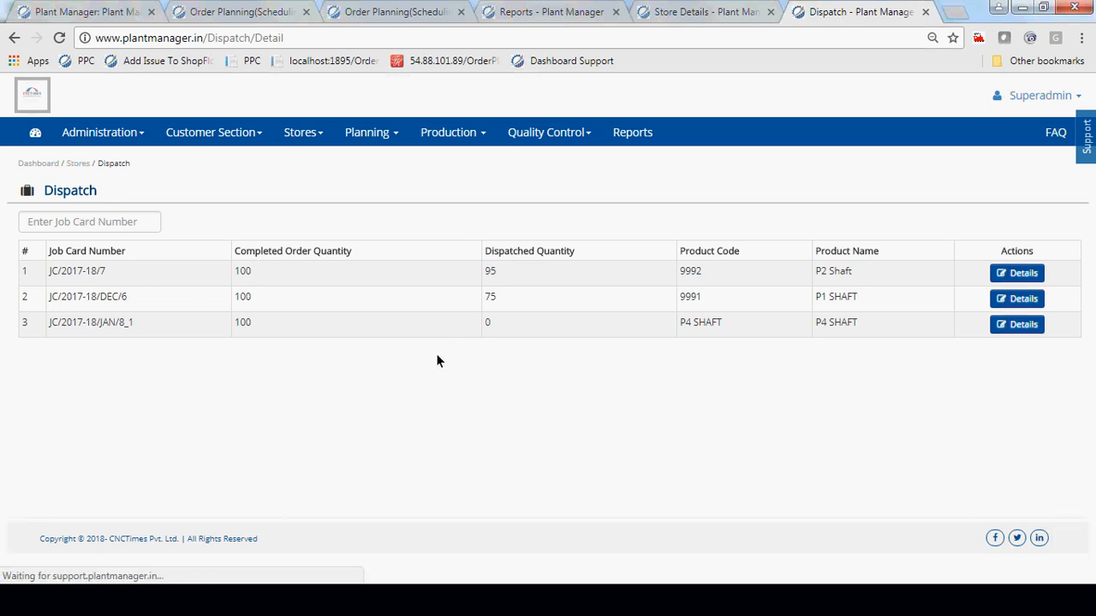
click(1015, 273)
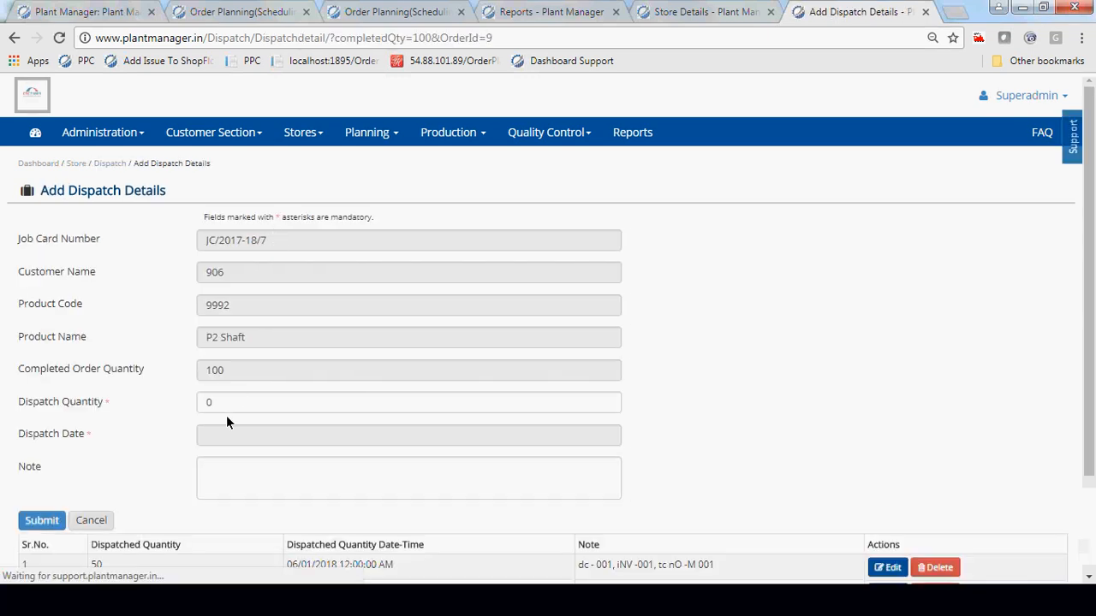
Step: Check the P2 Shaft's completed quantity and earlier dispatches, and submit a dispatch of 5 pieces dated 13/02/2018
click(241, 367)
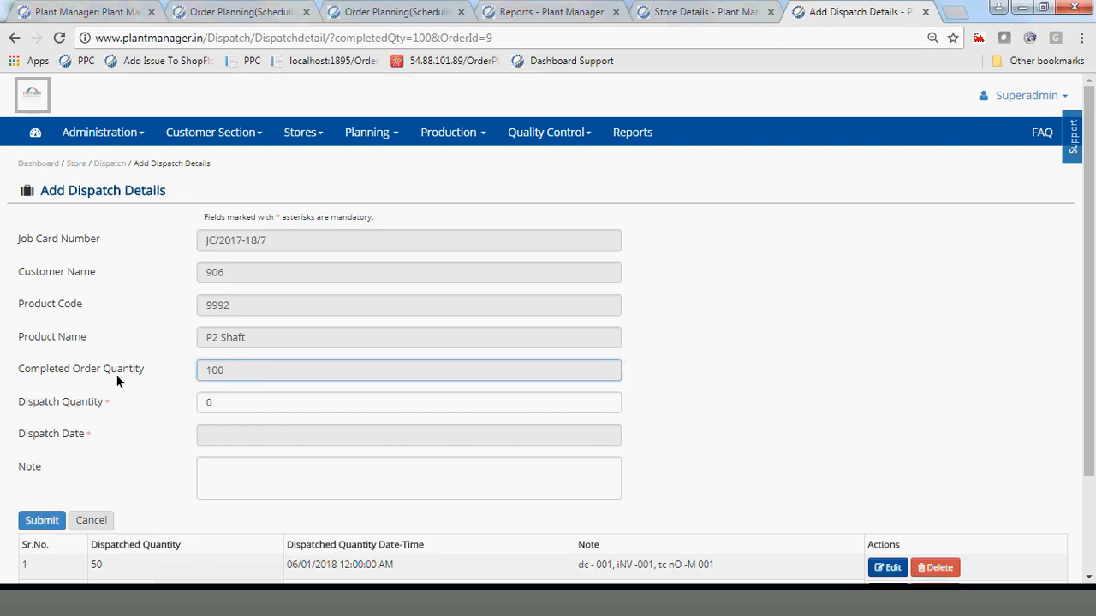
scroll(126, 374, down, 2)
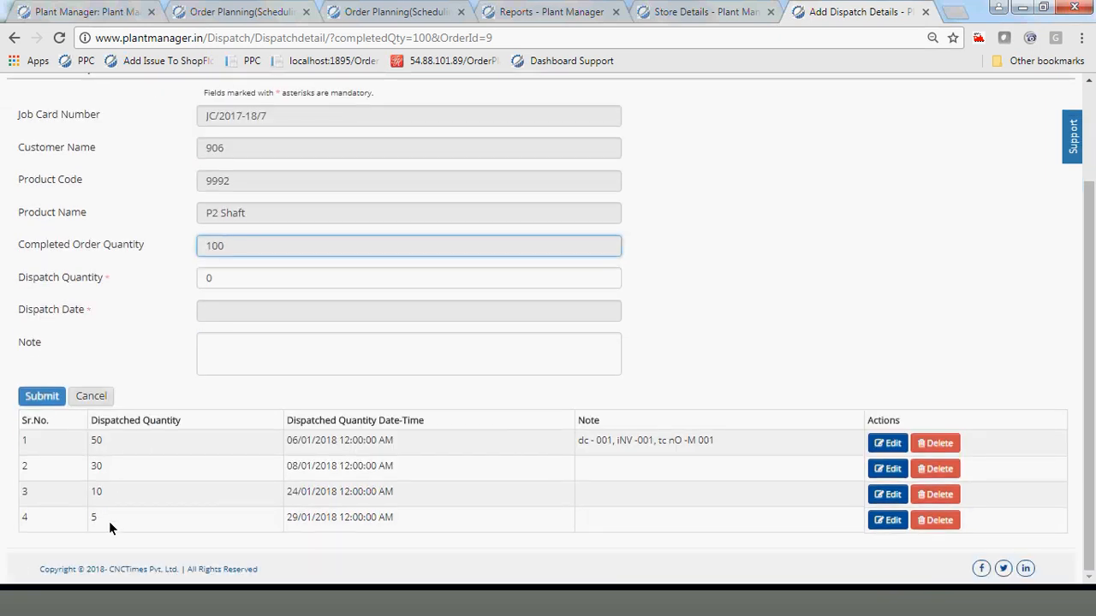
key(Tab)
text(5)
click(272, 313)
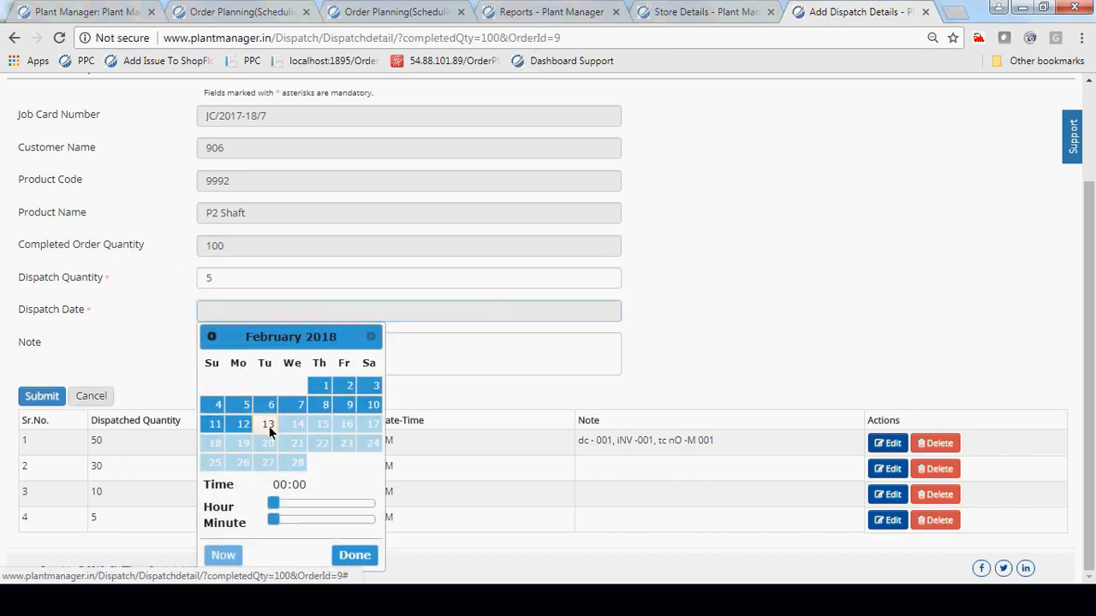
click(268, 424)
click(42, 398)
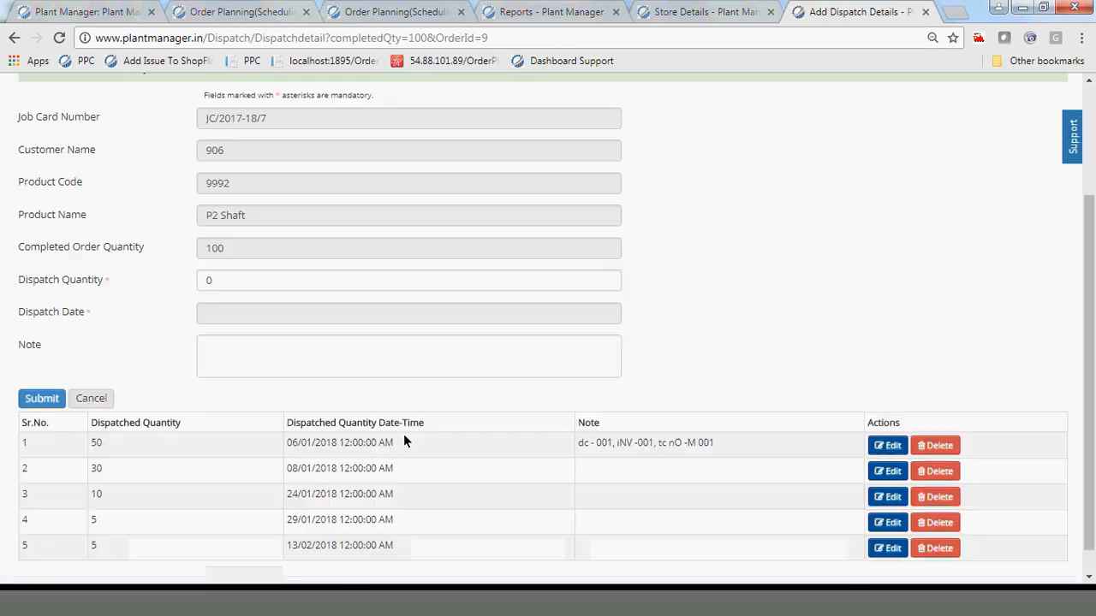
Step: Return to the Dispatch list and compare the P2 Shaft's dispatched quantity with its completed order quantity
scroll(260, 340, up, 2)
click(301, 132)
click(306, 250)
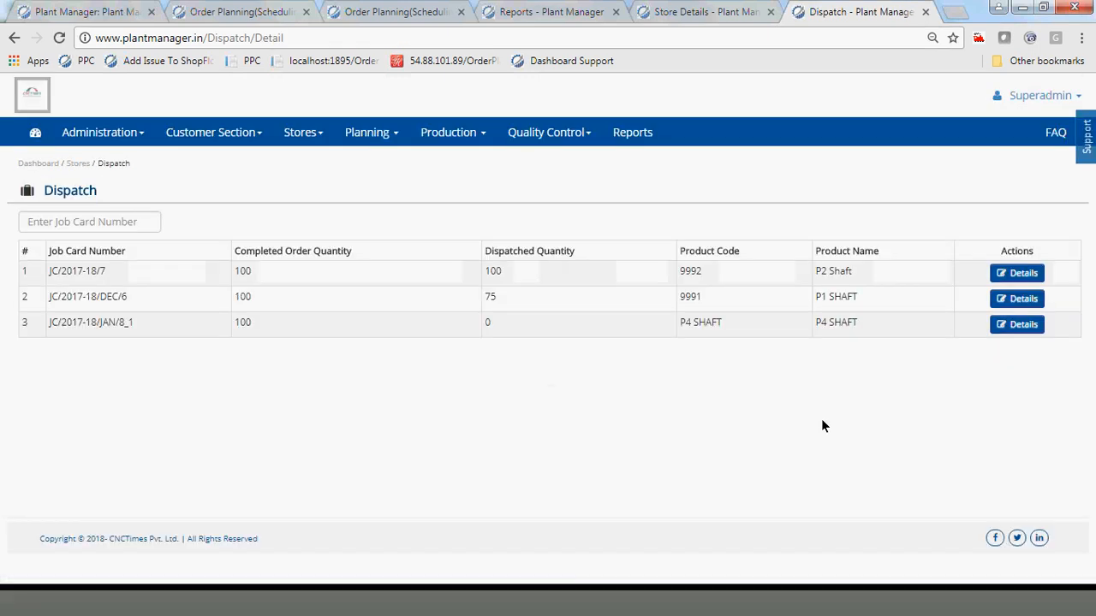
drag(50, 270, 486, 270)
click(667, 335)
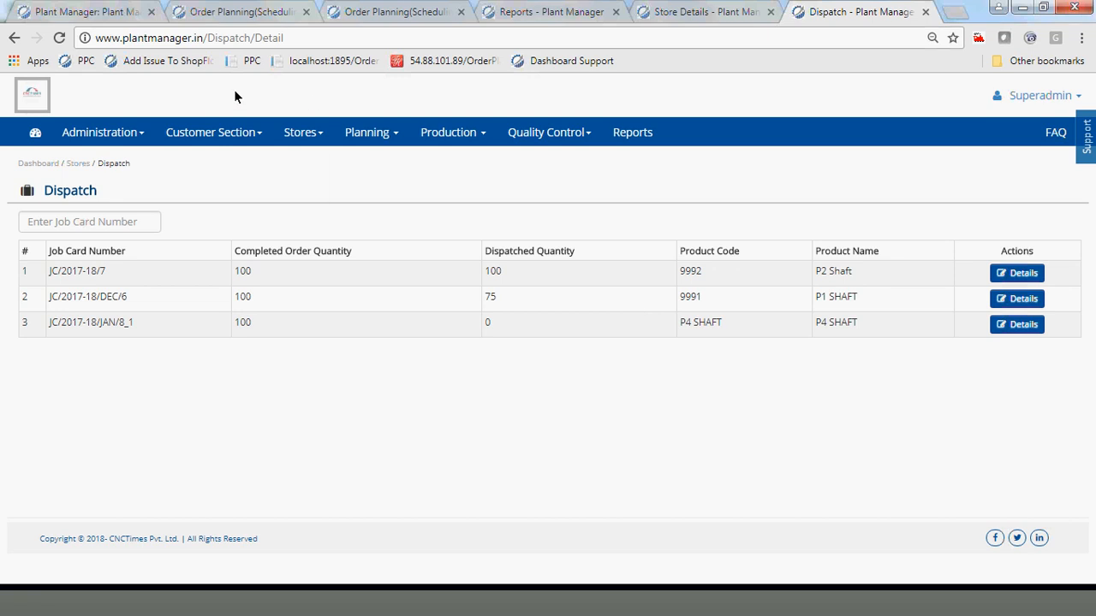
Step: Open the Support form, view its knowledge base and help request field, and close it without submitting
mouse_move(302, 133)
click(1088, 137)
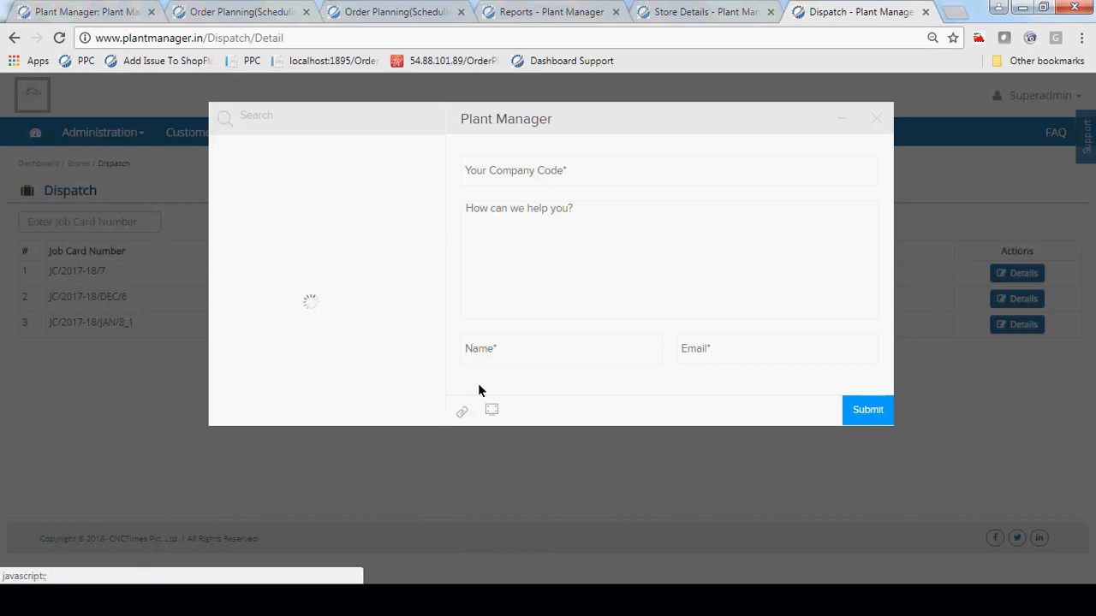
click(545, 220)
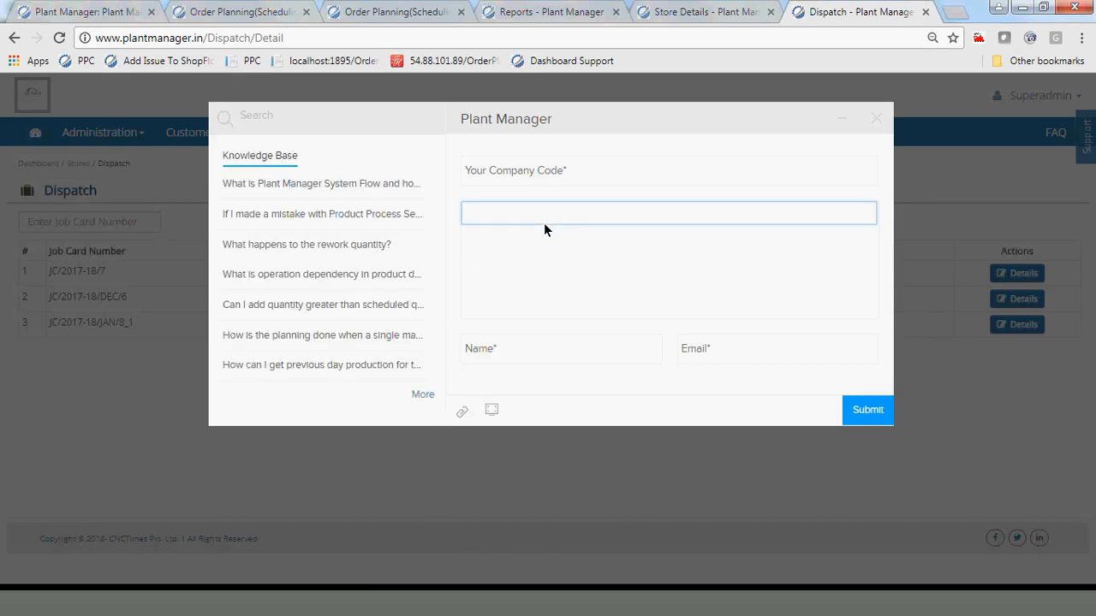
click(875, 120)
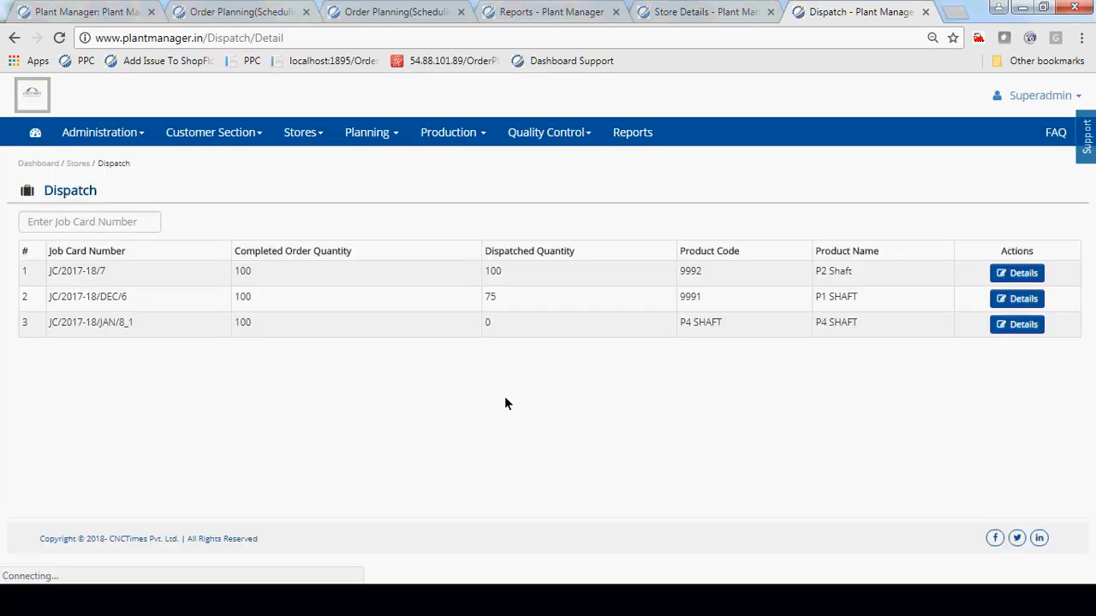